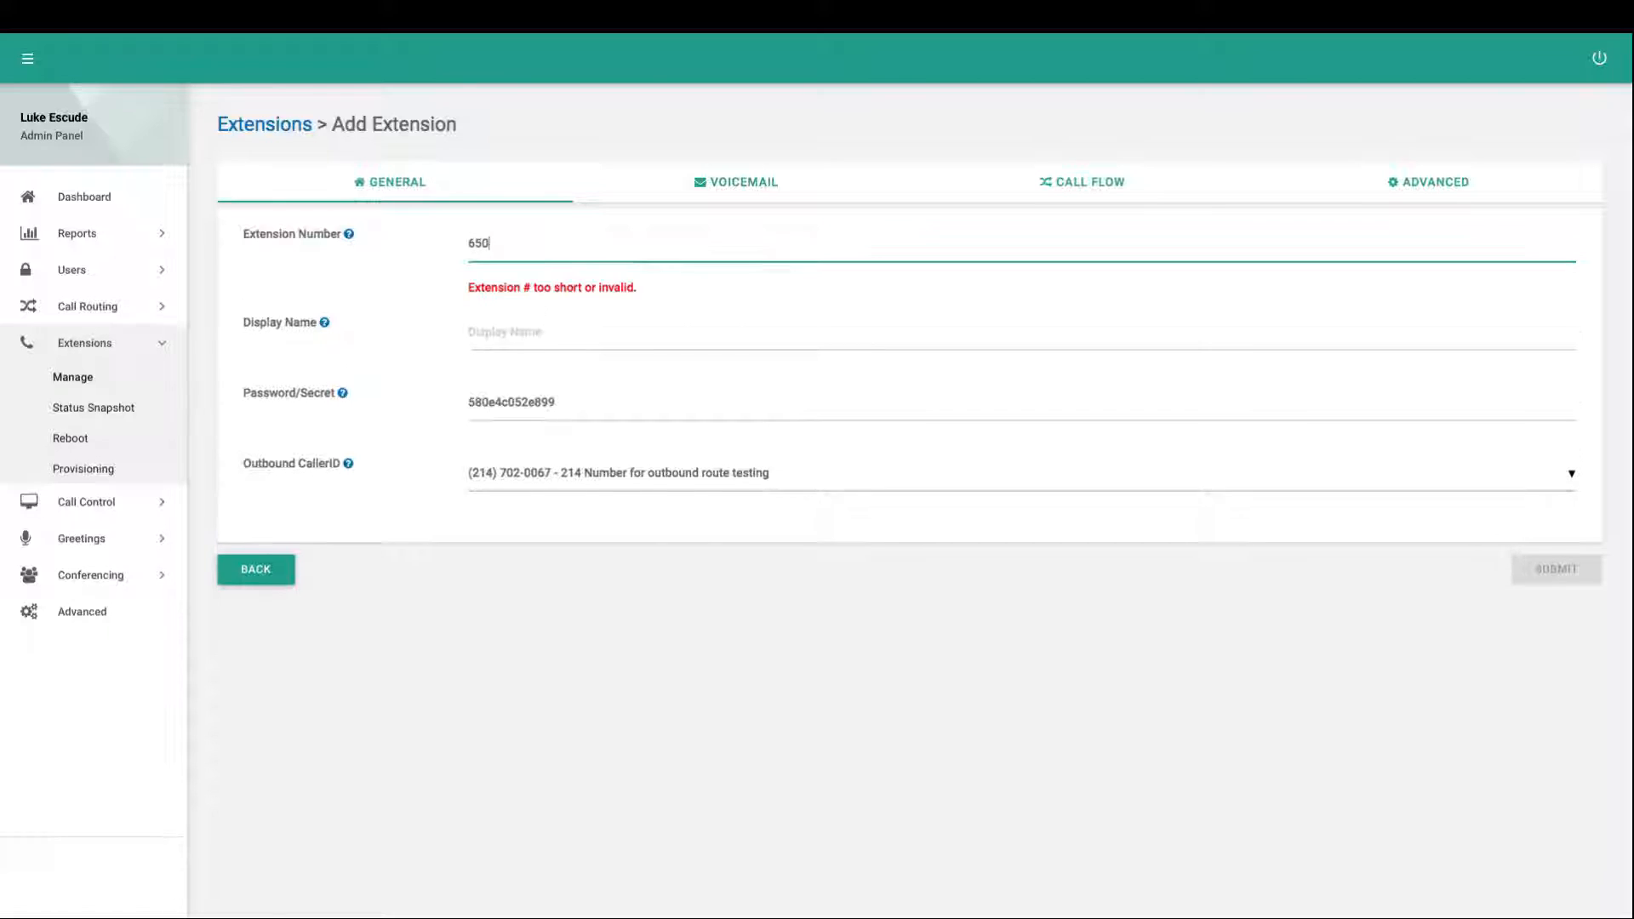
Step: Set the new extension's display name to Test Phone 1
key("Tab")
type("Test Phone 1")
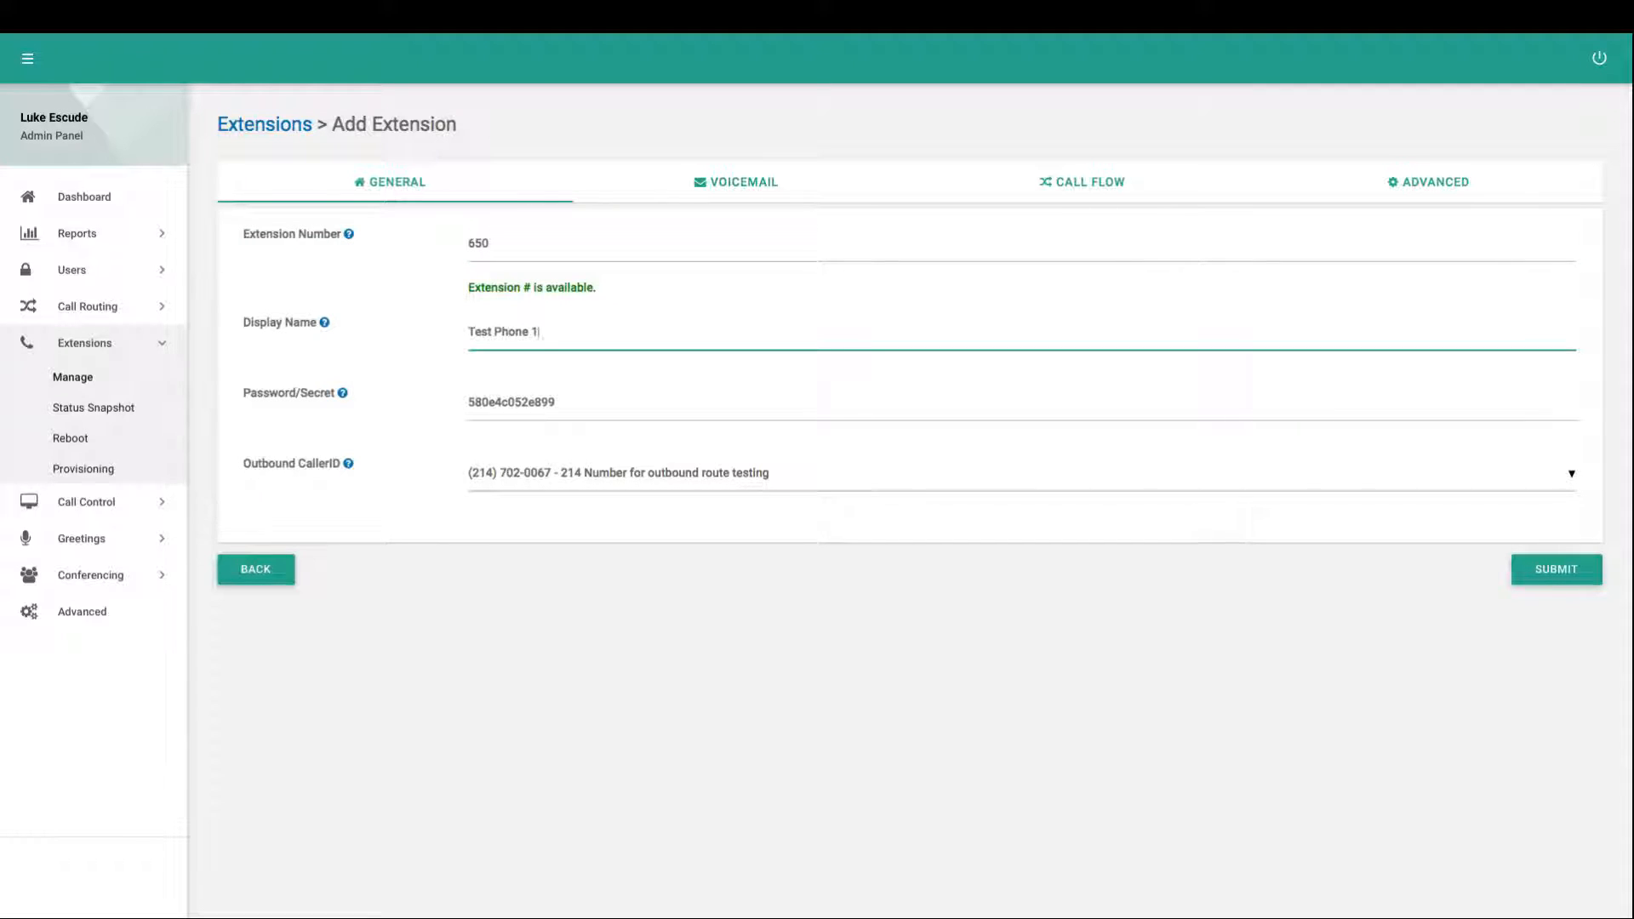
key("Tab")
left_click(545, 598)
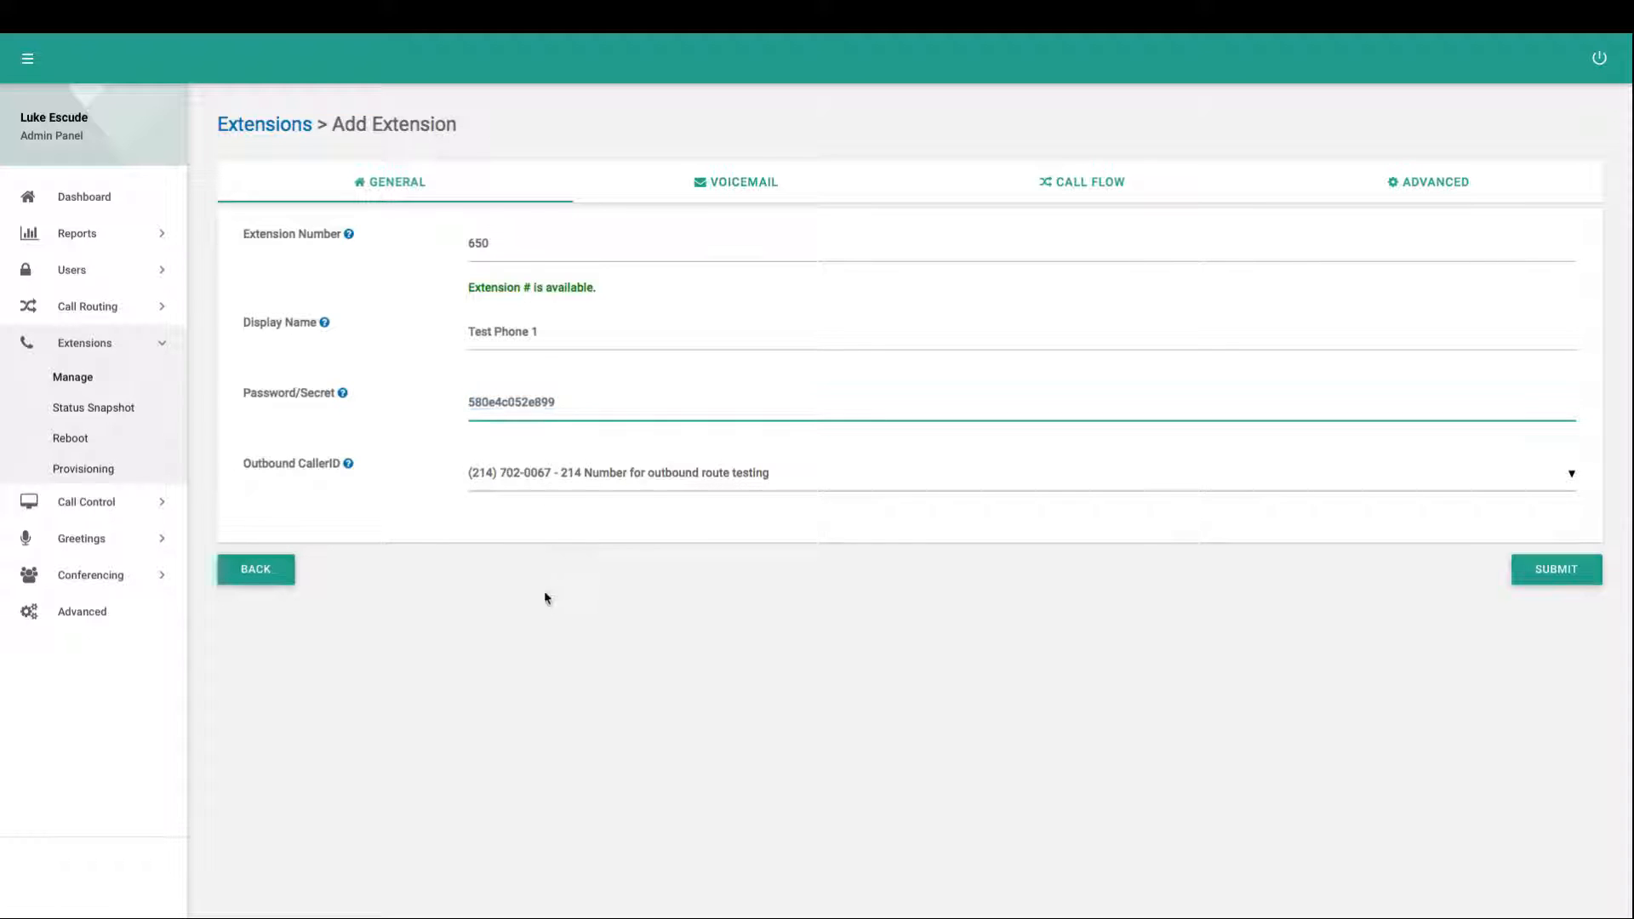
Step: Review the Extension Number, Display Name and Password/Secret fields of the new extension
left_click(504, 245)
left_click(545, 330)
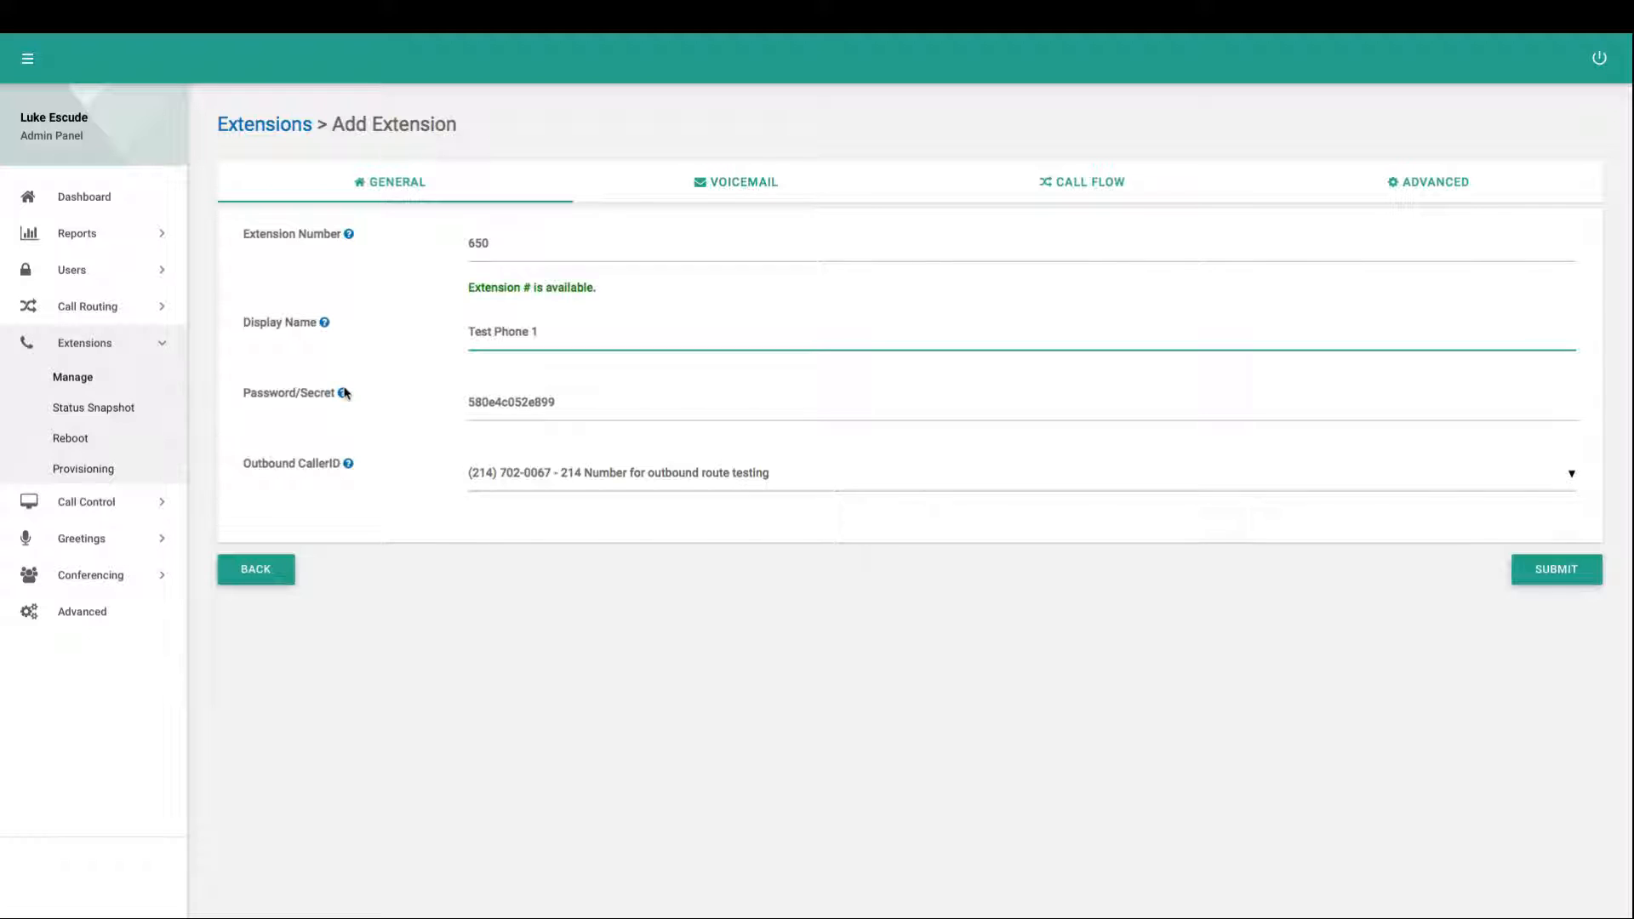
left_click(568, 406)
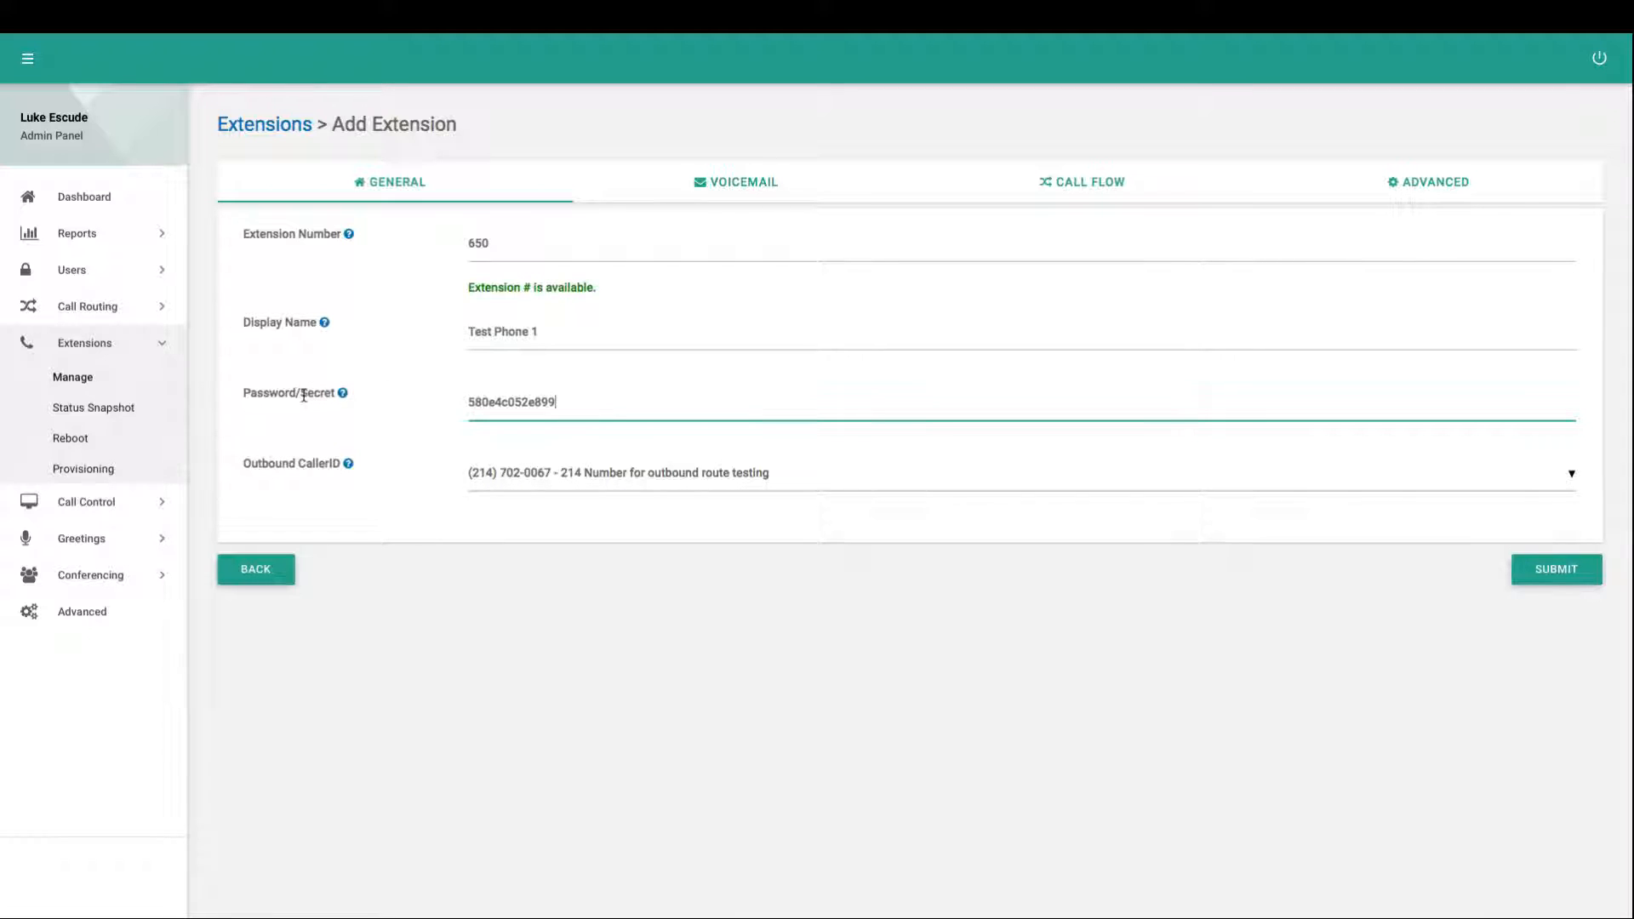
double_click(537, 406)
left_click(563, 406)
left_click(487, 257)
double_click(486, 408)
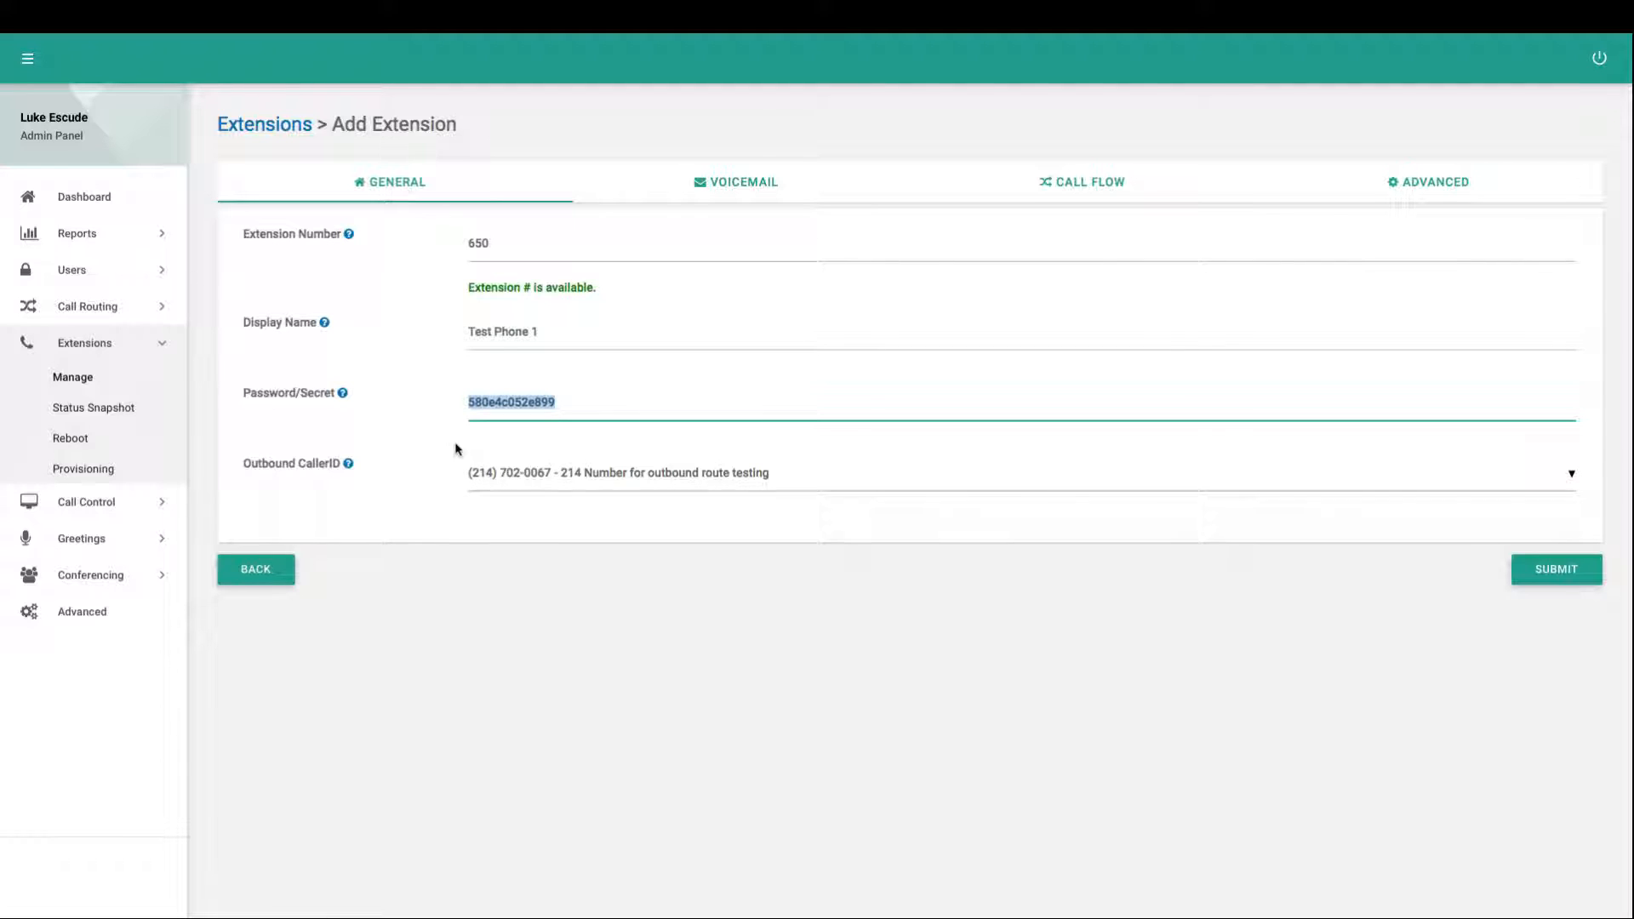
Step: Browse the Outbound CallerID choices through to the Outbound Routes group, keeping the current selection
left_click_drag(251, 463, 298, 463)
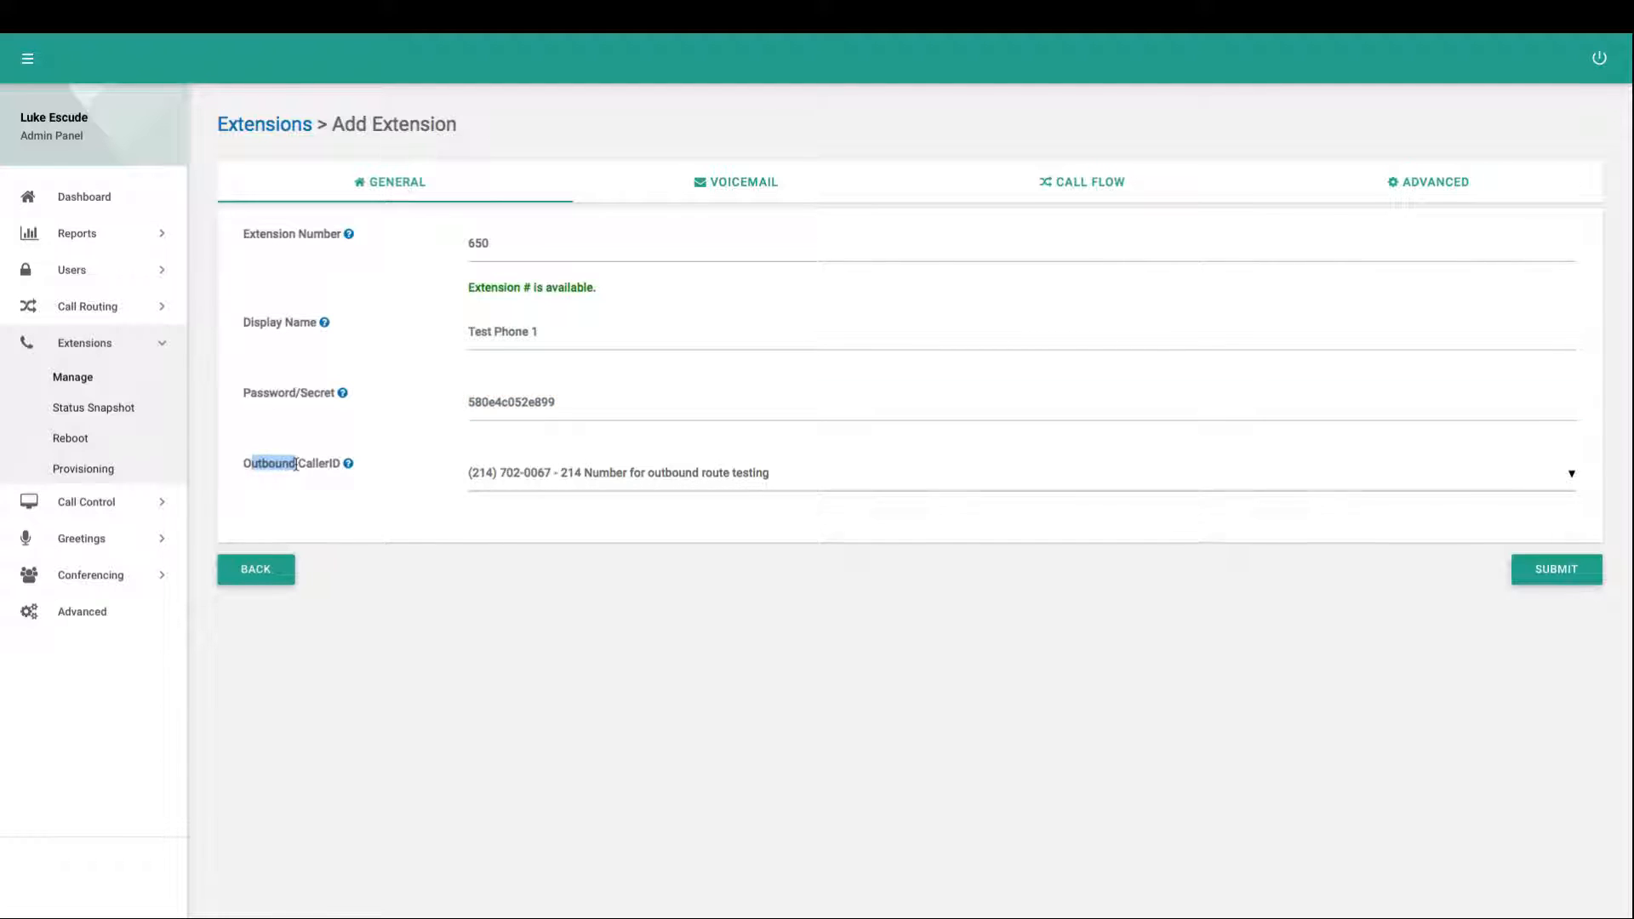
left_click(523, 477)
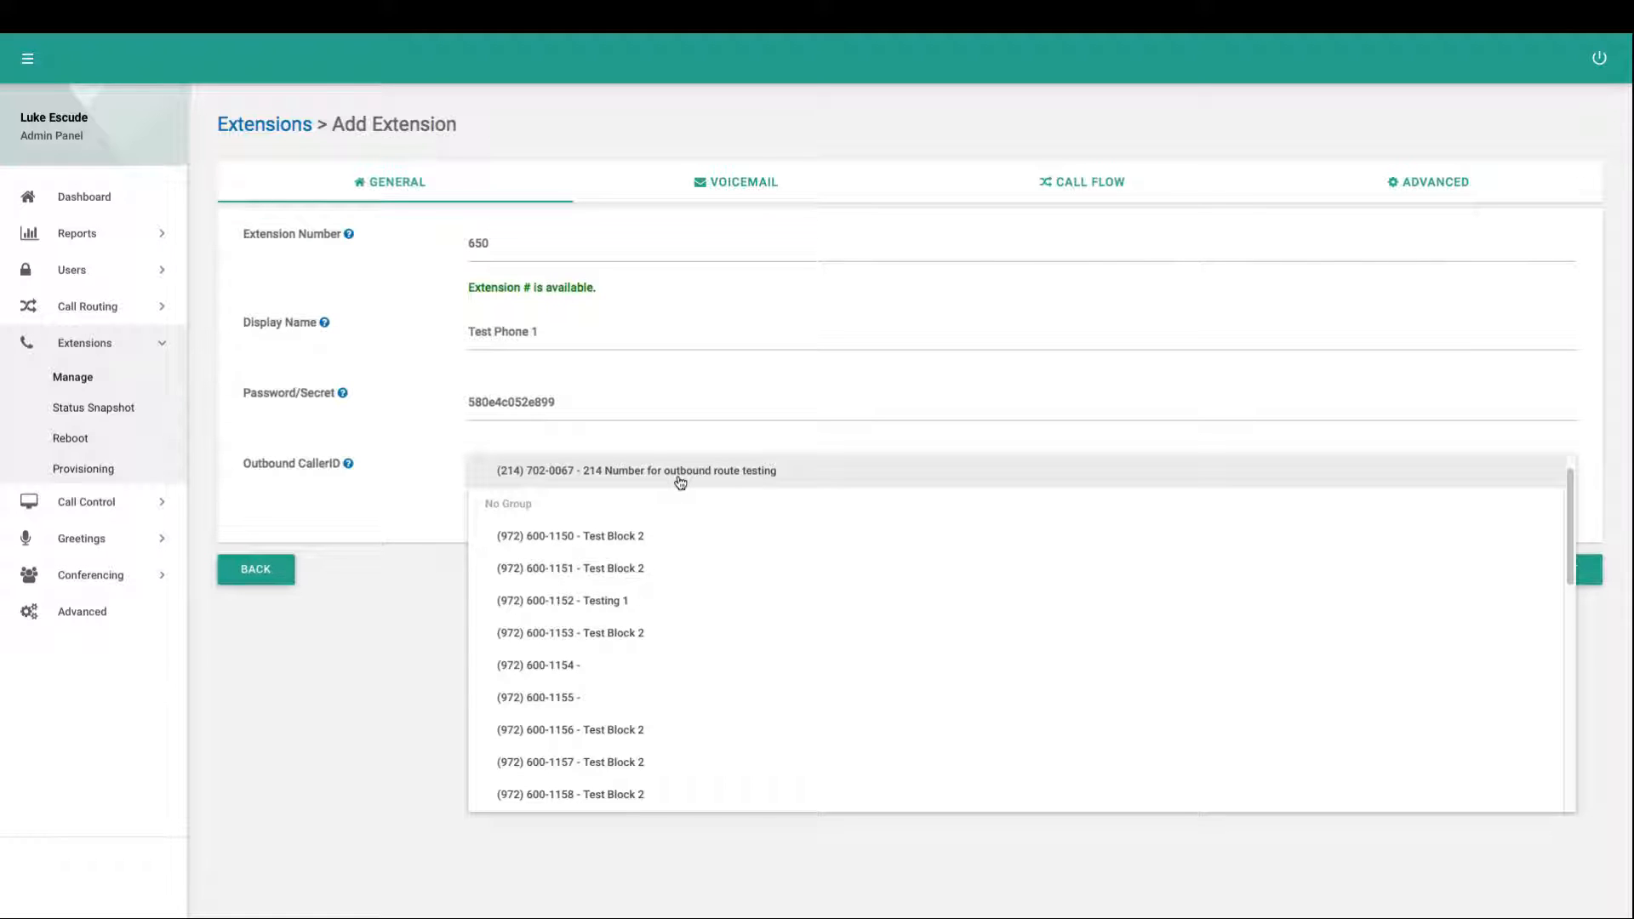
left_click(404, 651)
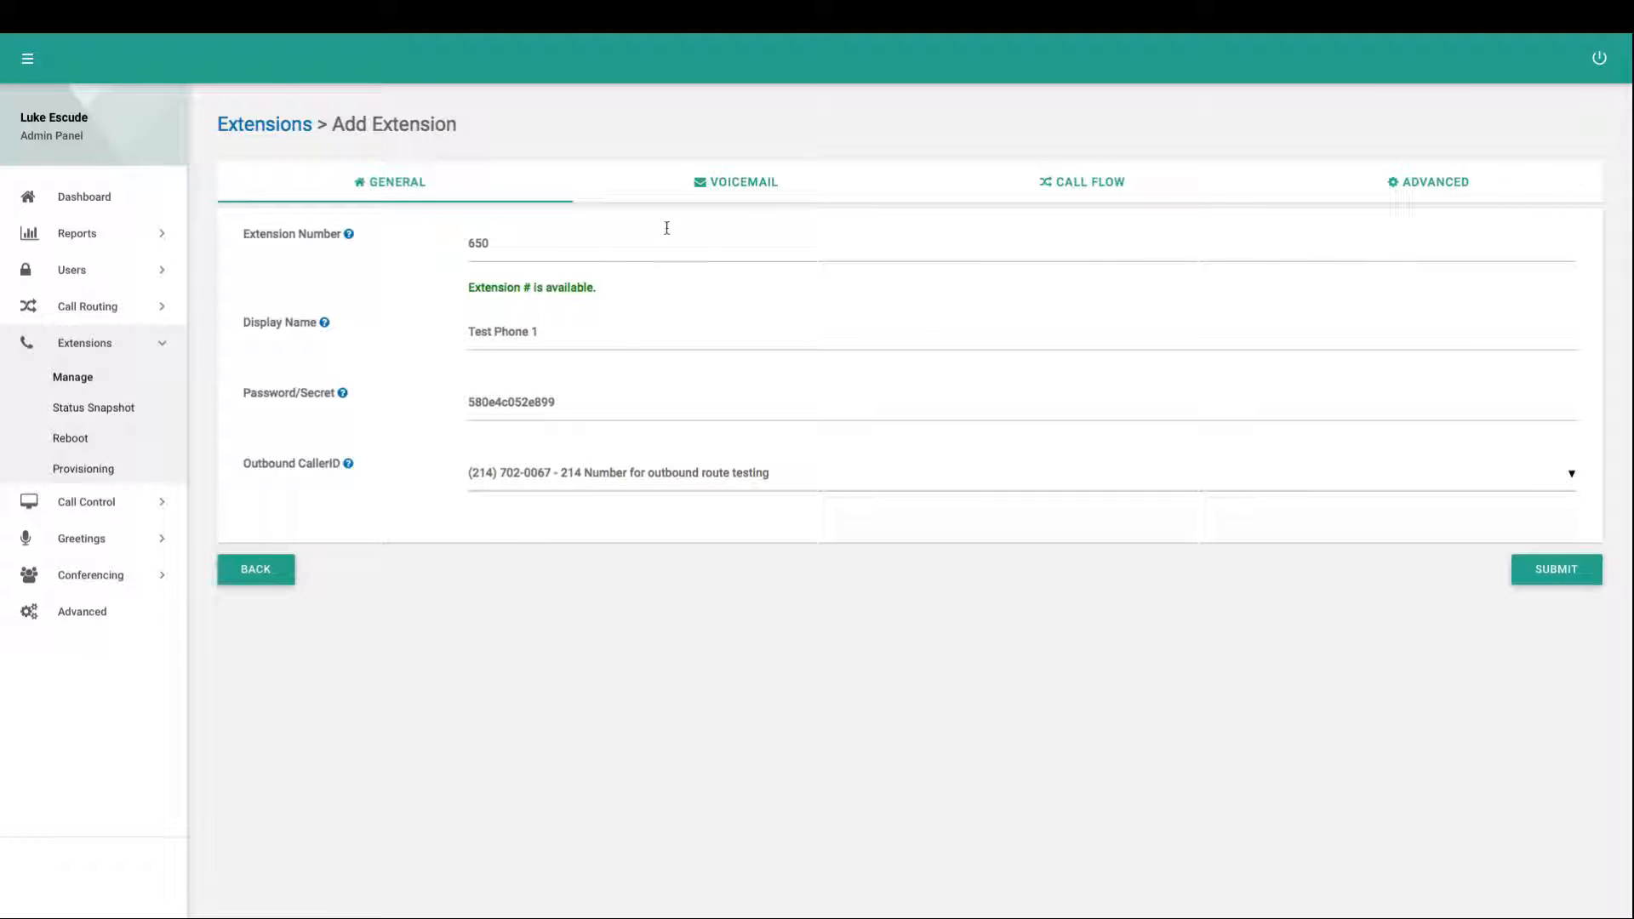
left_click(603, 480)
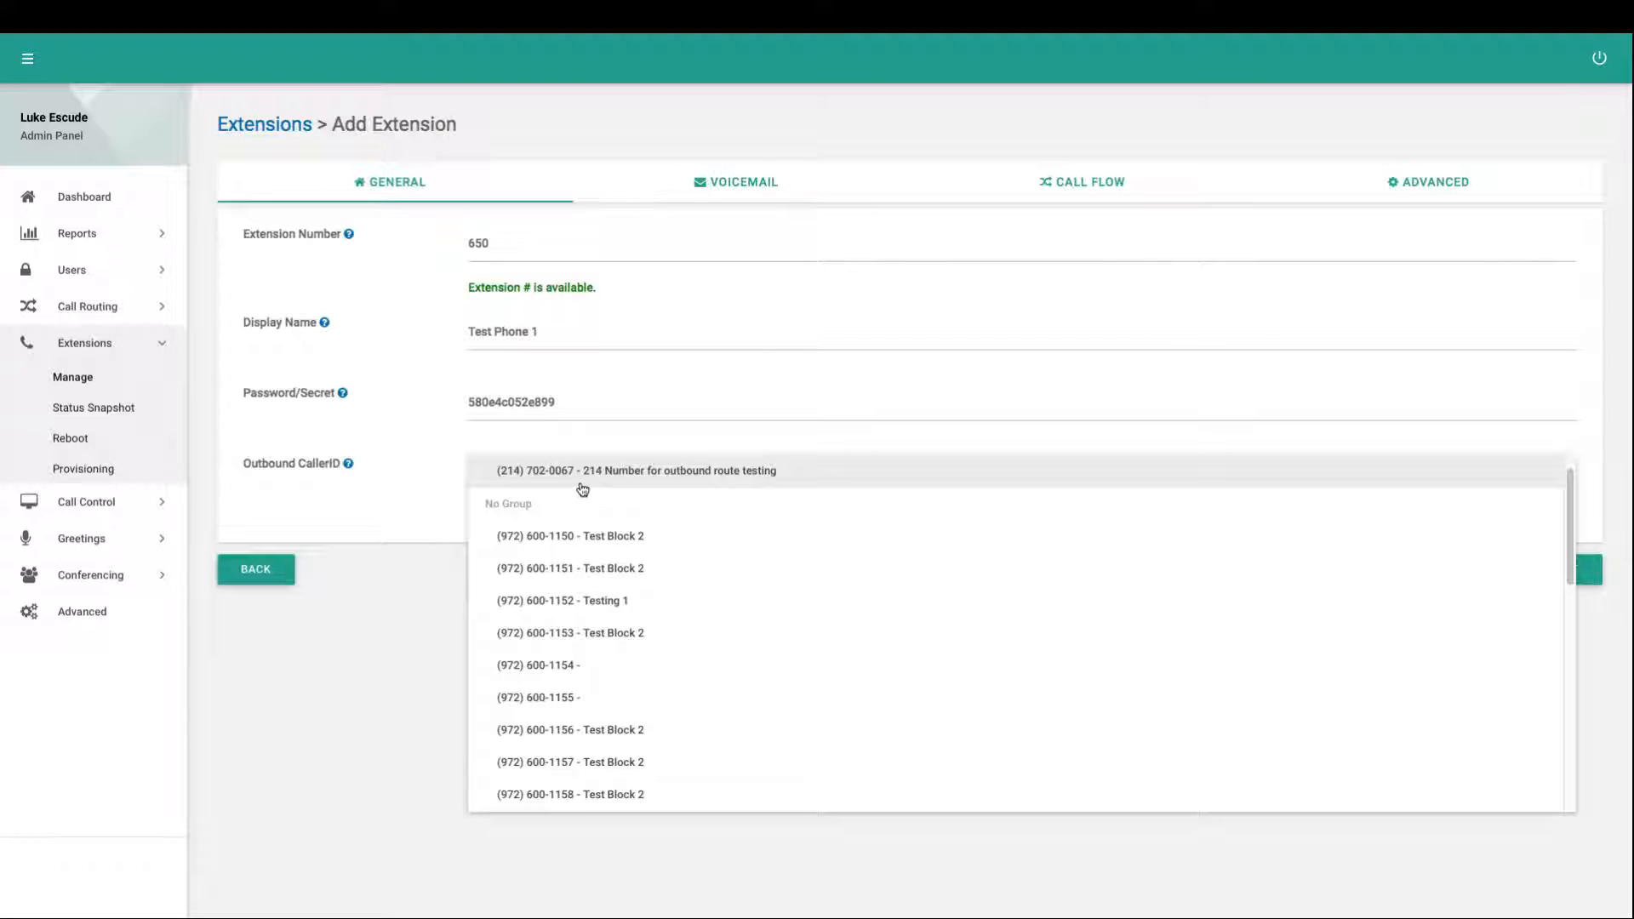
scroll(583, 490, "down", 10)
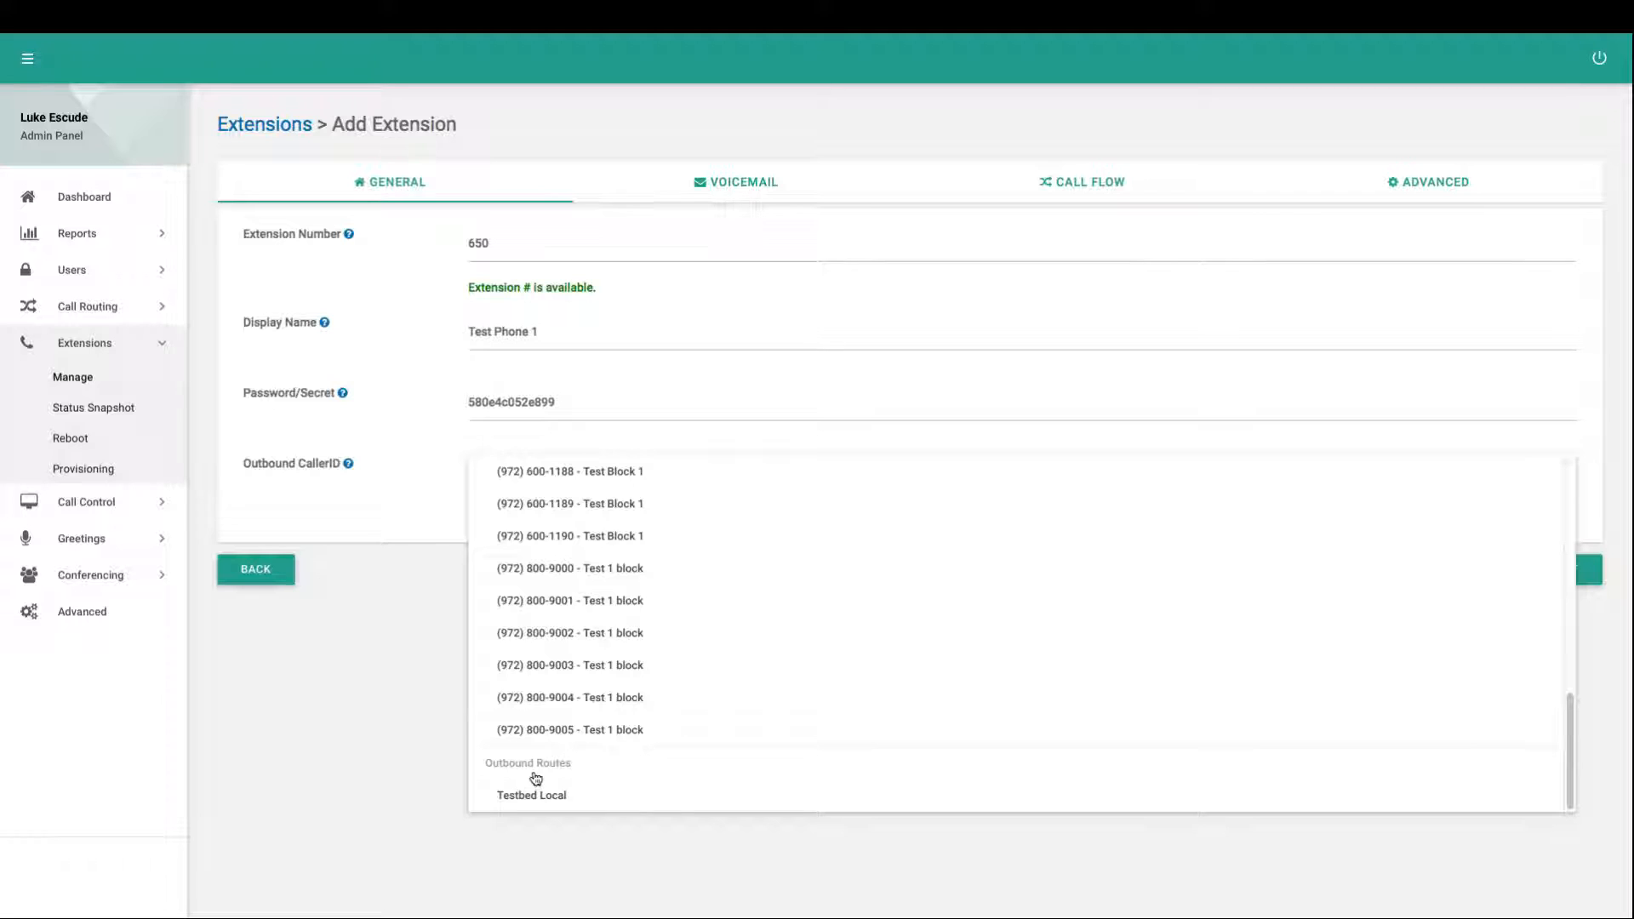
left_click(418, 772)
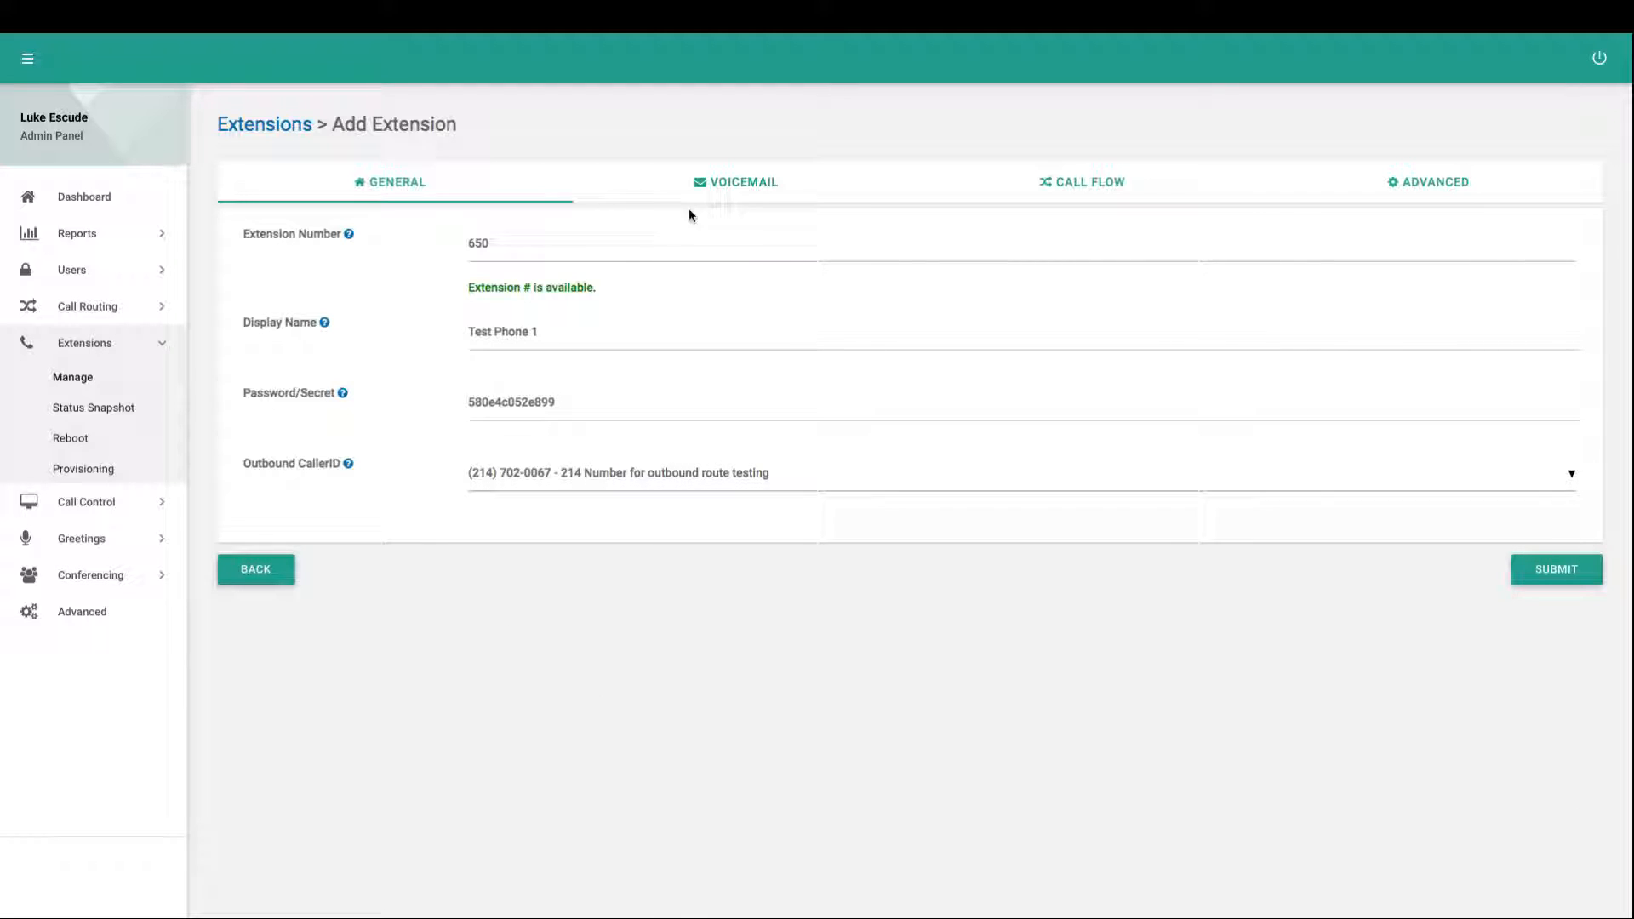
Step: Open the extension's voicemail settings and review the VM Enabled and VM Password options
left_click(713, 172)
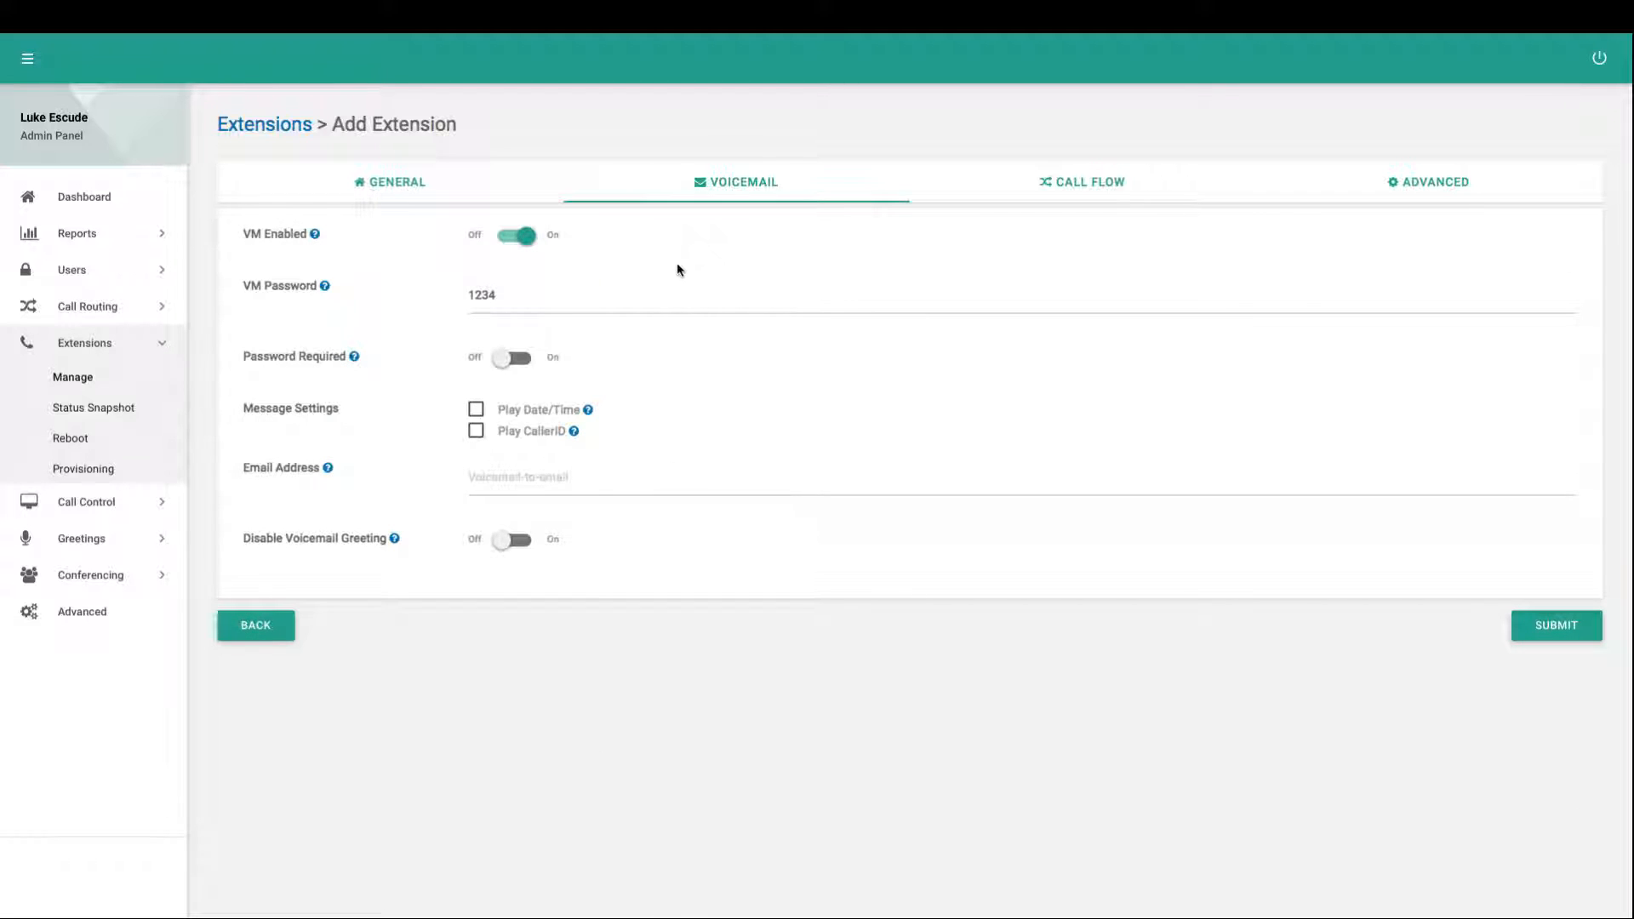
left_click(511, 245)
left_click(510, 245)
double_click(494, 291)
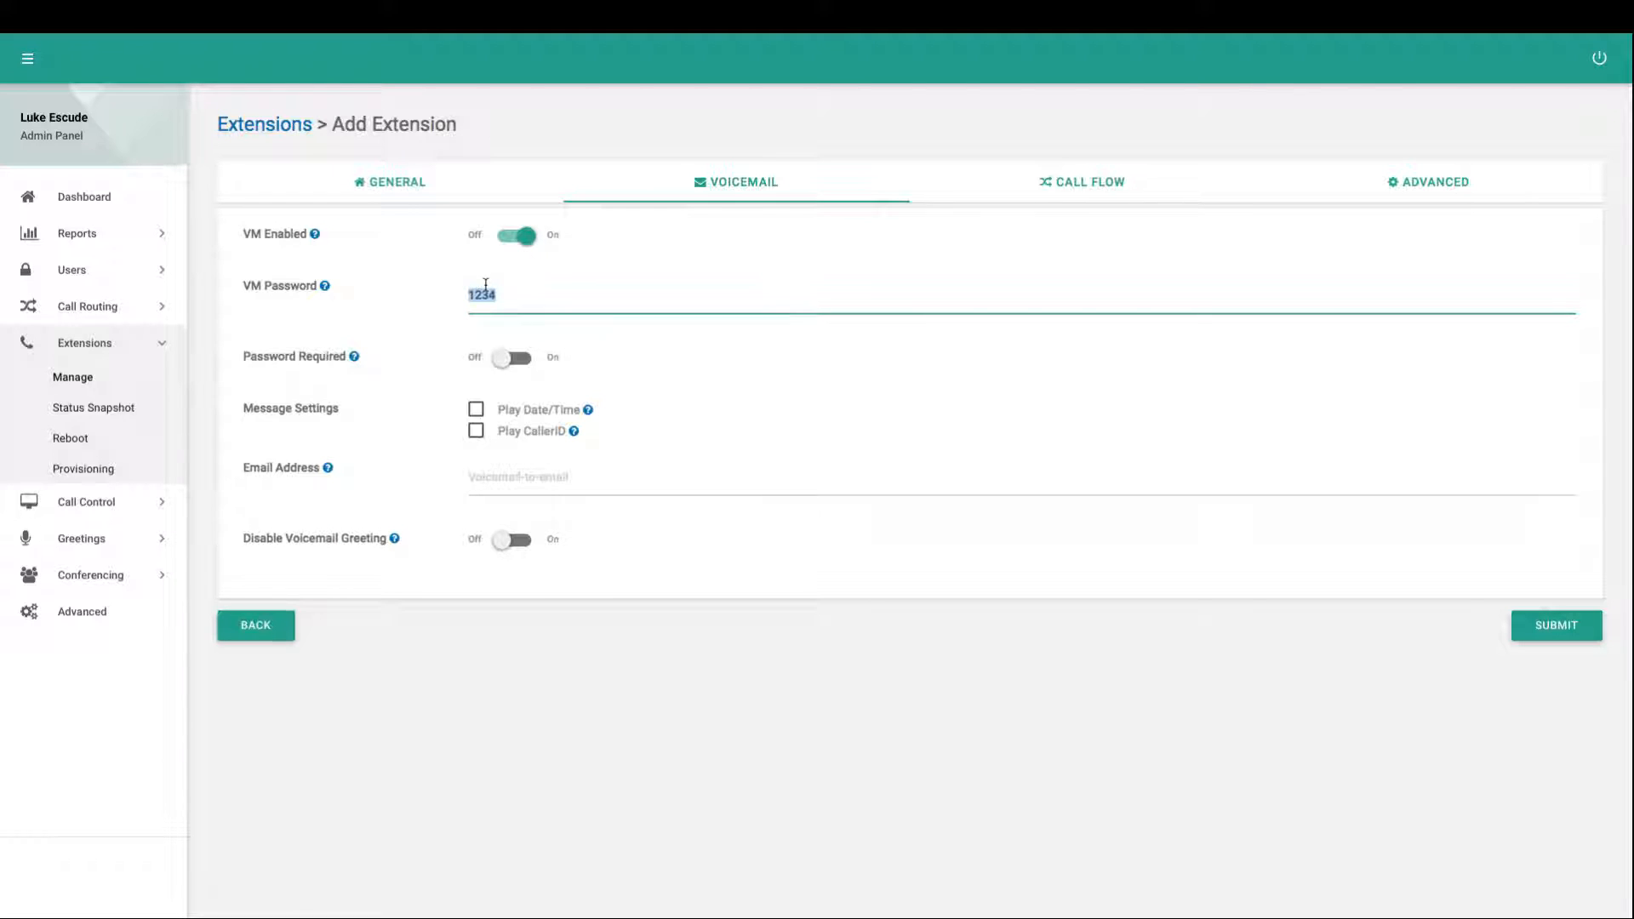
left_click(499, 293)
Step: Try out Password Required and the Play Date/Time and Play CallerID message settings, returning each to off
left_click(498, 361)
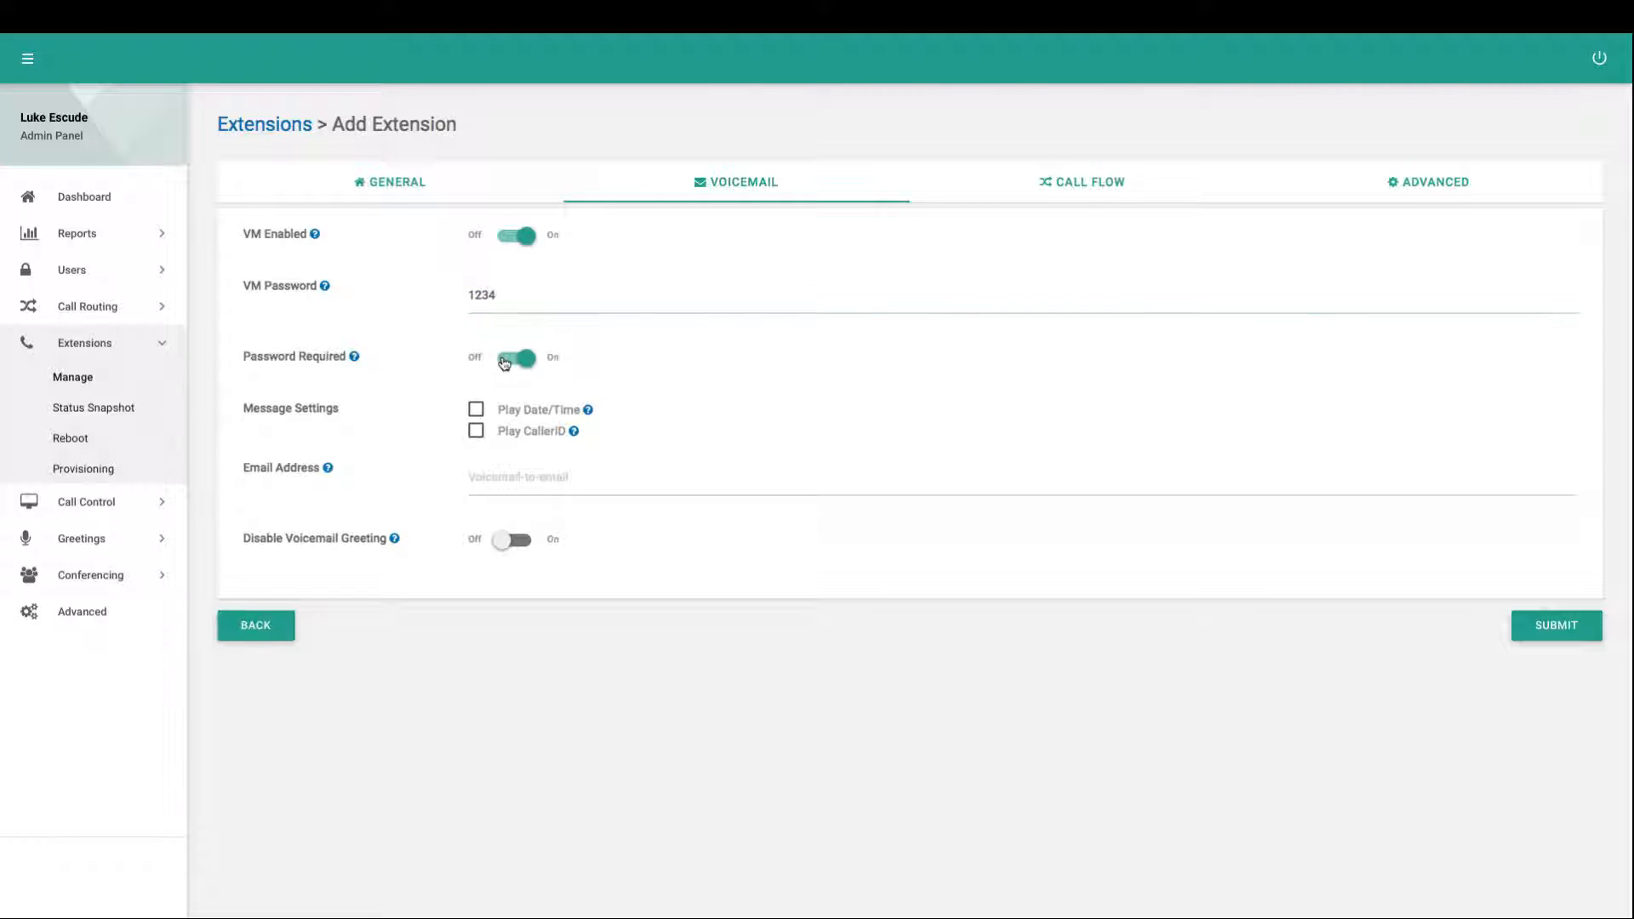
left_click(506, 362)
left_click(507, 362)
left_click(508, 363)
left_click(526, 411)
left_click(508, 434)
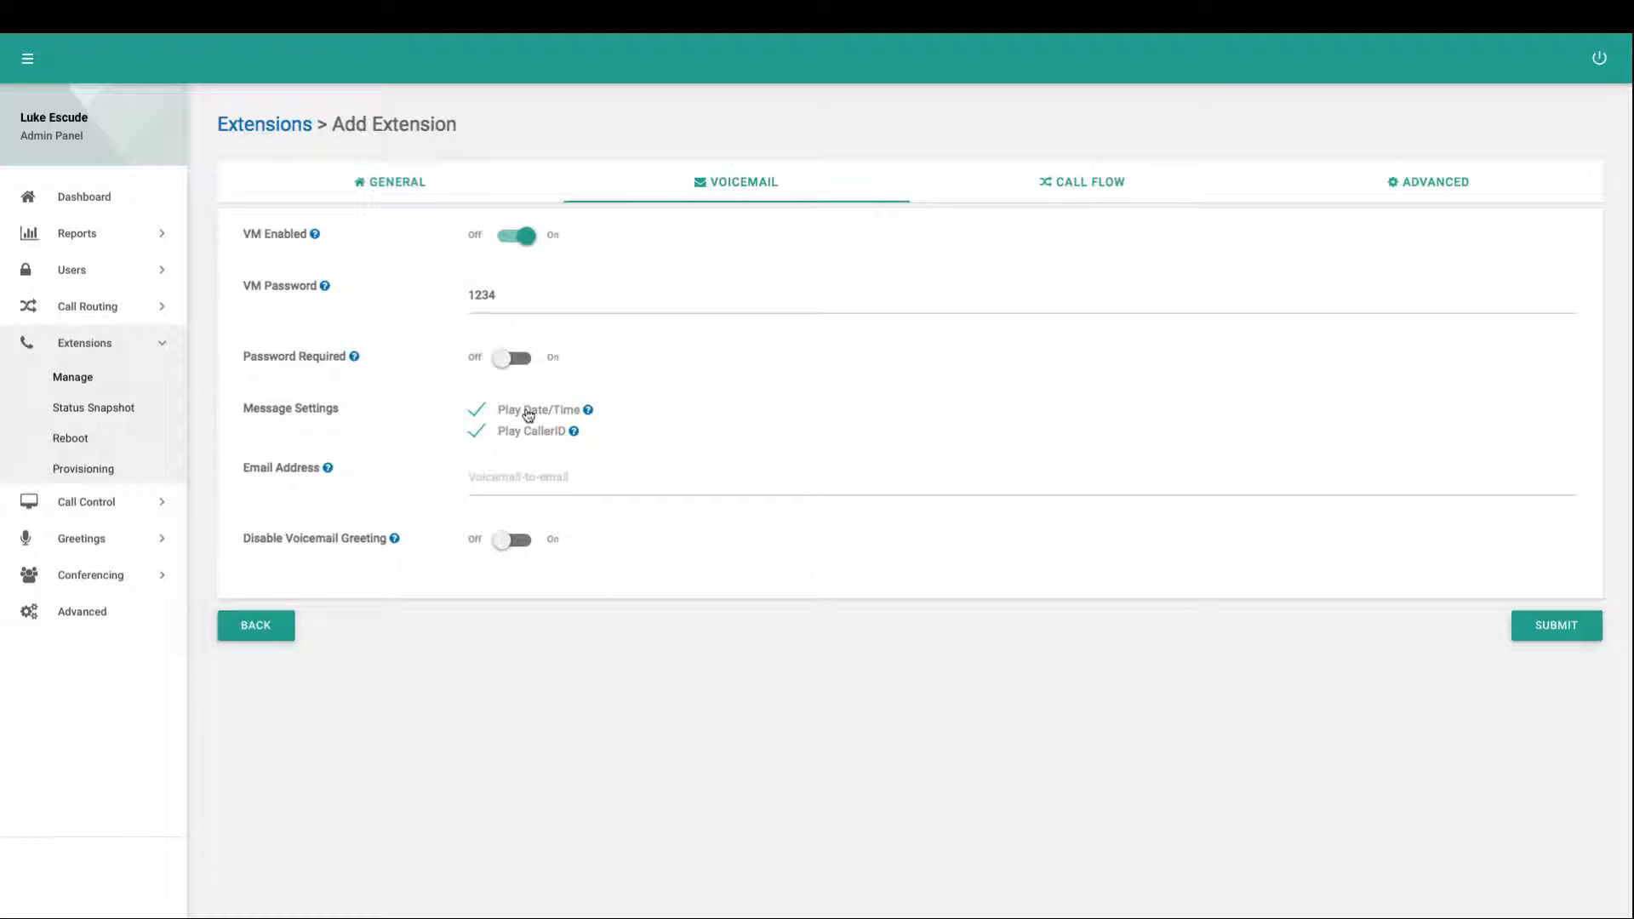
left_click(514, 433)
left_click(522, 413)
Step: Examine the voicemail Email Address field and the Disable Voicemail Greeting option, leaving the option off
left_click(529, 484)
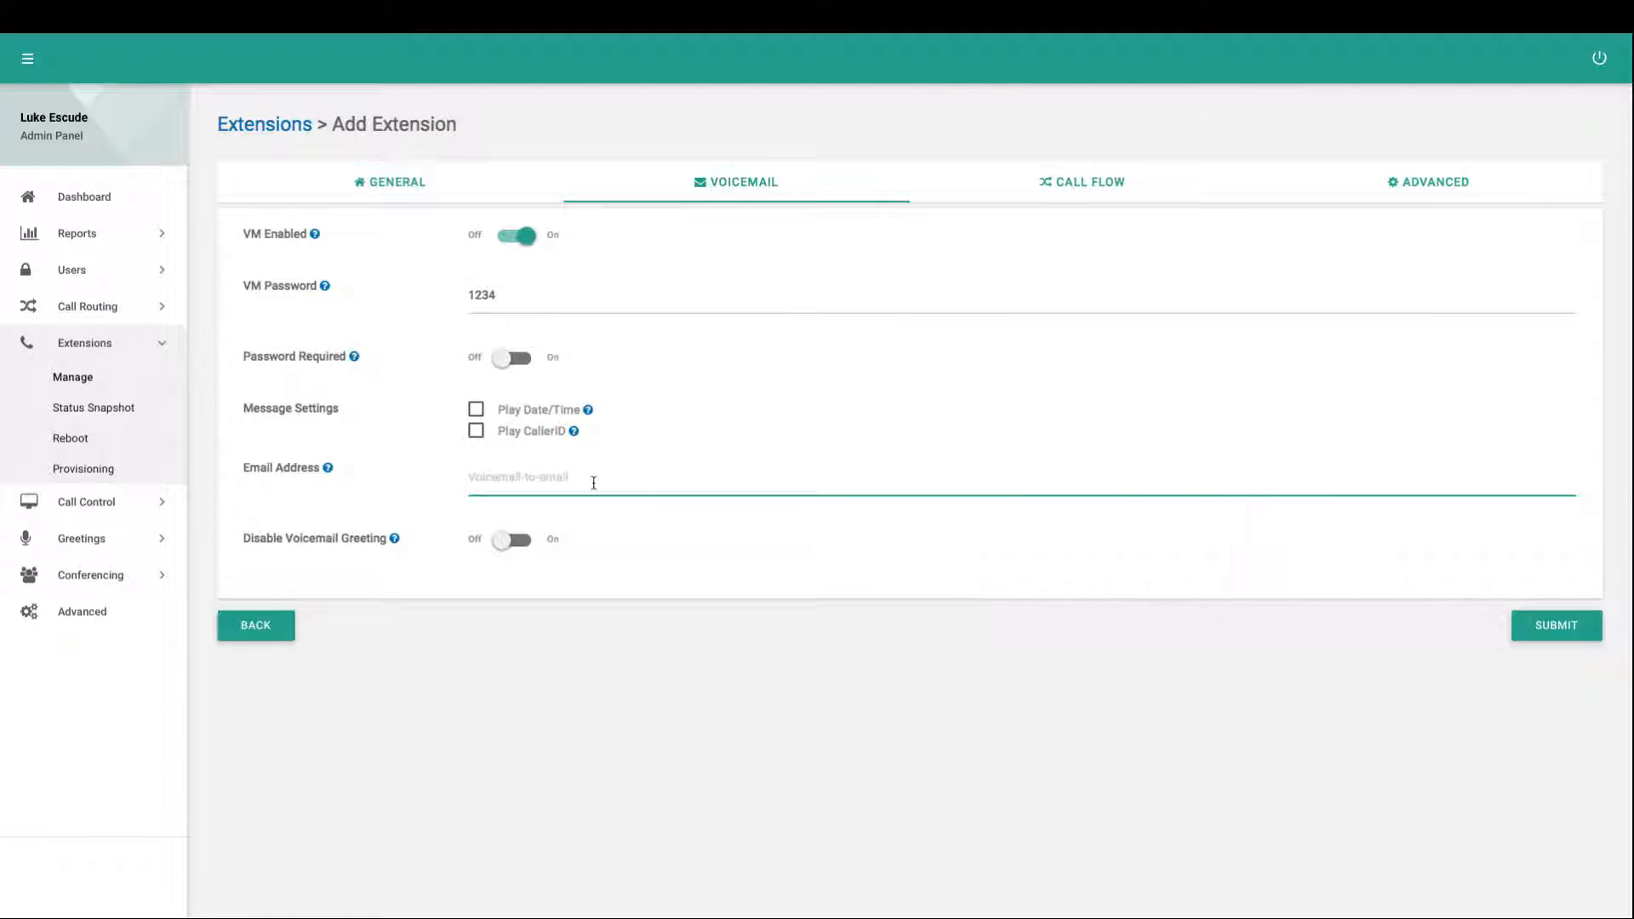
left_click_drag(243, 538, 386, 539)
left_click(509, 555)
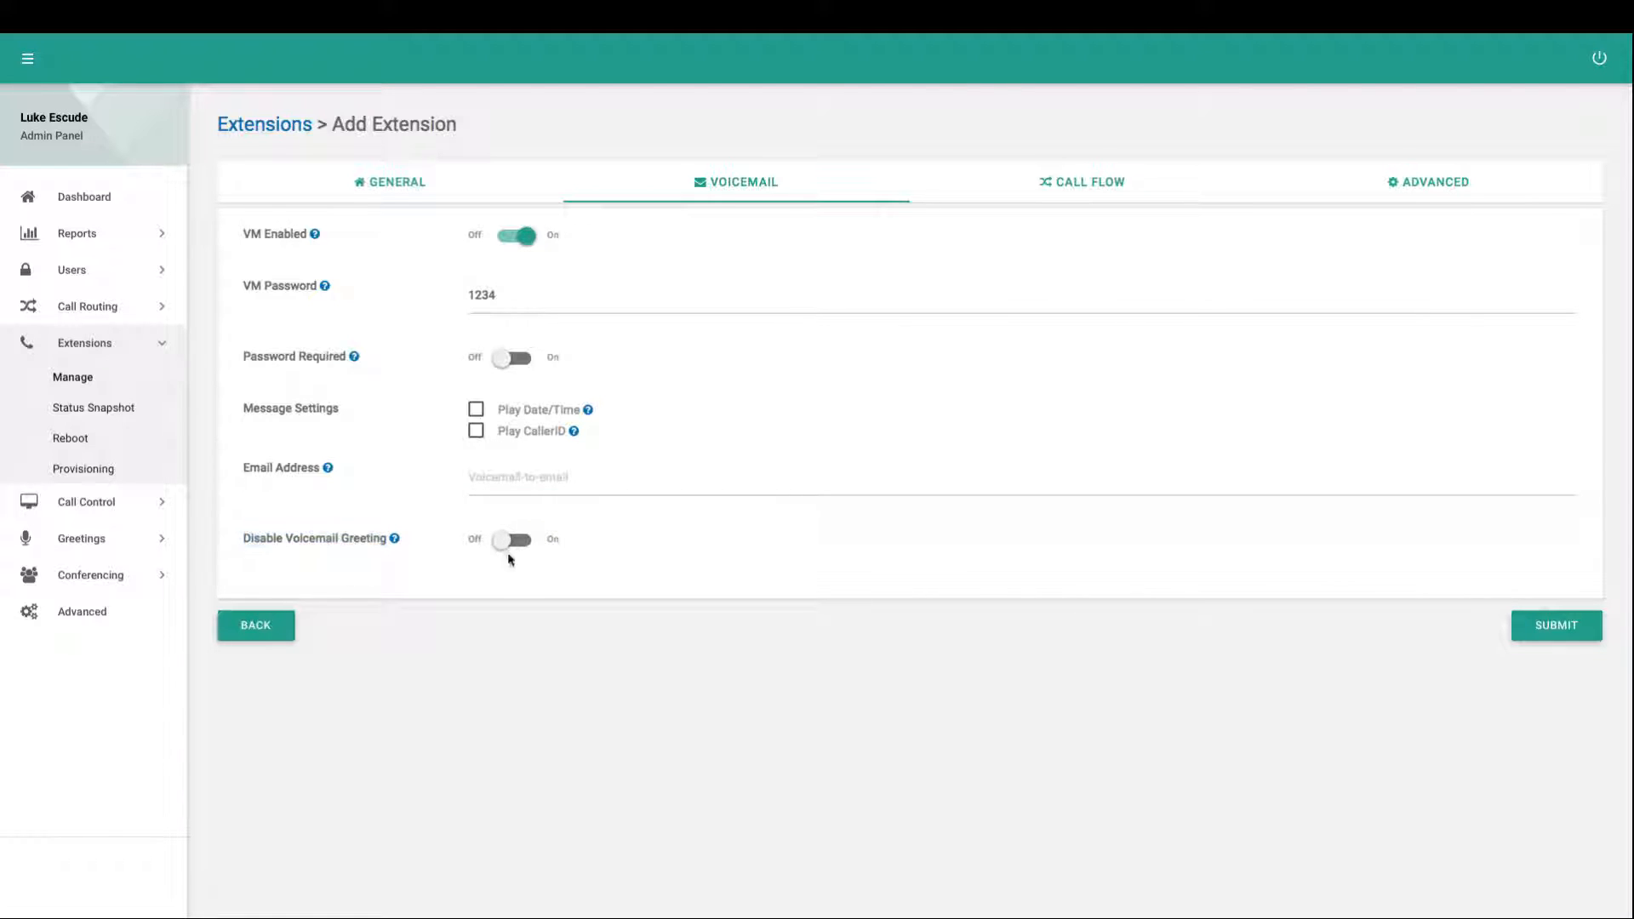
left_click(508, 544)
left_click(511, 546)
left_click_drag(242, 539, 388, 541)
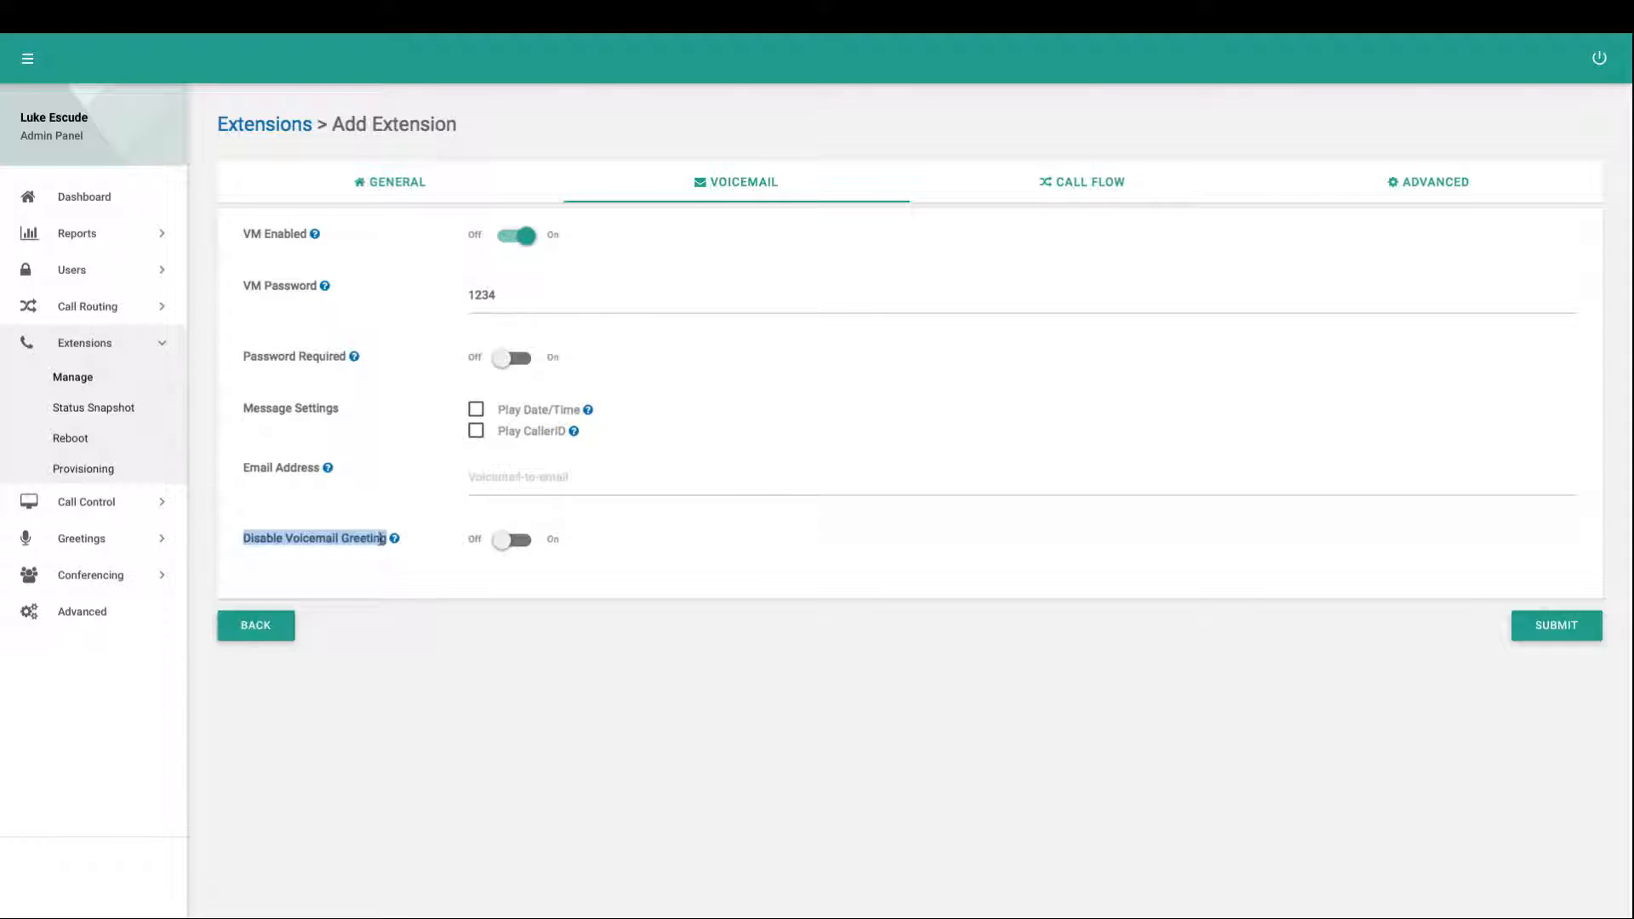
left_click(366, 538)
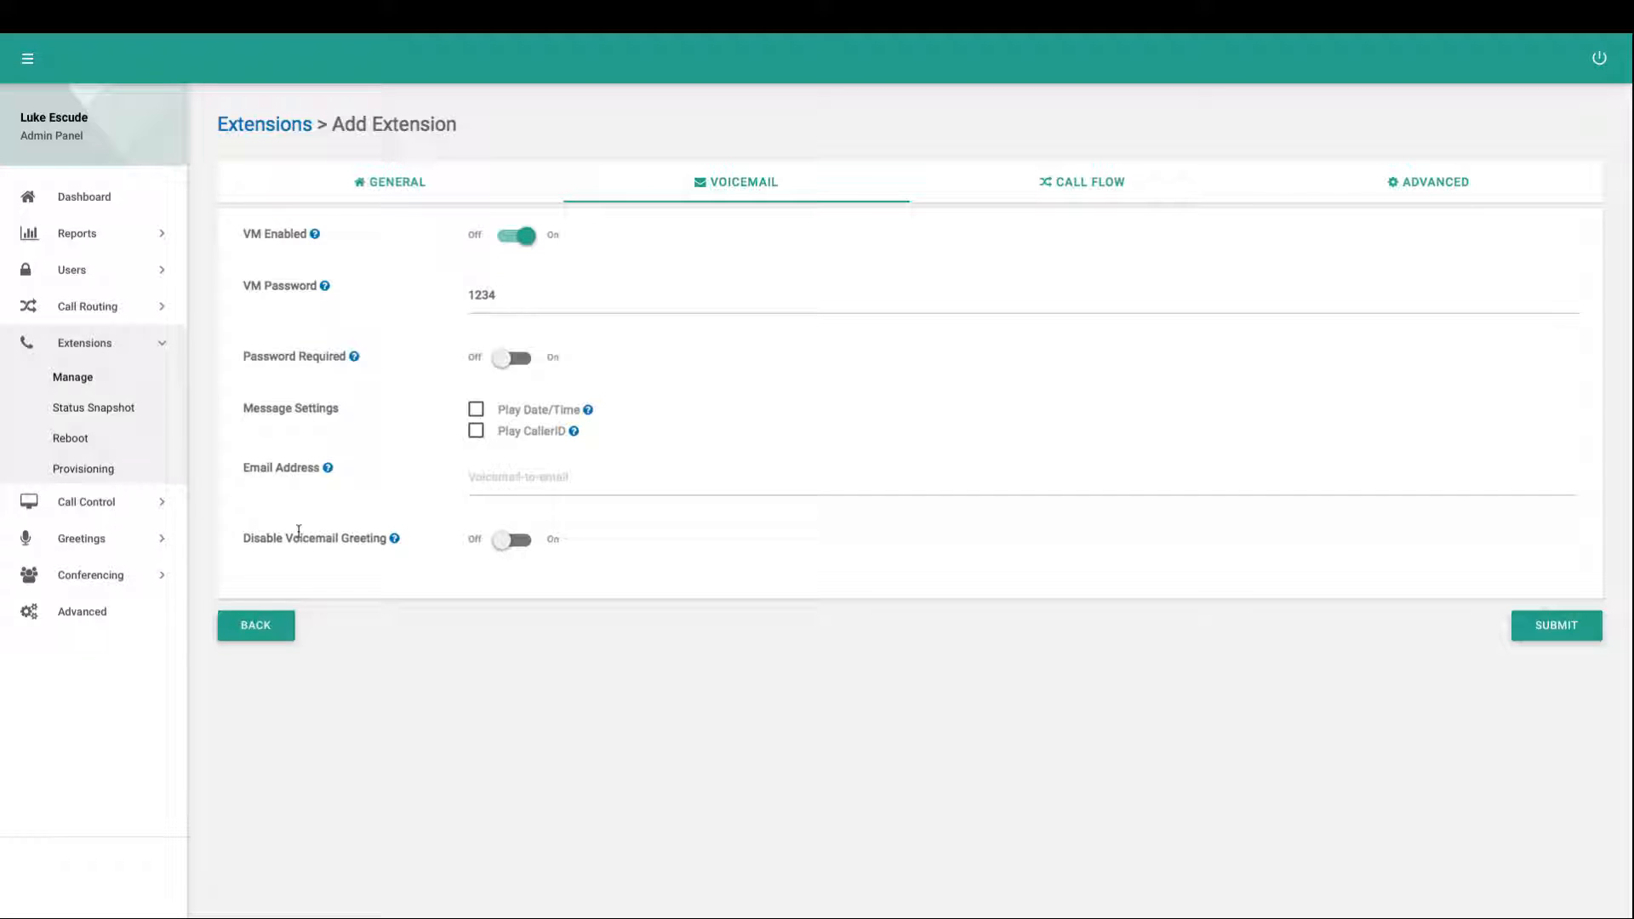
left_click_drag(386, 538, 226, 536)
left_click(273, 538)
Step: Turn on Call Forwarding in the extension's call flow settings and activate the Forward to Number field
left_click(1035, 201)
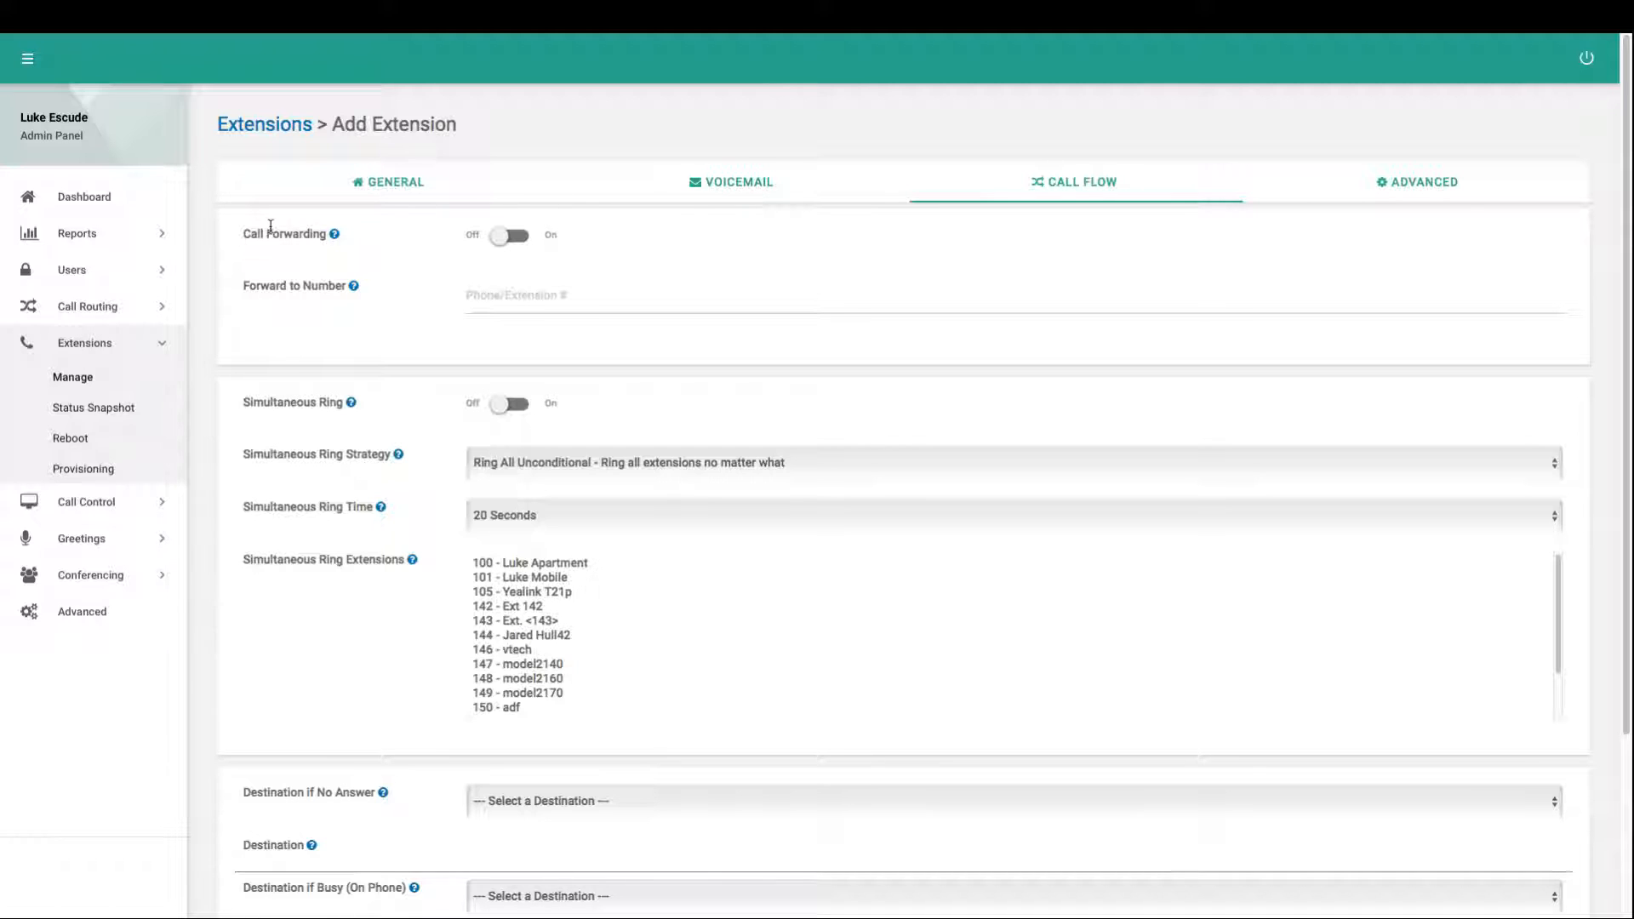
left_click(503, 238)
left_click(511, 301)
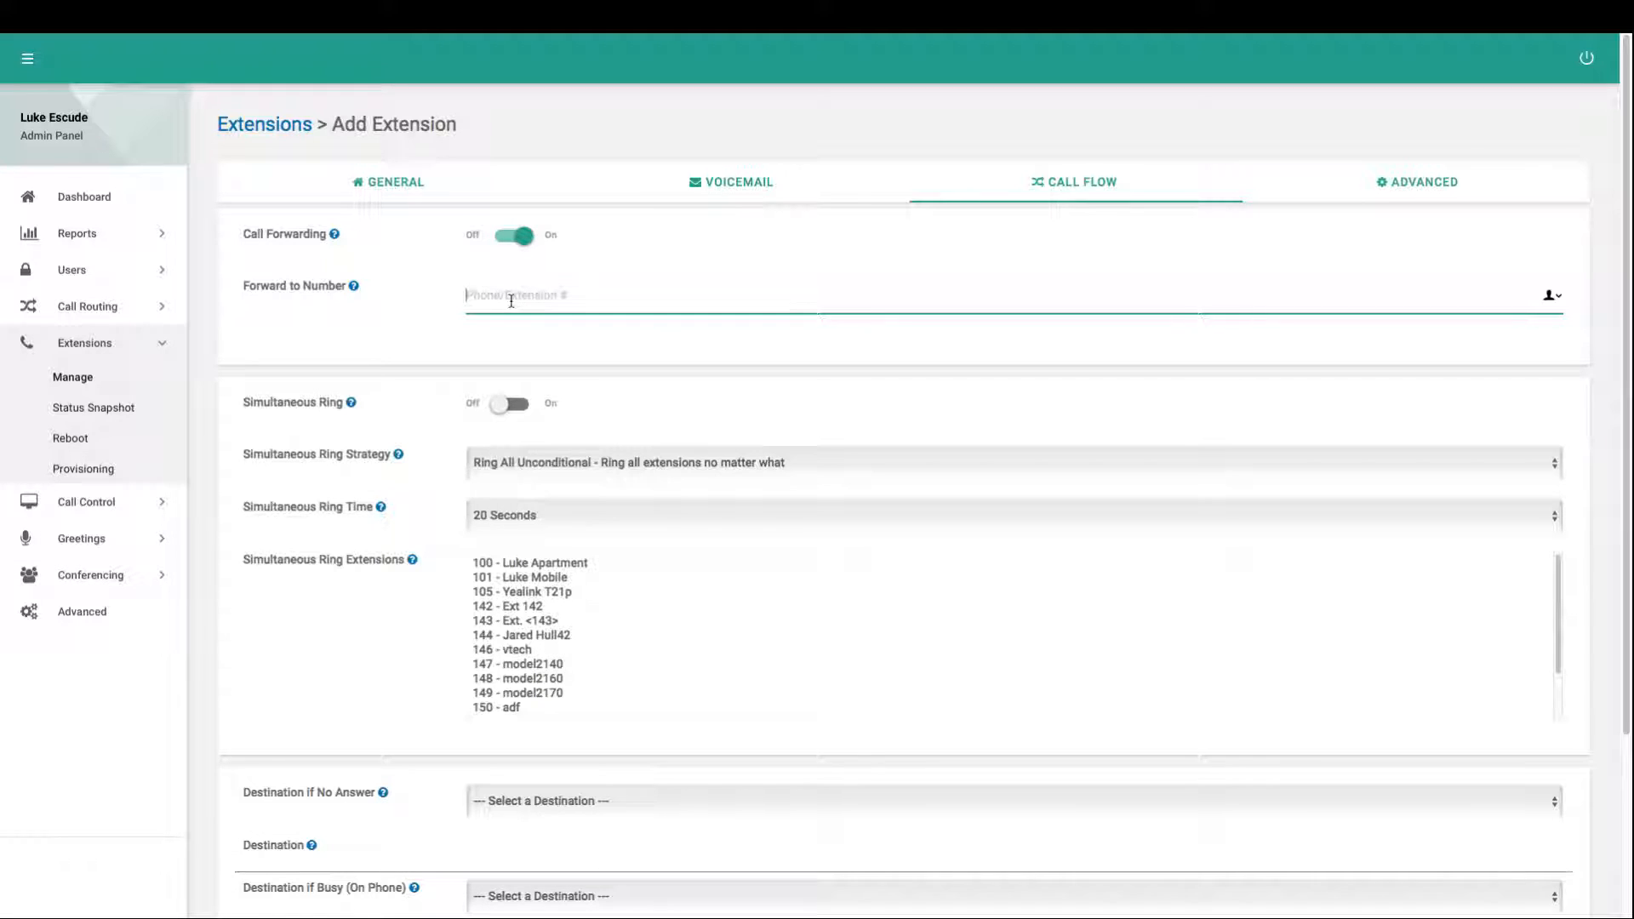
Step: Turn on Simultaneous Ring for the new extension
scroll(385, 324, "down", 2)
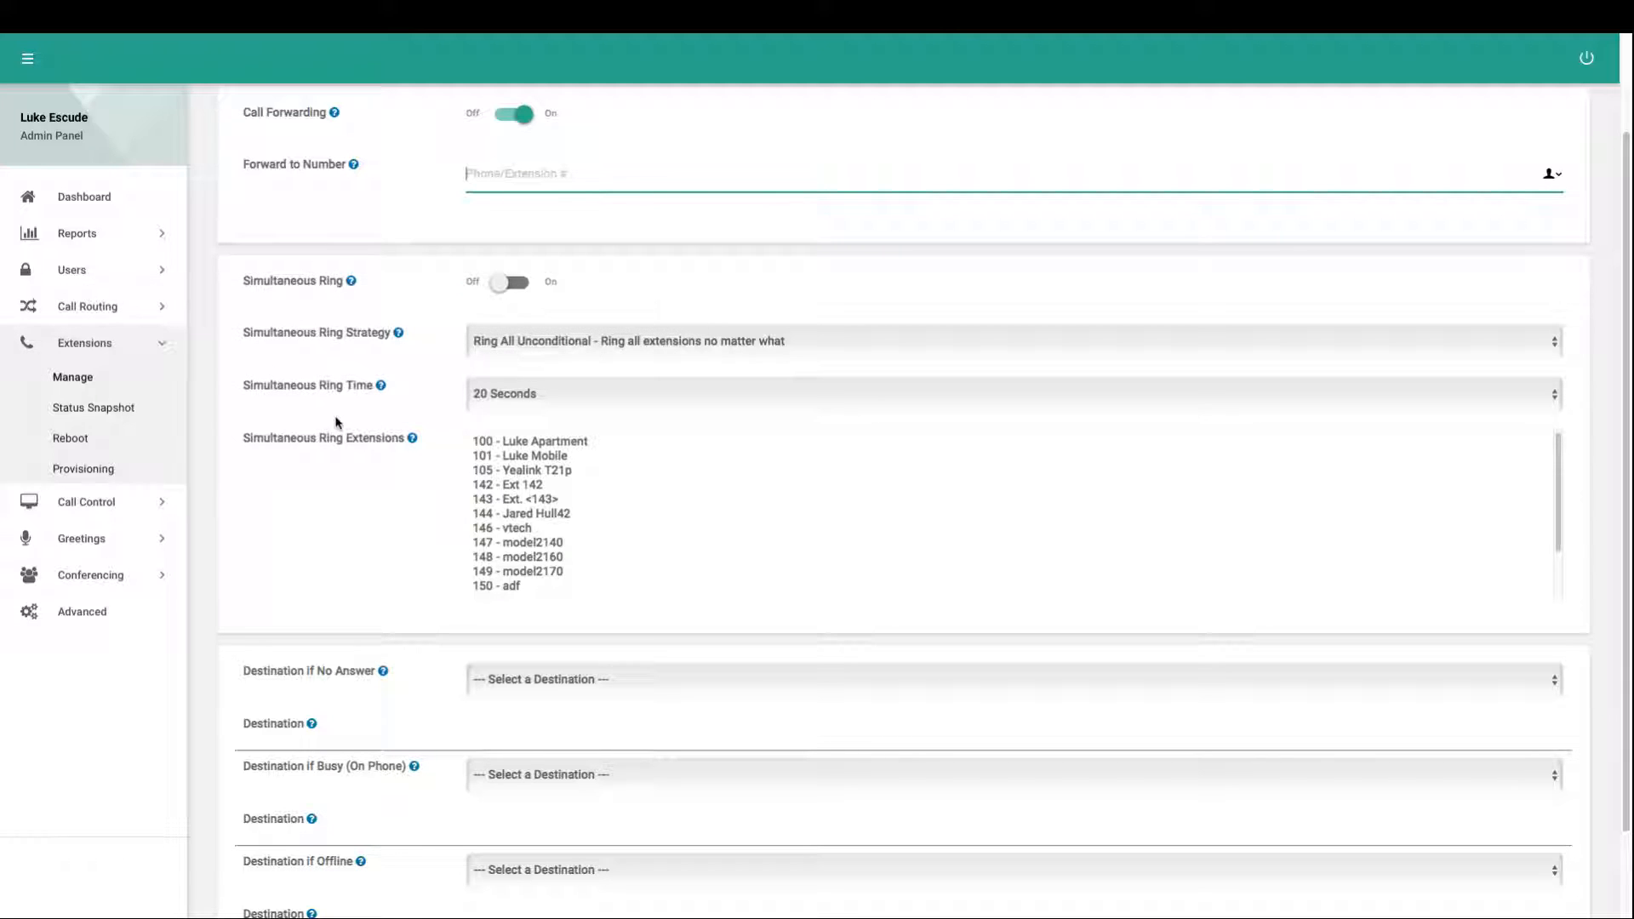
left_click_drag(248, 287, 340, 279)
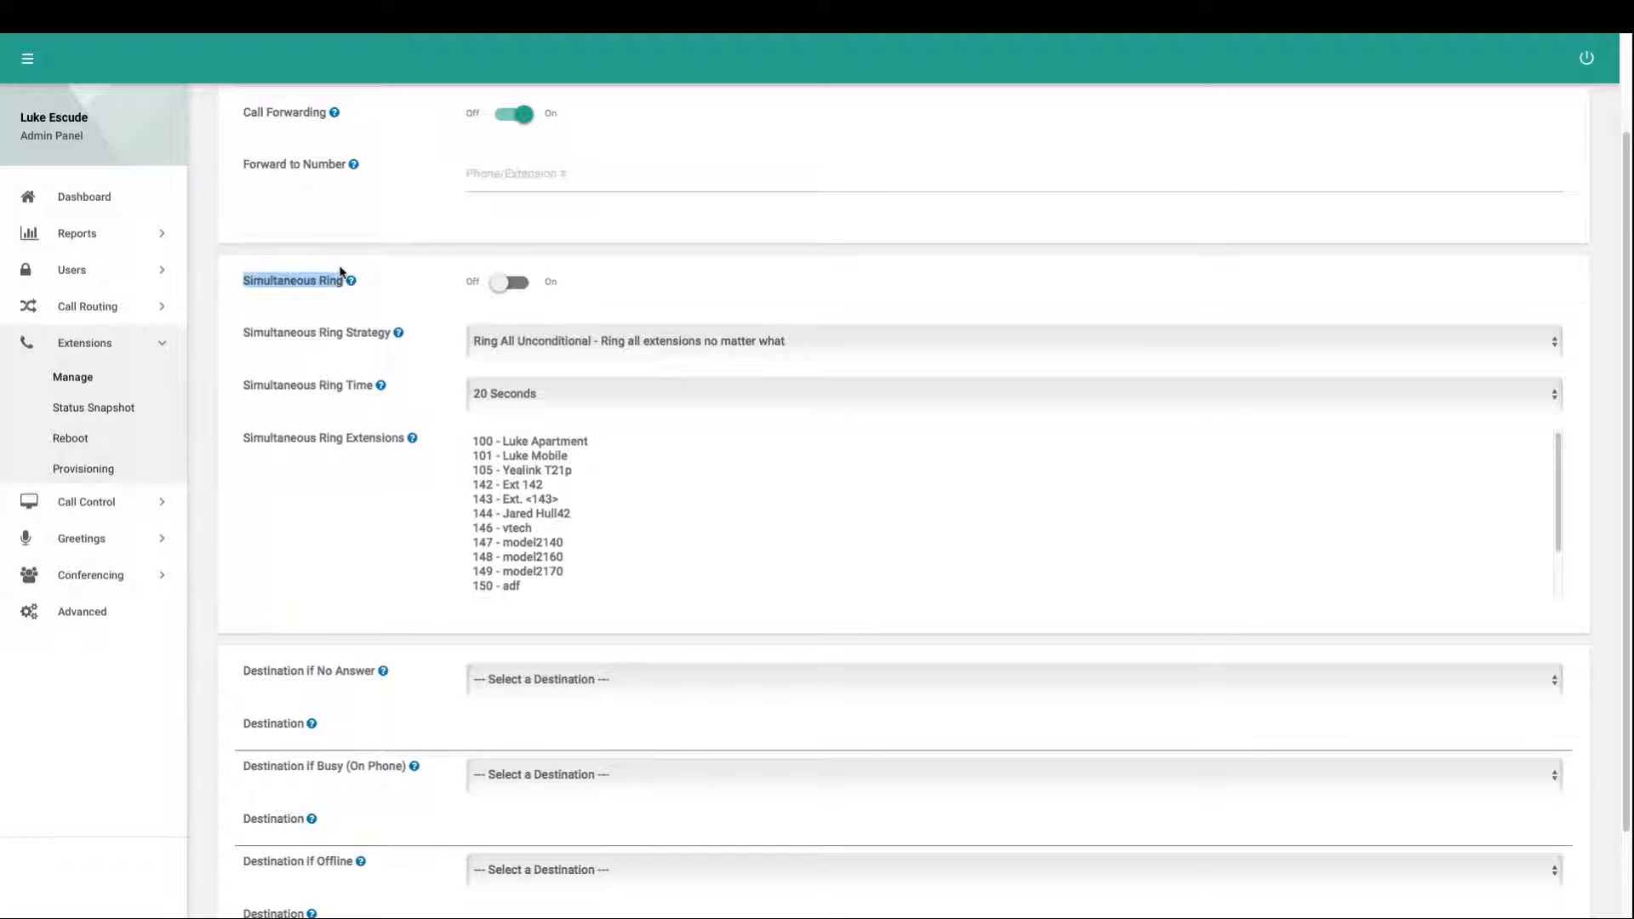
left_click(344, 262)
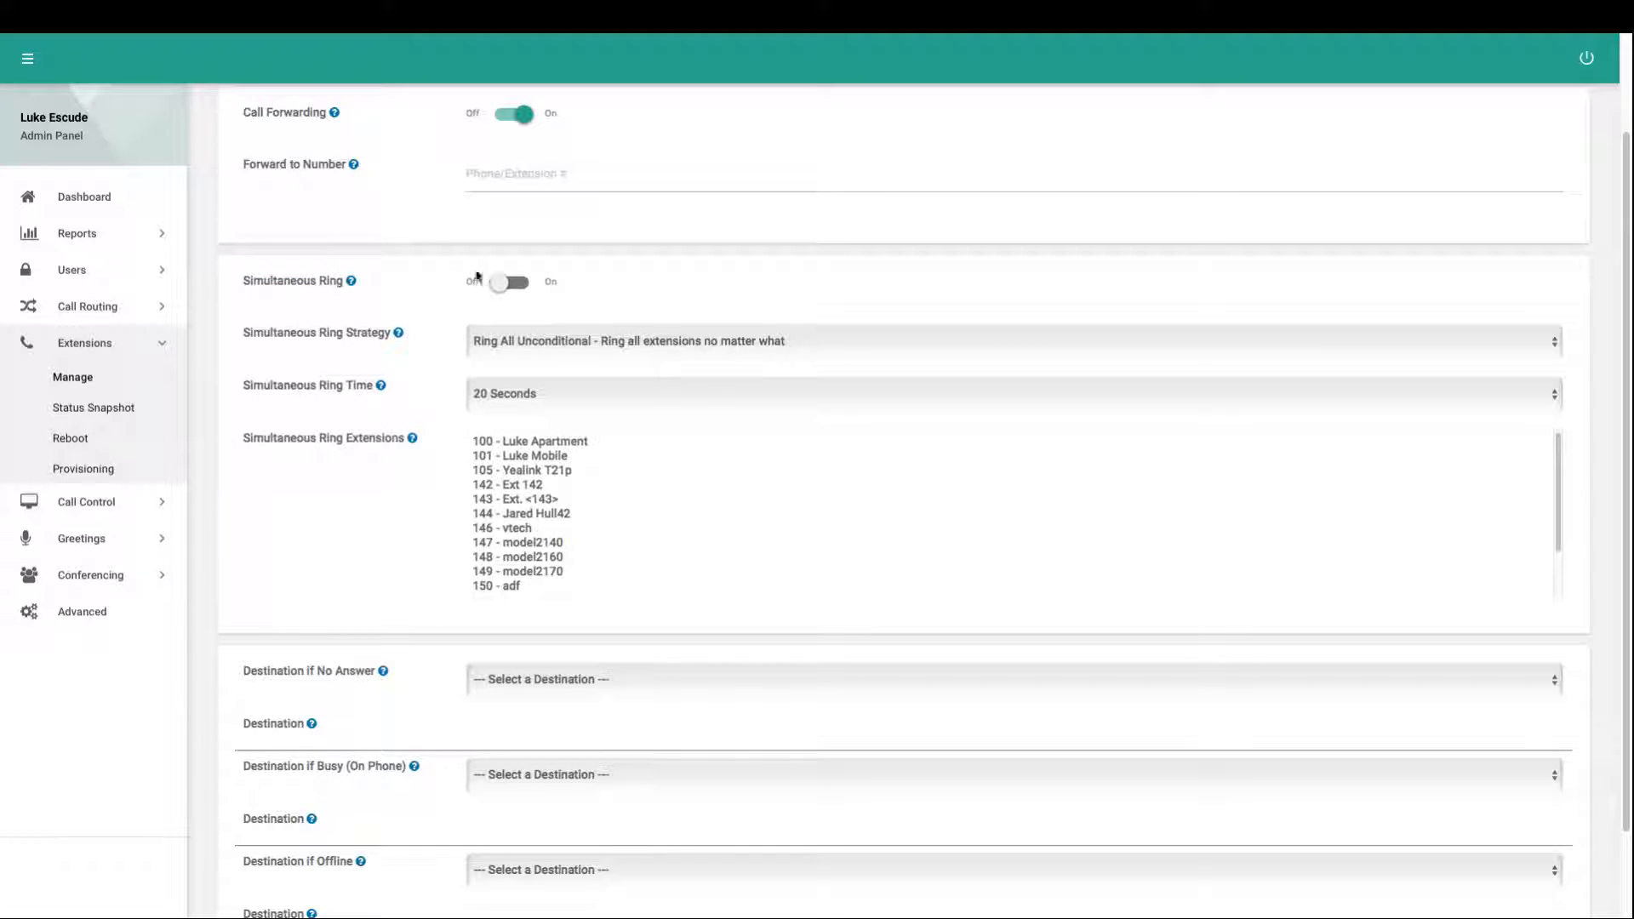
left_click(512, 283)
Step: Select extensions 144, 146, 147 and 149 together as the Simultaneous Ring Extensions
left_click(503, 514)
left_click(503, 515, "ctrl")
left_click(503, 514, "ctrl")
left_click(503, 528, "ctrl")
left_click(503, 543, "ctrl")
left_click(504, 572, "ctrl")
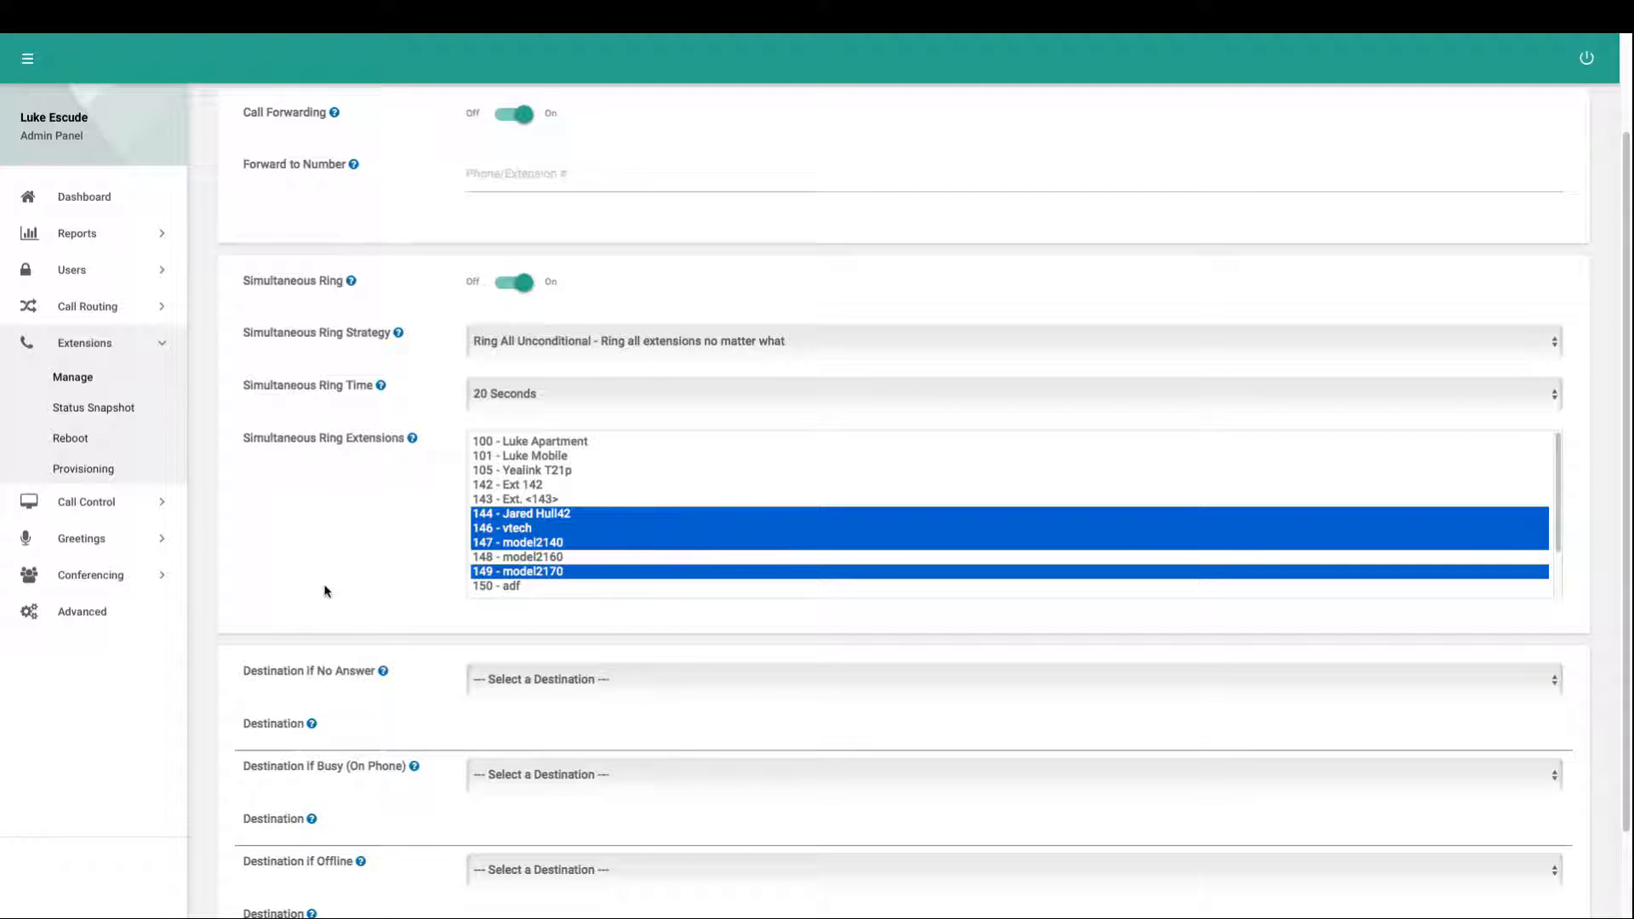
Step: Make extension 101 the only selected Simultaneous Ring extension
left_click(496, 443)
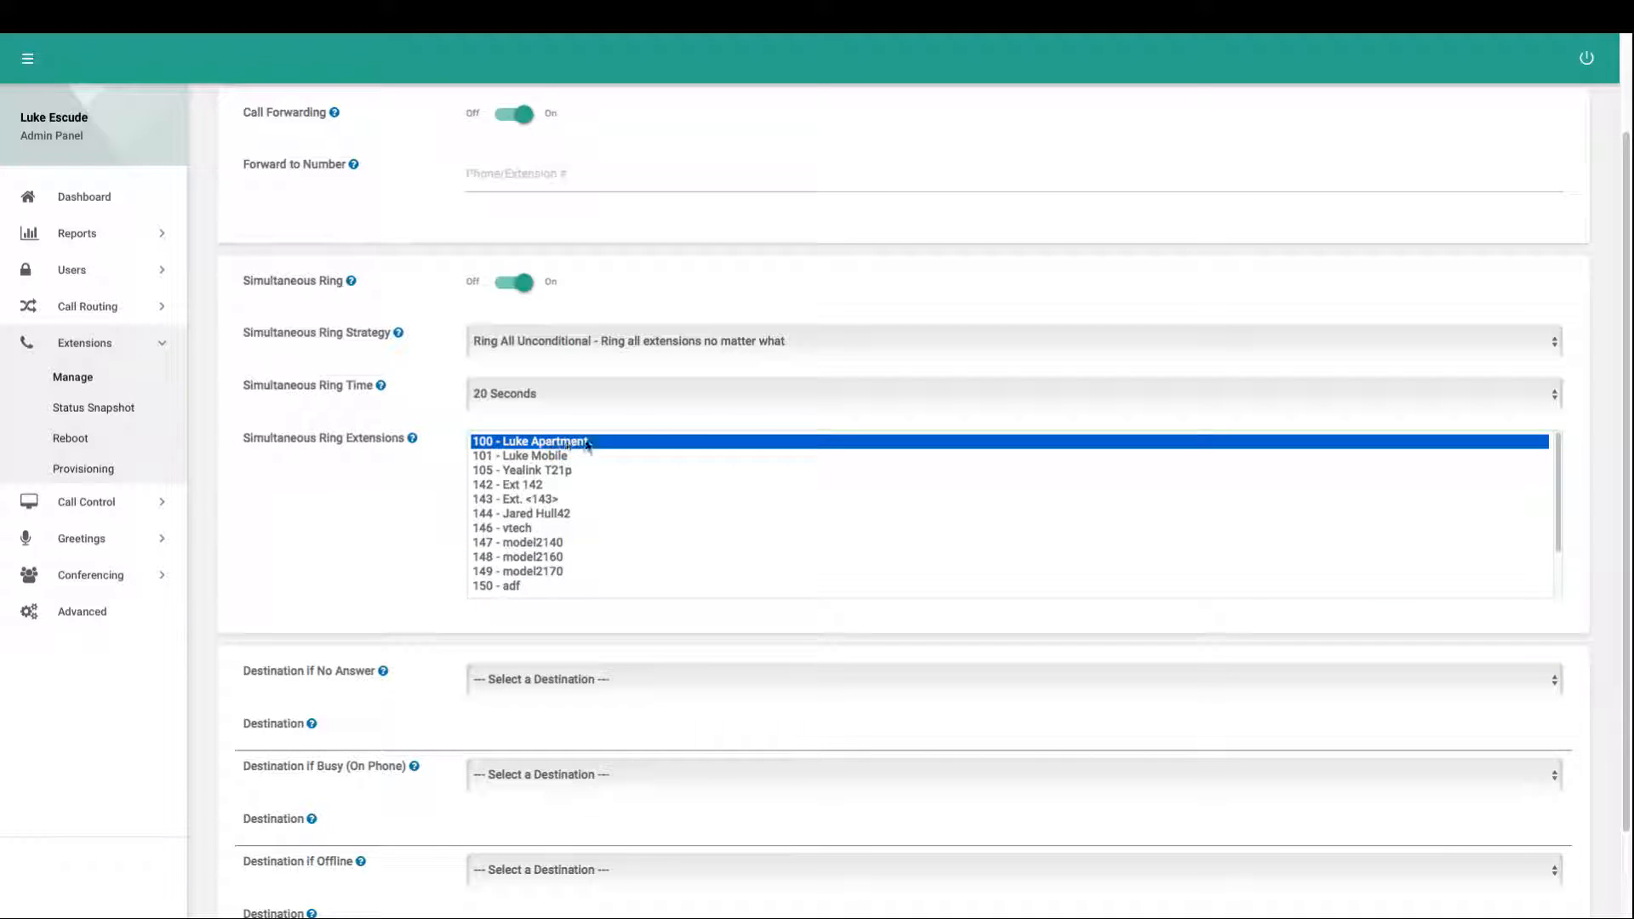
left_click(495, 458)
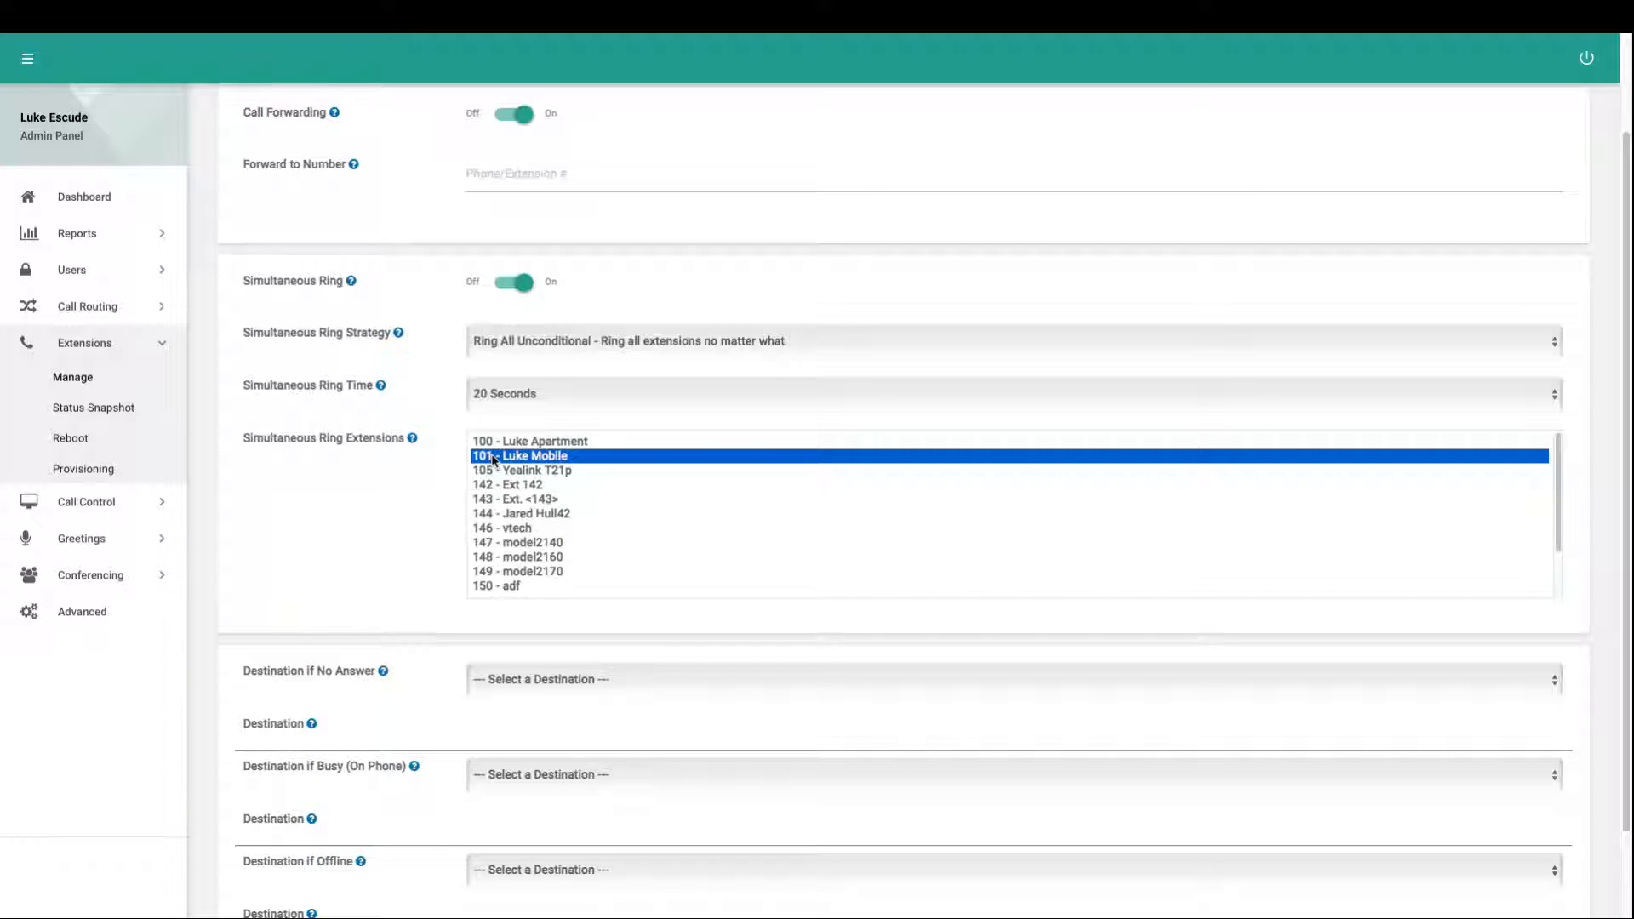
left_click(535, 447)
Step: Examine the Destination if No Answer setting and its available destination types without choosing one
scroll(401, 449, "down", 2)
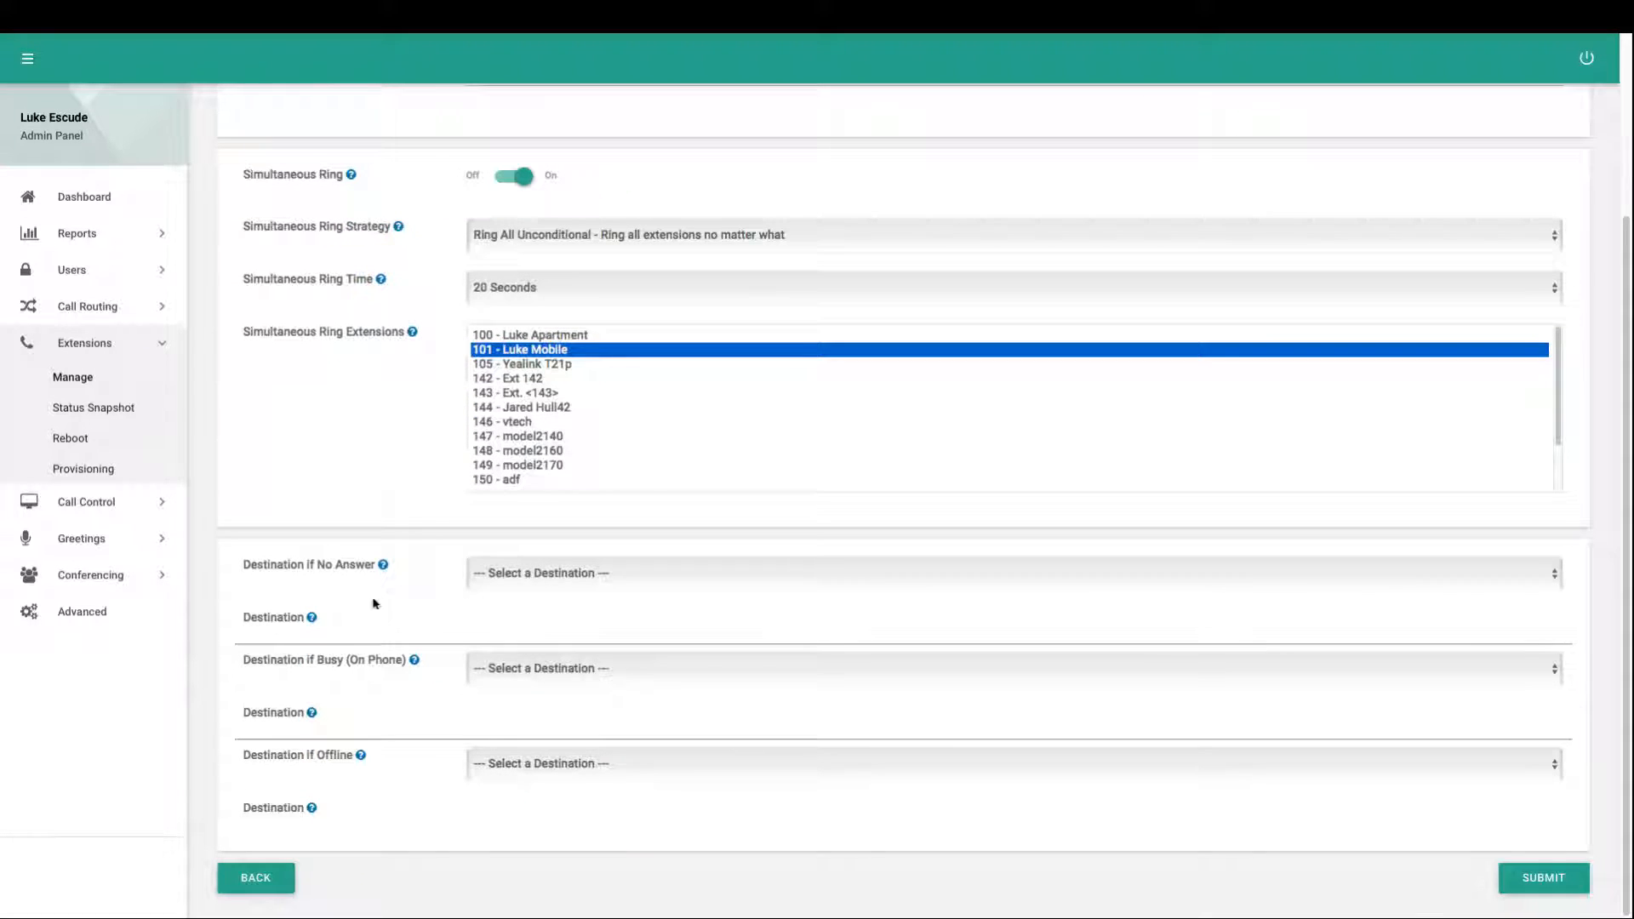
left_click(298, 607)
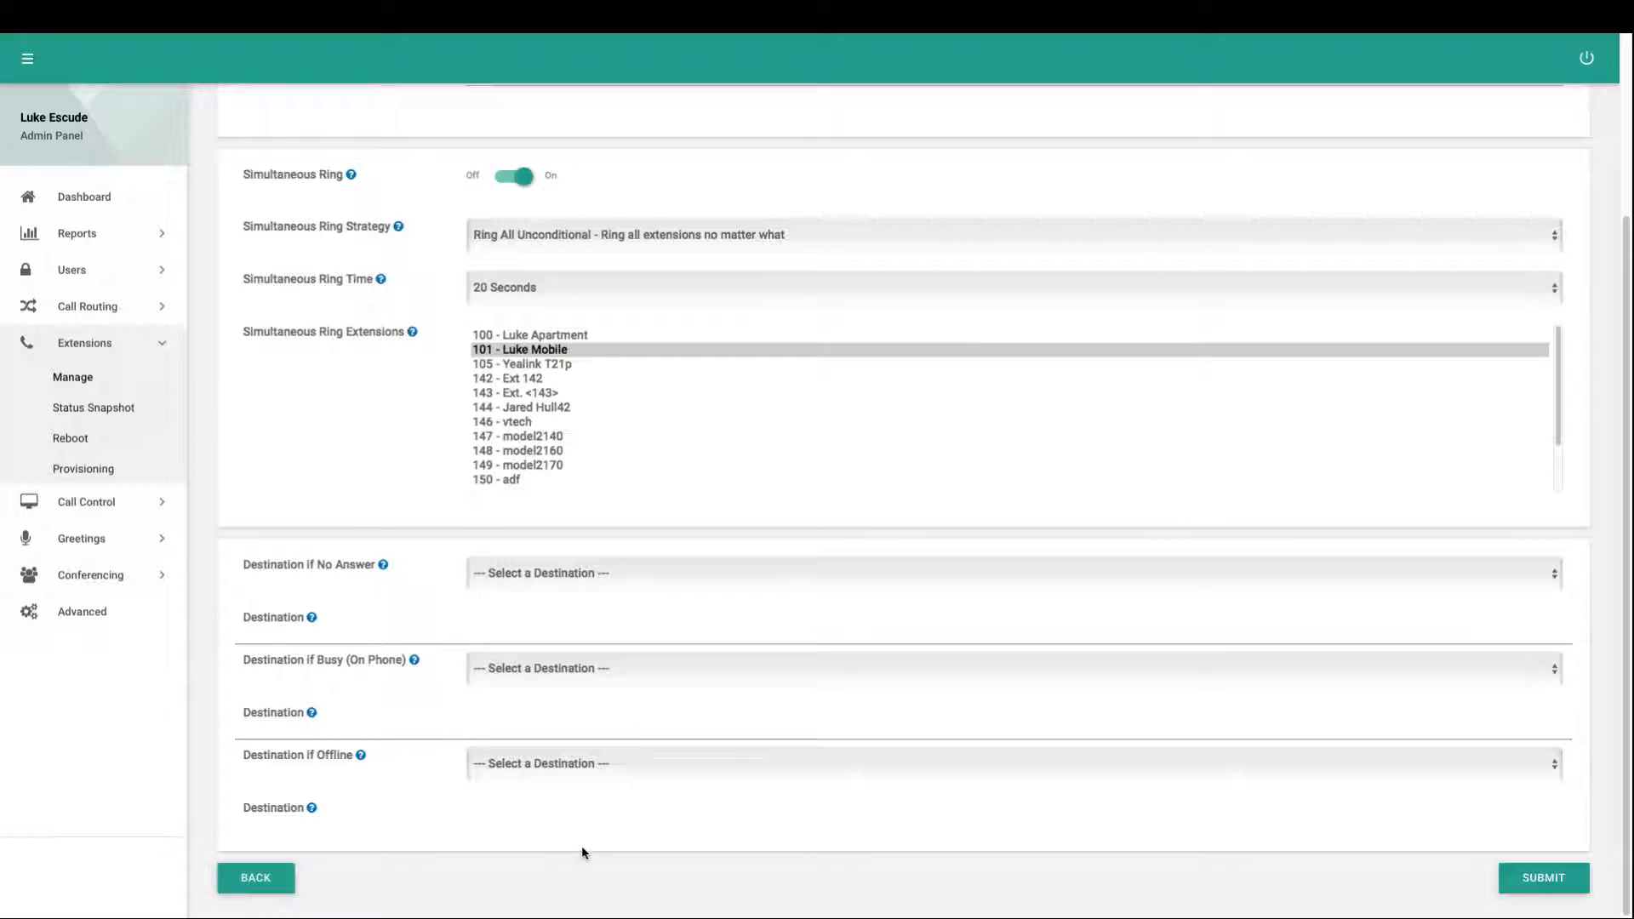
left_click_drag(259, 566, 299, 568)
left_click(332, 567)
left_click(498, 579)
left_click(509, 575)
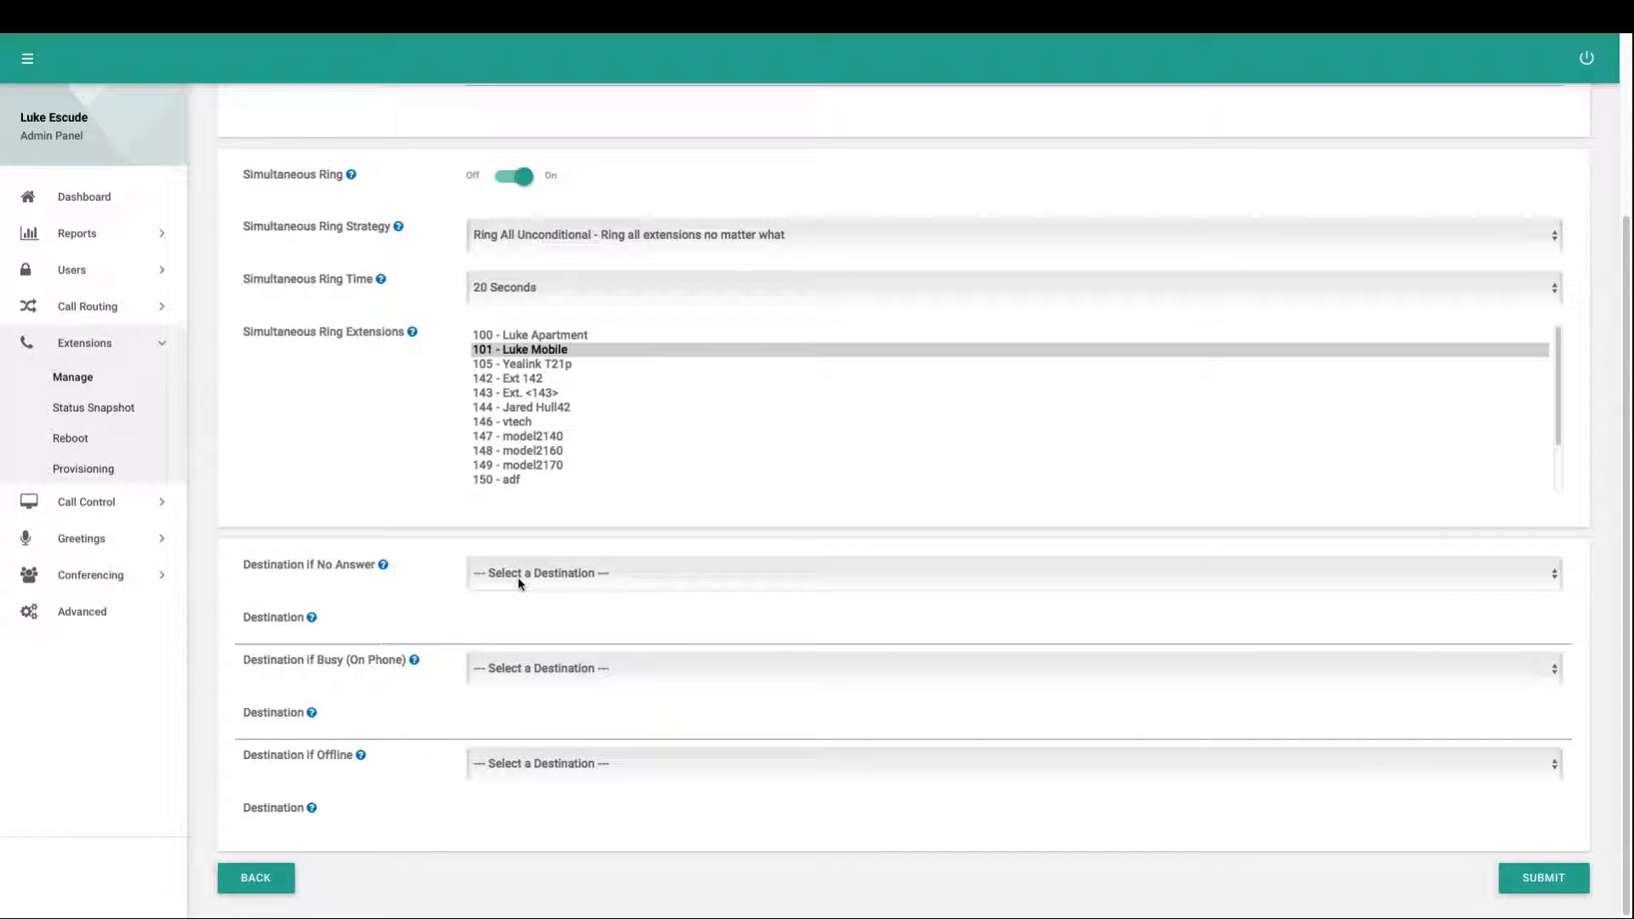
left_click(516, 579)
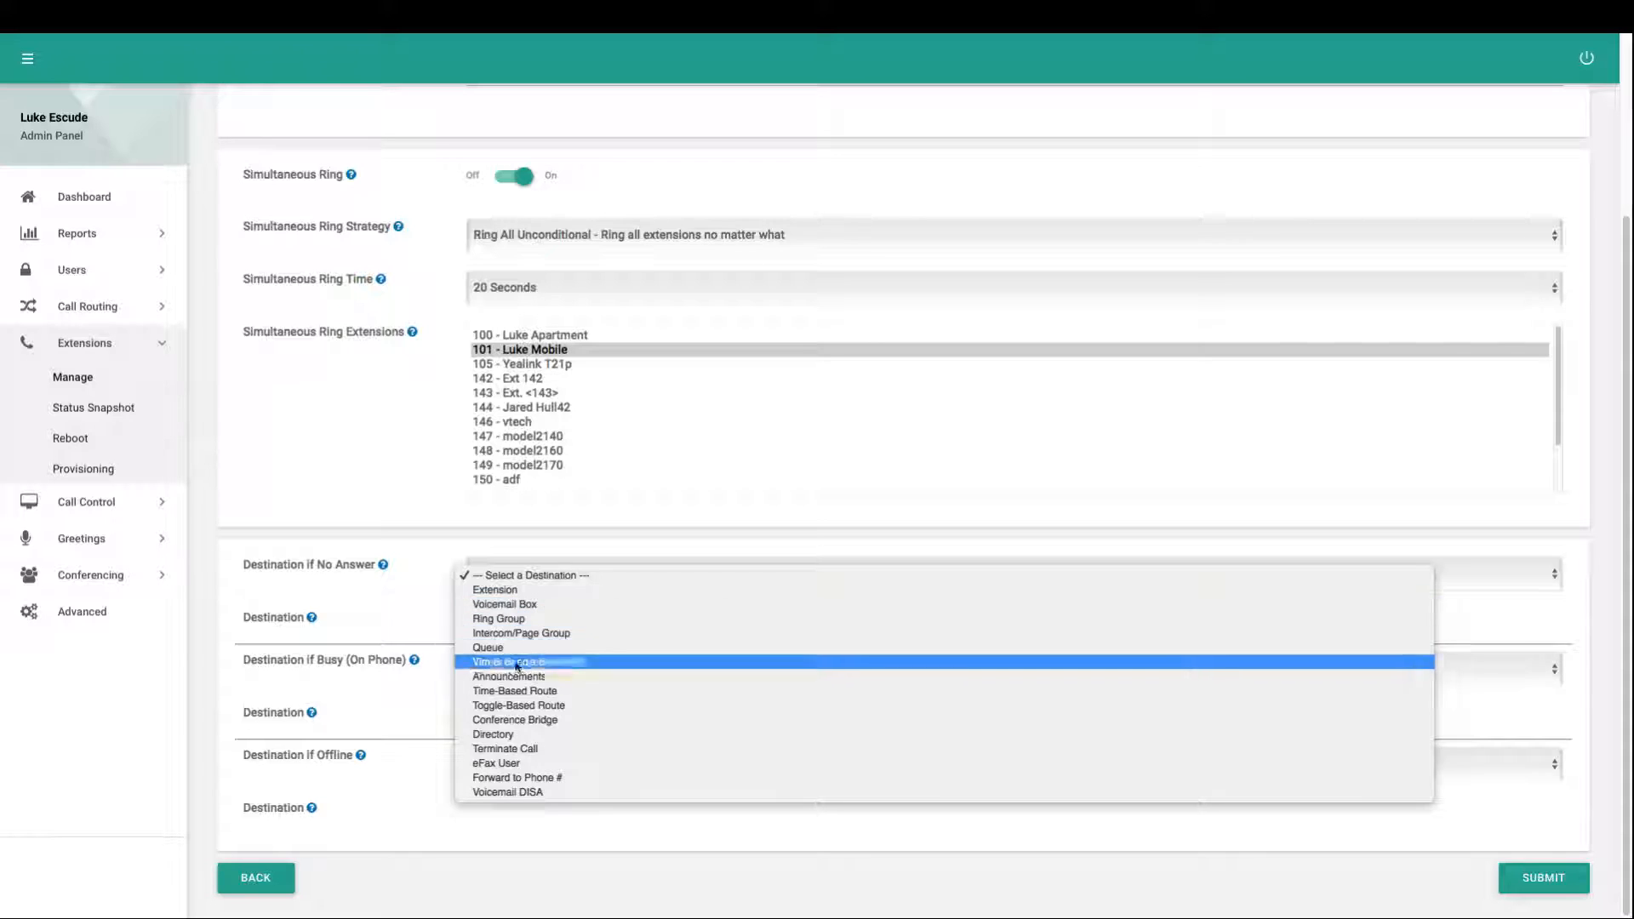
left_click(377, 630)
left_click_drag(317, 564, 371, 565)
left_click(385, 622)
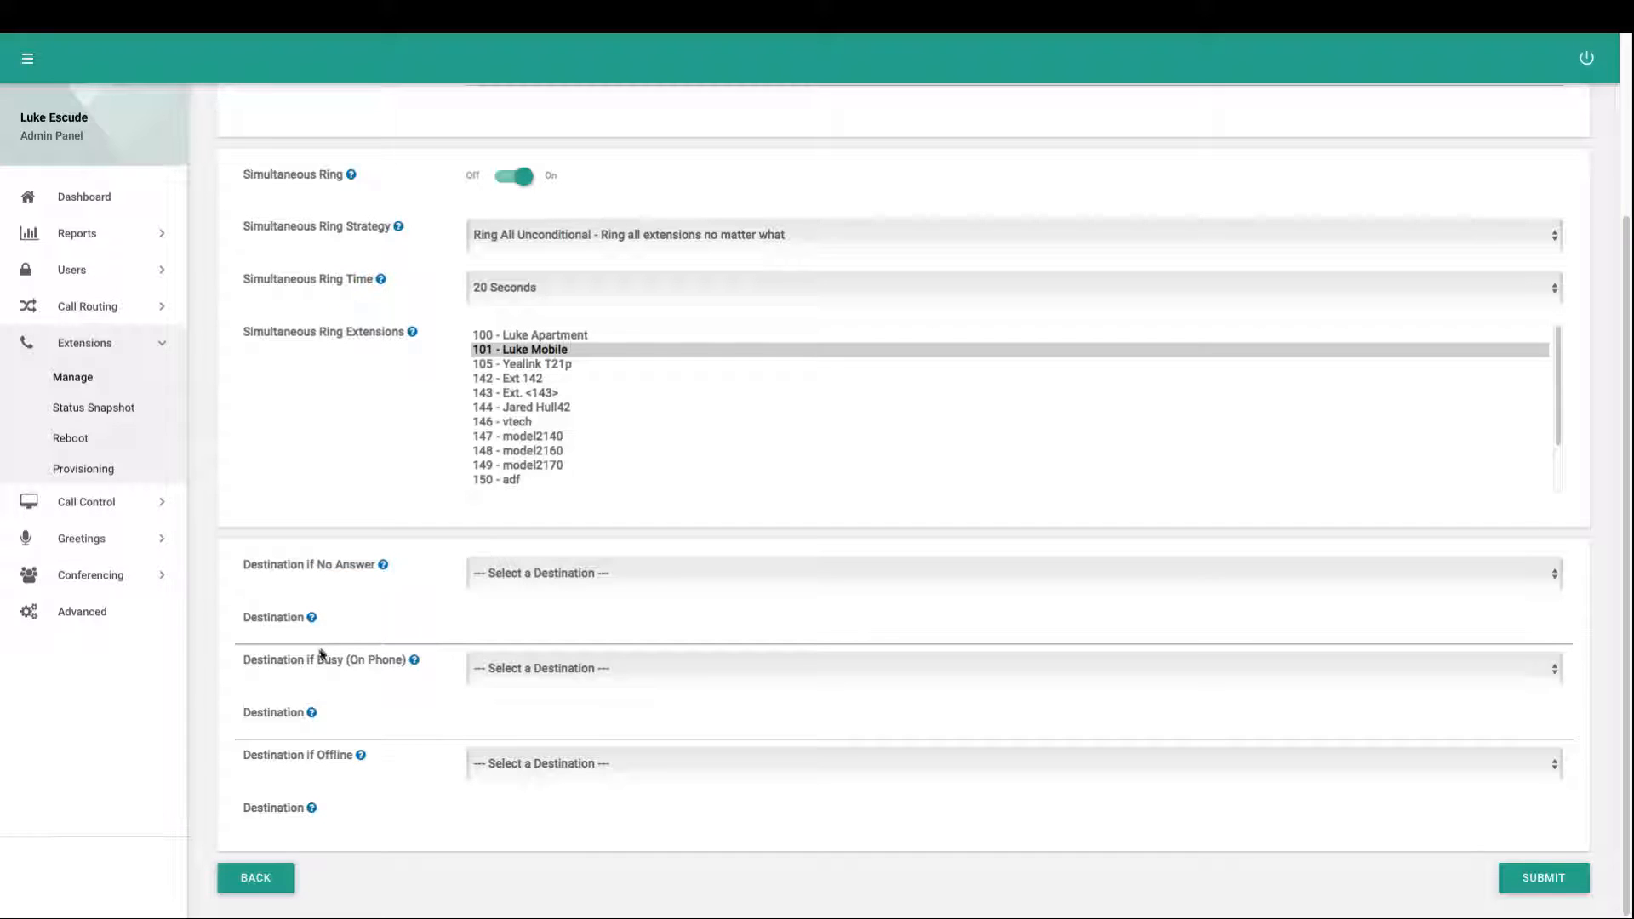
Step: Examine the destination types for Destination if Busy (On Phone) and review the Destination if Offline setting
left_click_drag(241, 661, 395, 662)
left_click(397, 662)
left_click(498, 671)
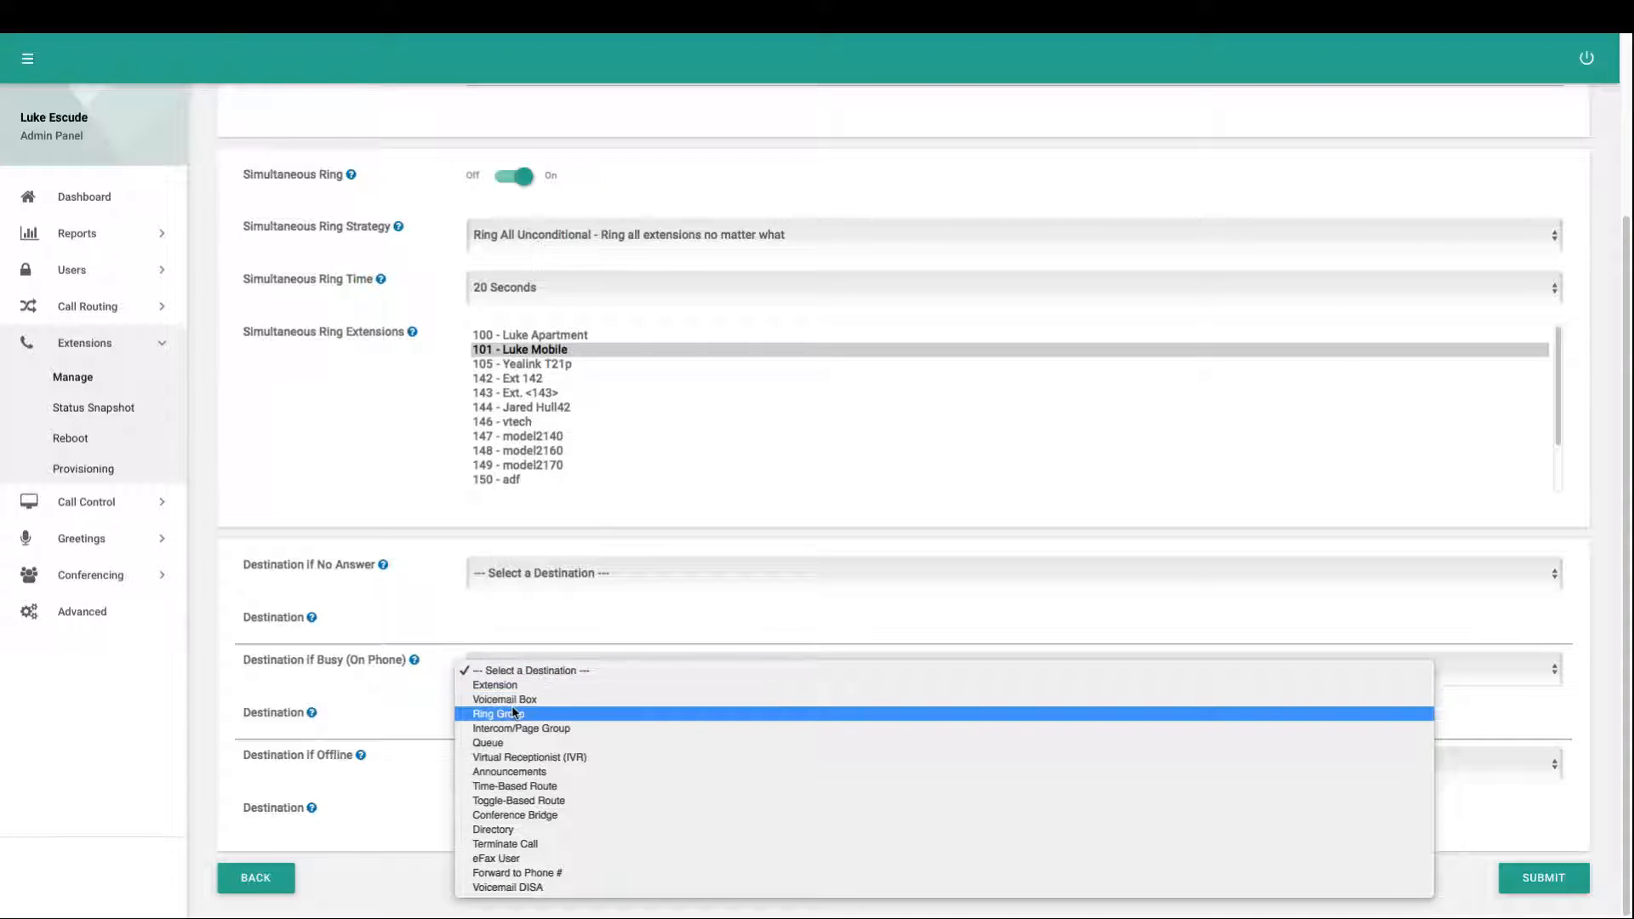
left_click(407, 730)
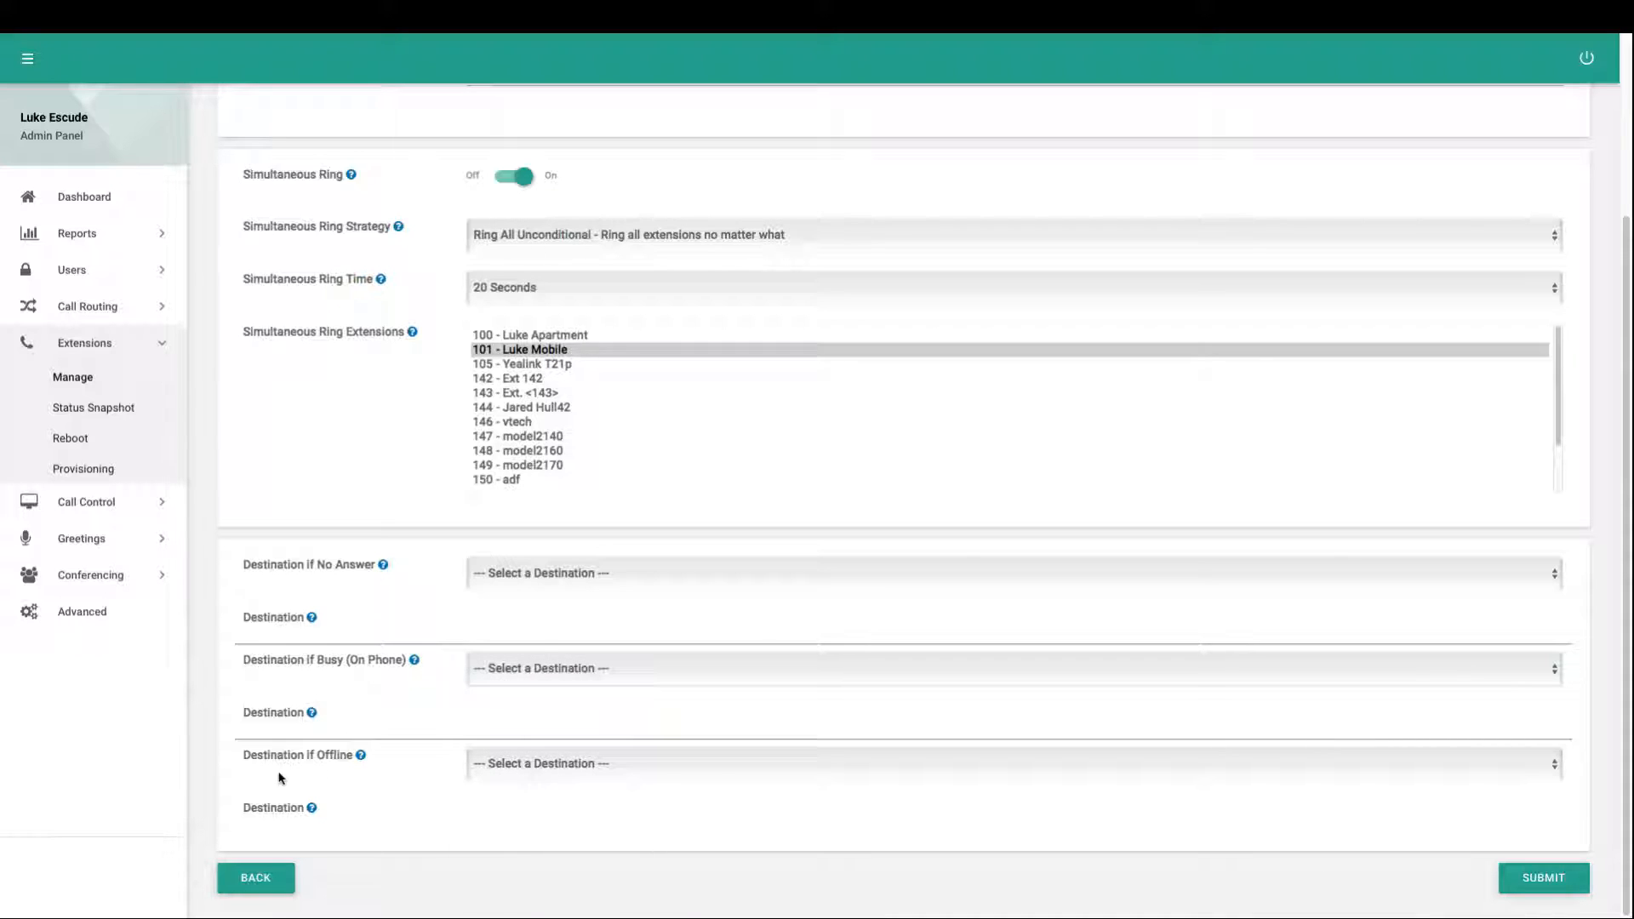
left_click_drag(241, 755, 353, 756)
left_click(394, 762)
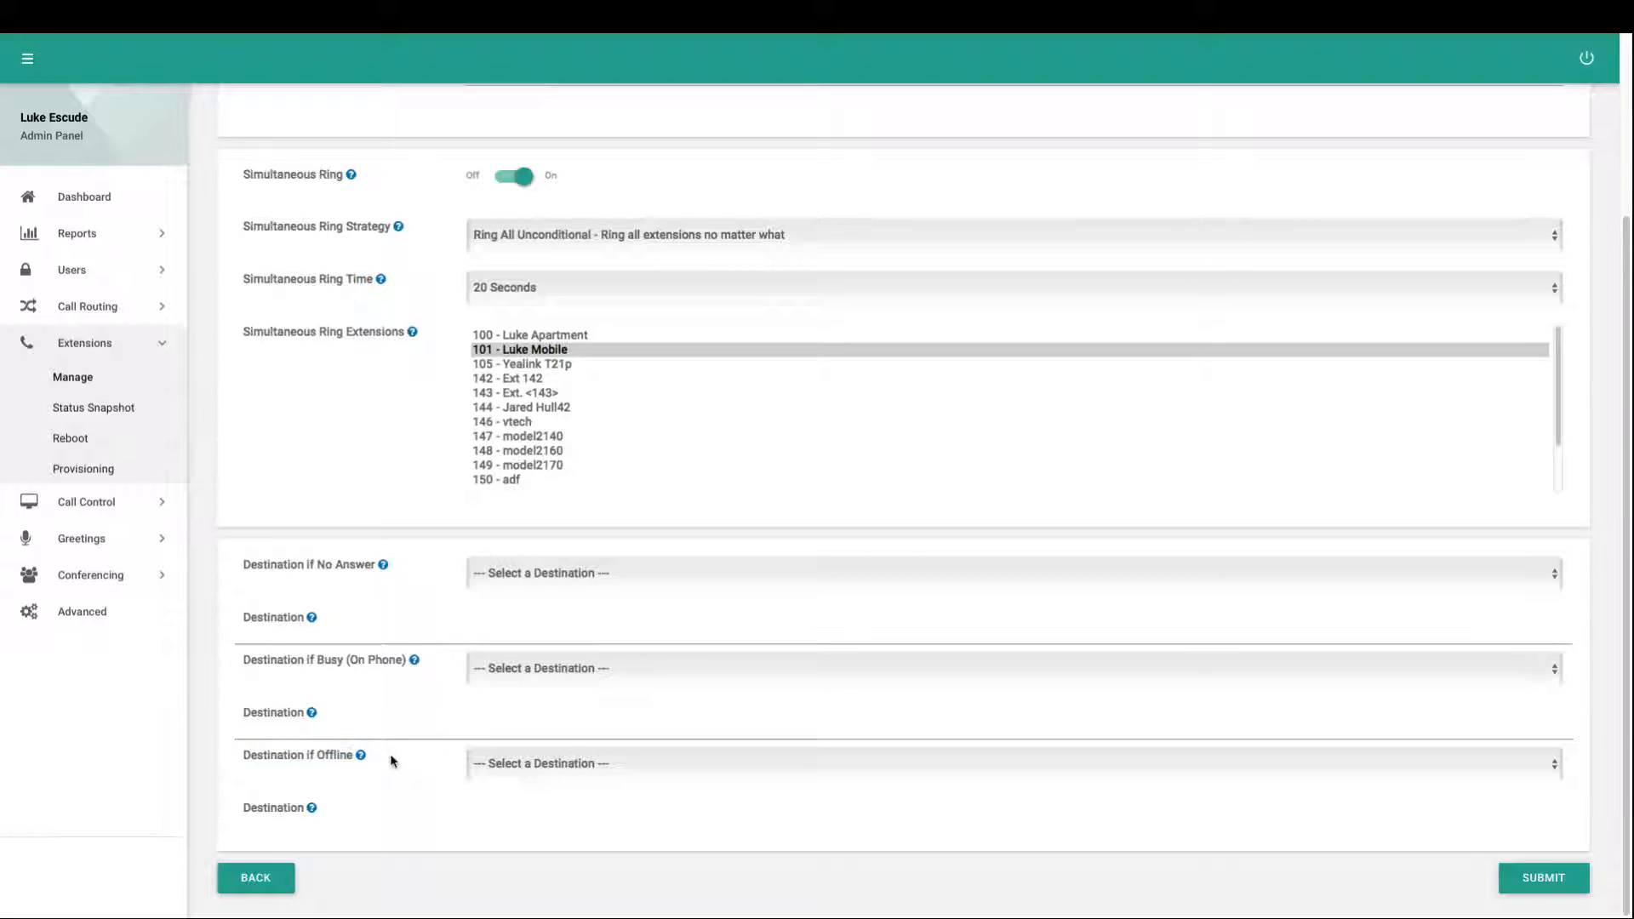
Step: Set the Destination if Offline to Forward to Phone # and activate its phone number field without entering a number
left_click_drag(353, 756, 303, 754)
left_click(313, 753)
left_click(480, 765)
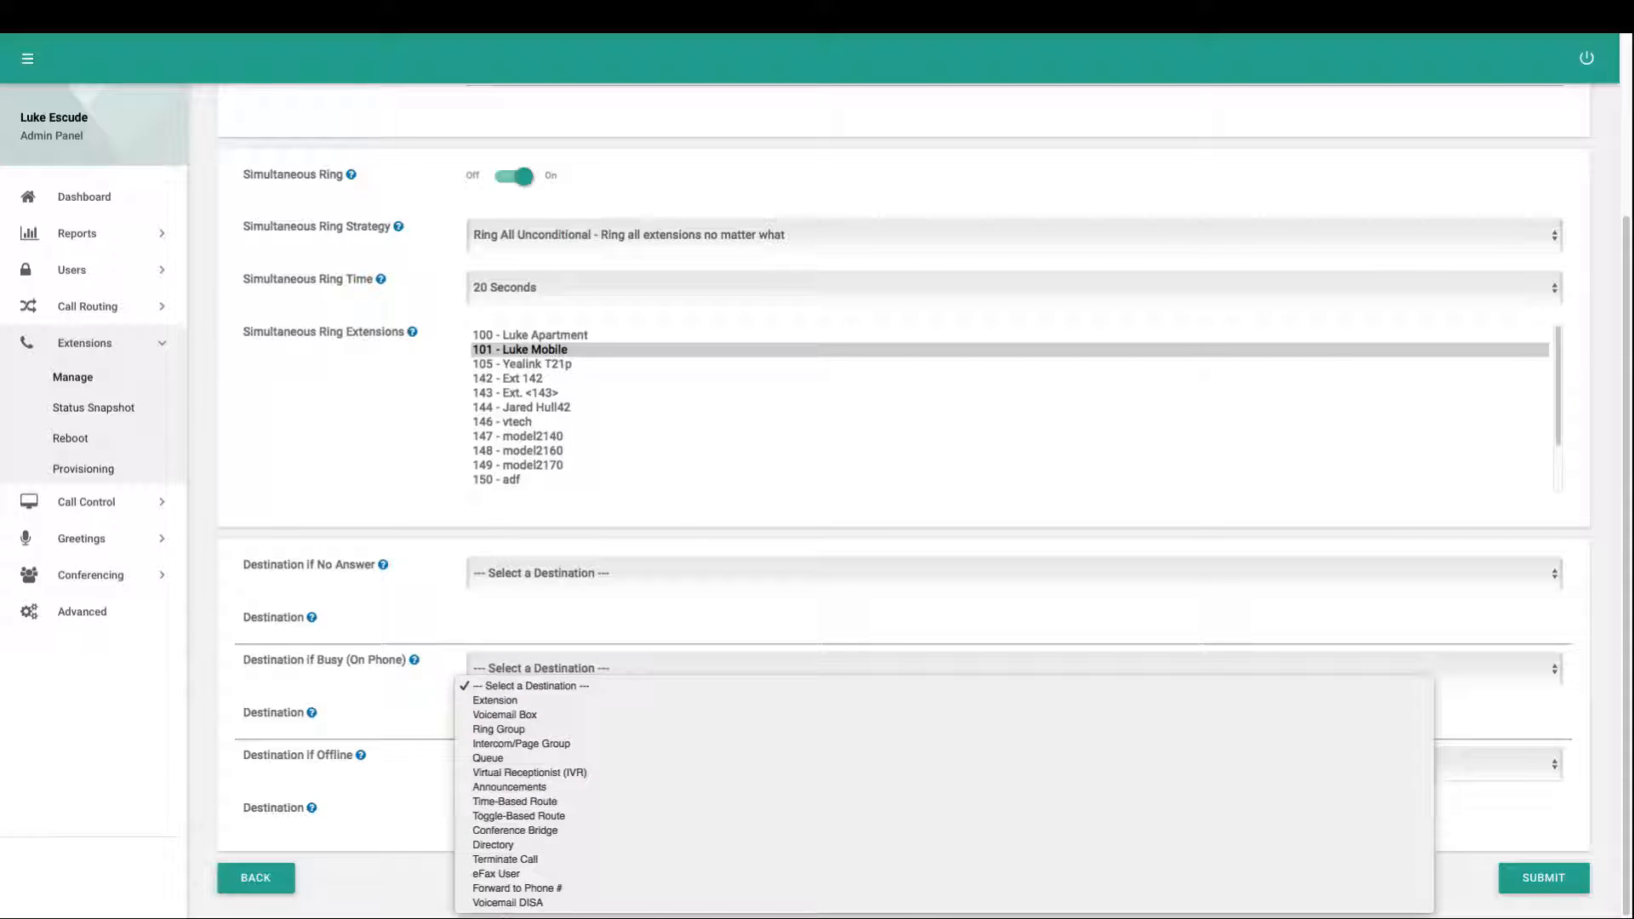
left_click(518, 888)
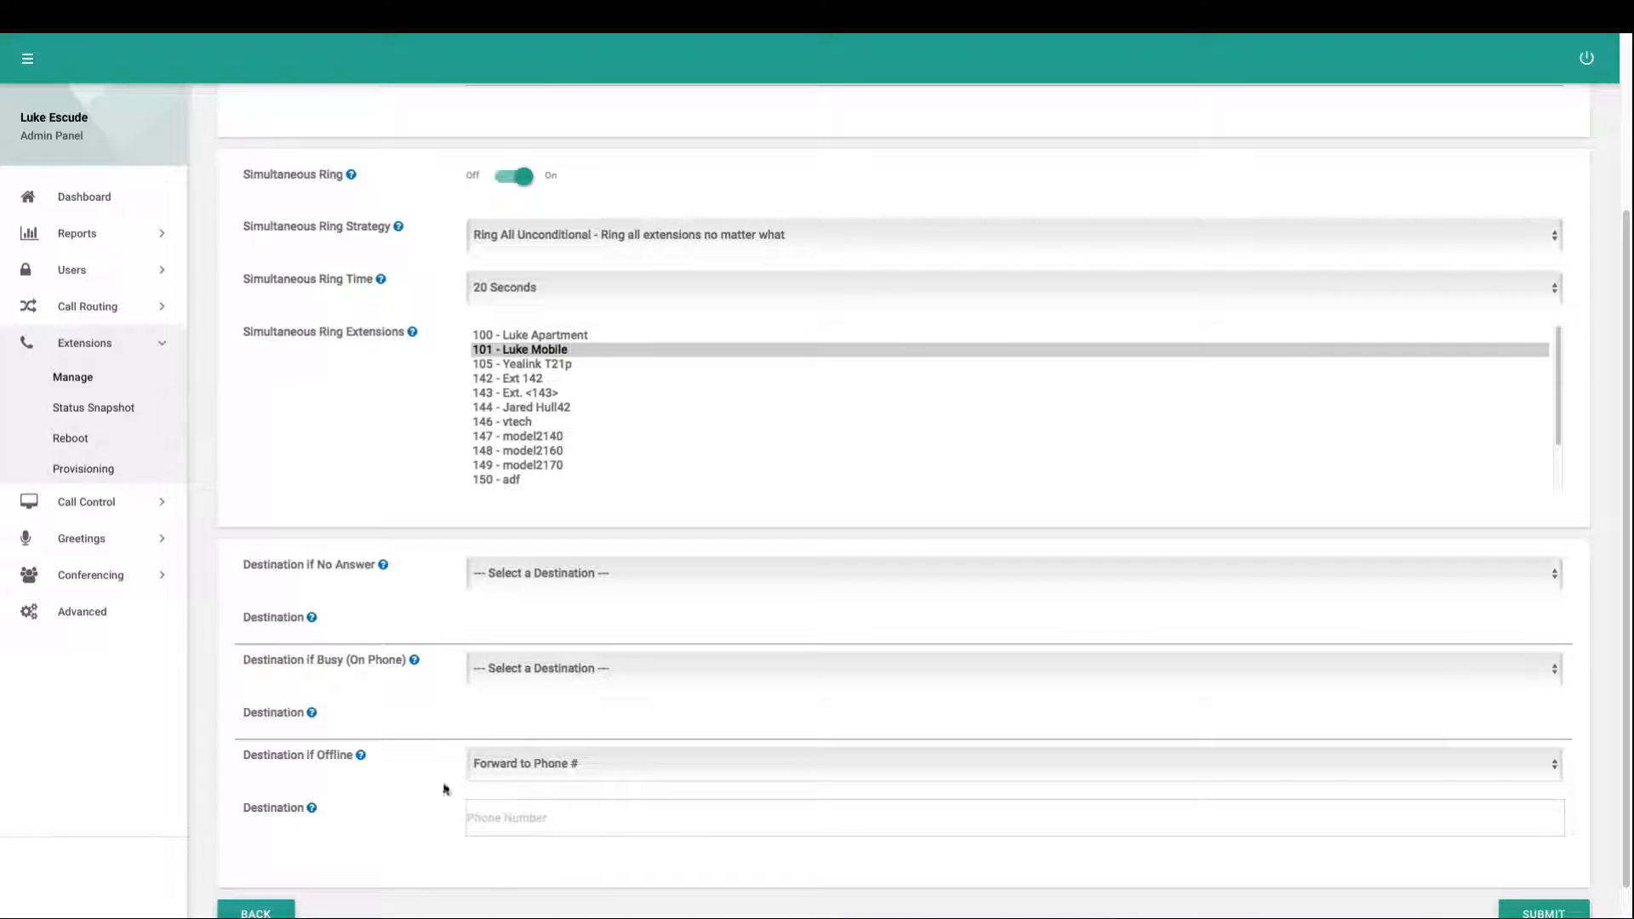
left_click_drag(353, 755, 249, 756)
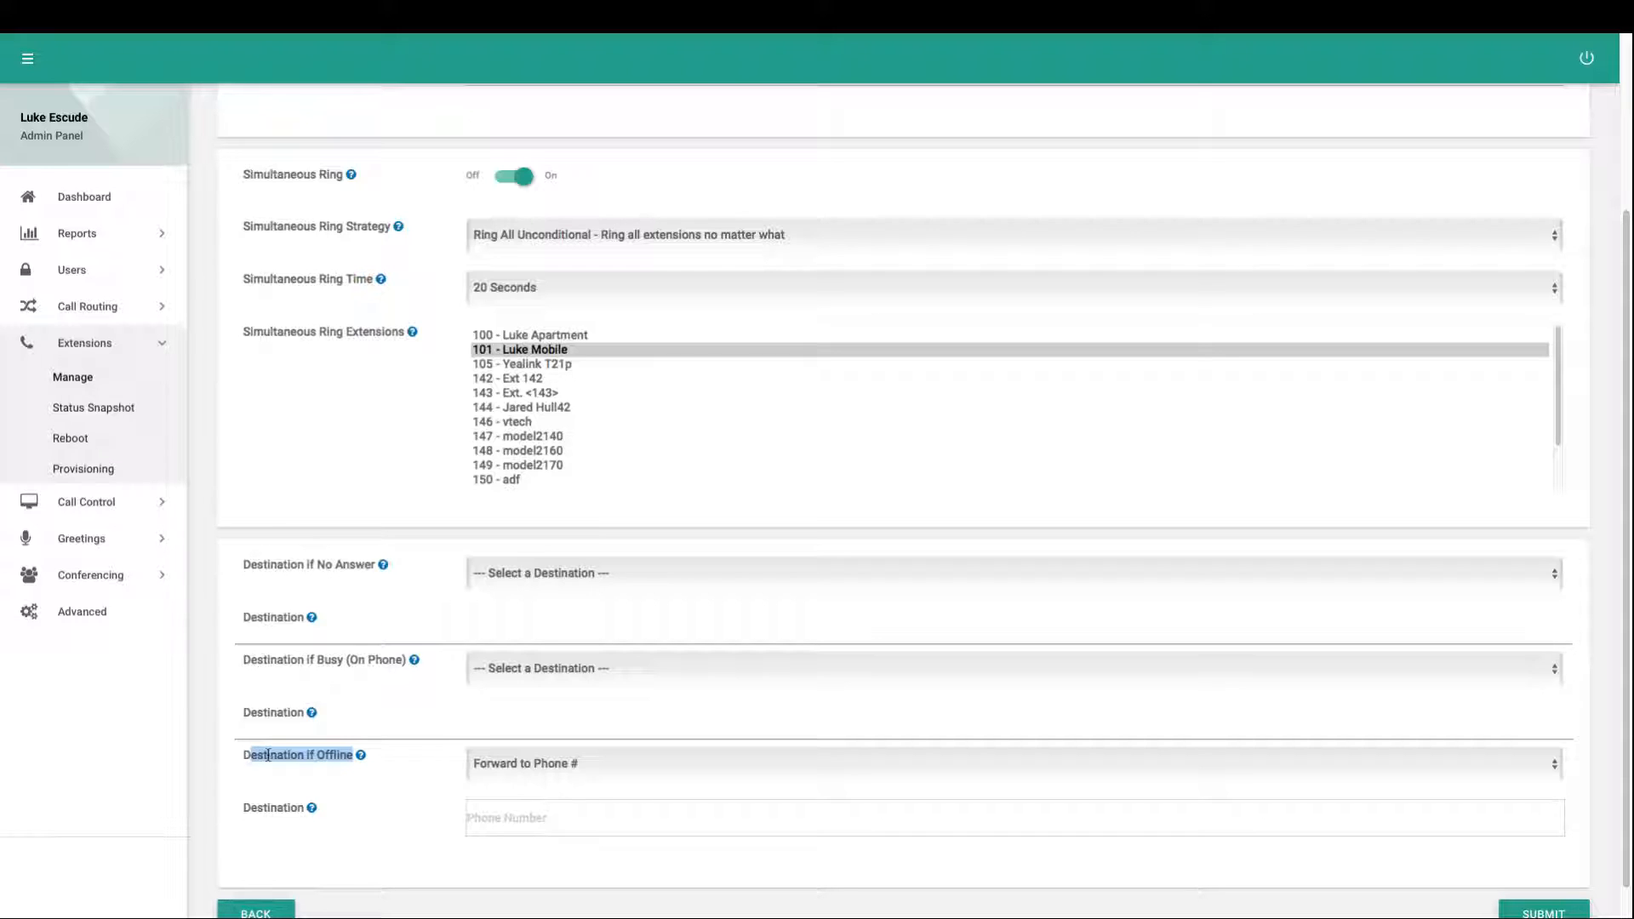
left_click(269, 756)
left_click(491, 827)
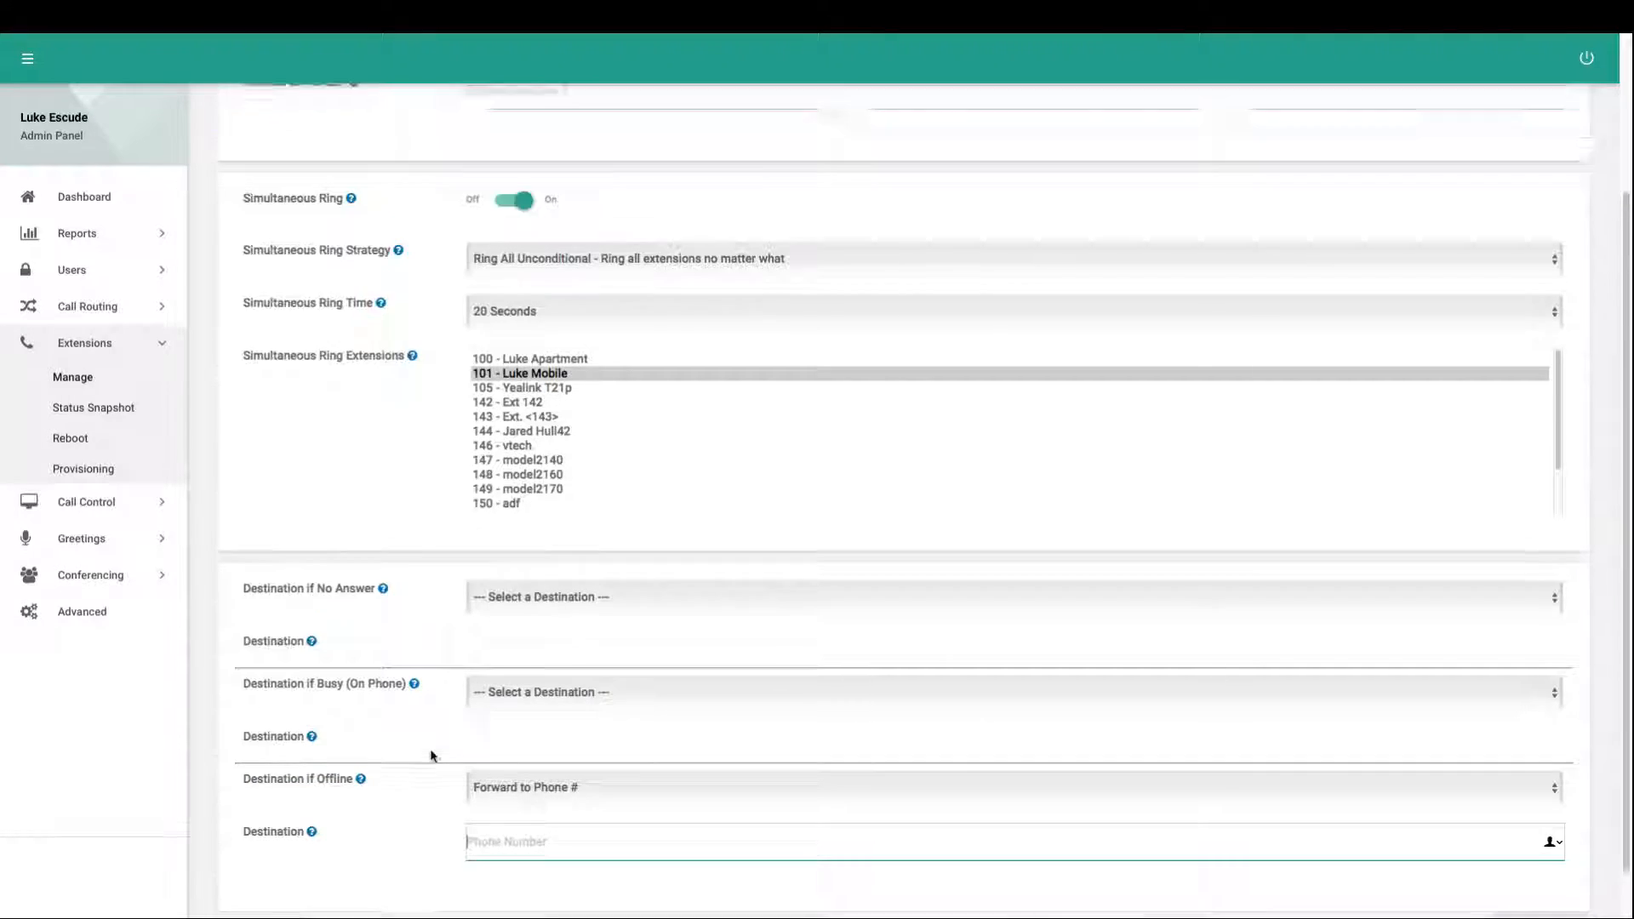
Step: Open the extension's advanced settings and review the Monitor Latency option and its help text
scroll(417, 730, "up", 3)
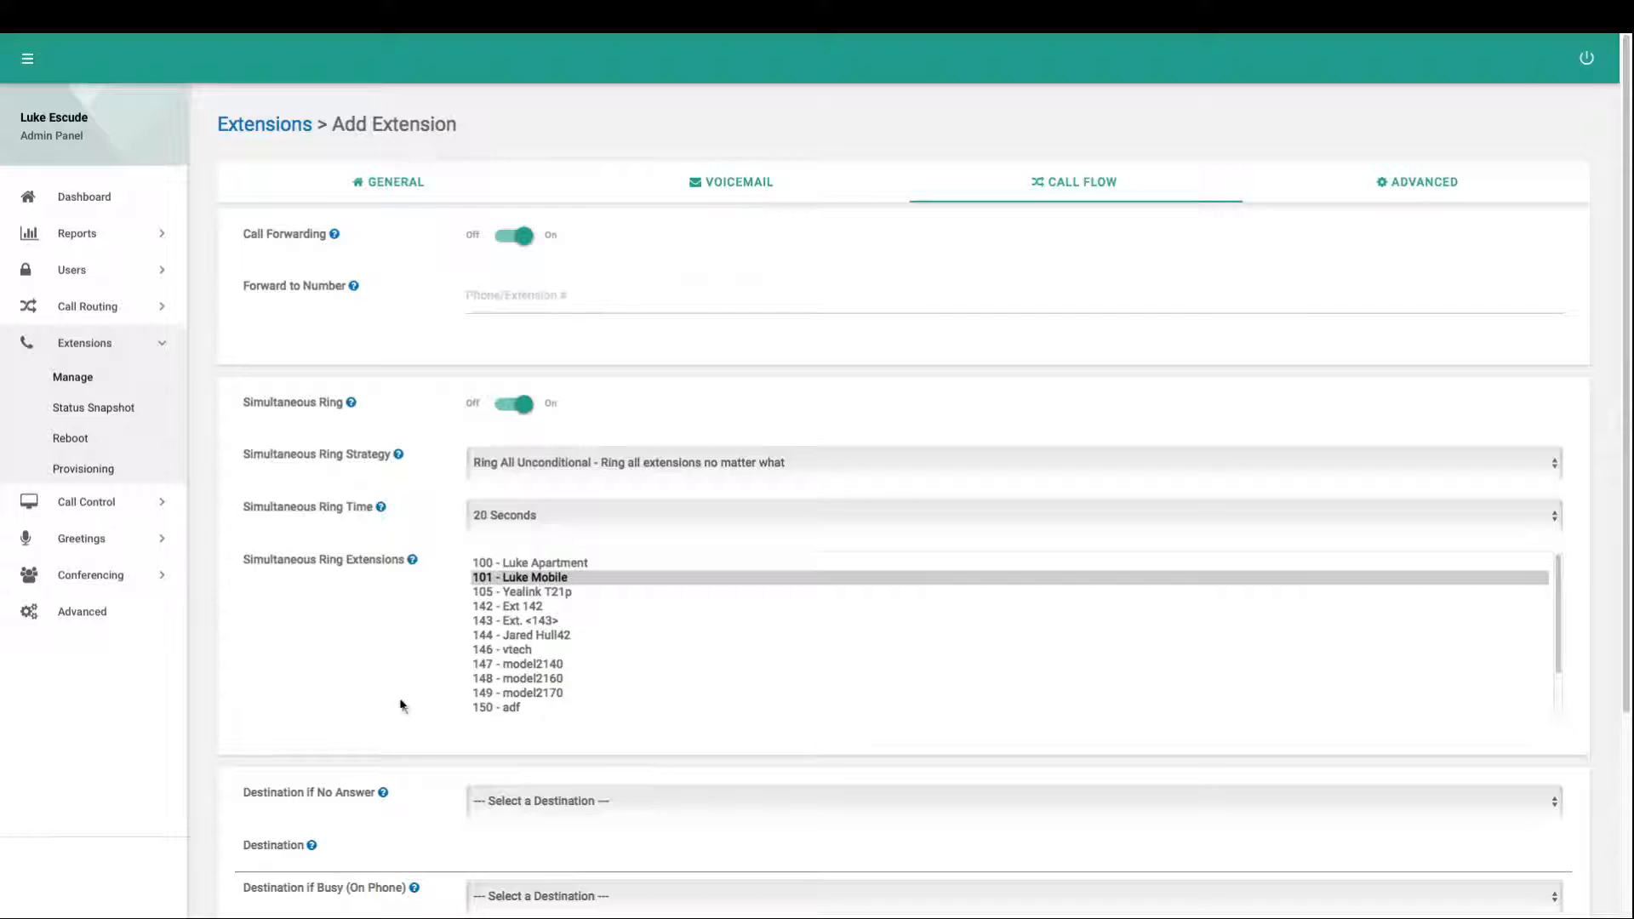
left_click(1364, 201)
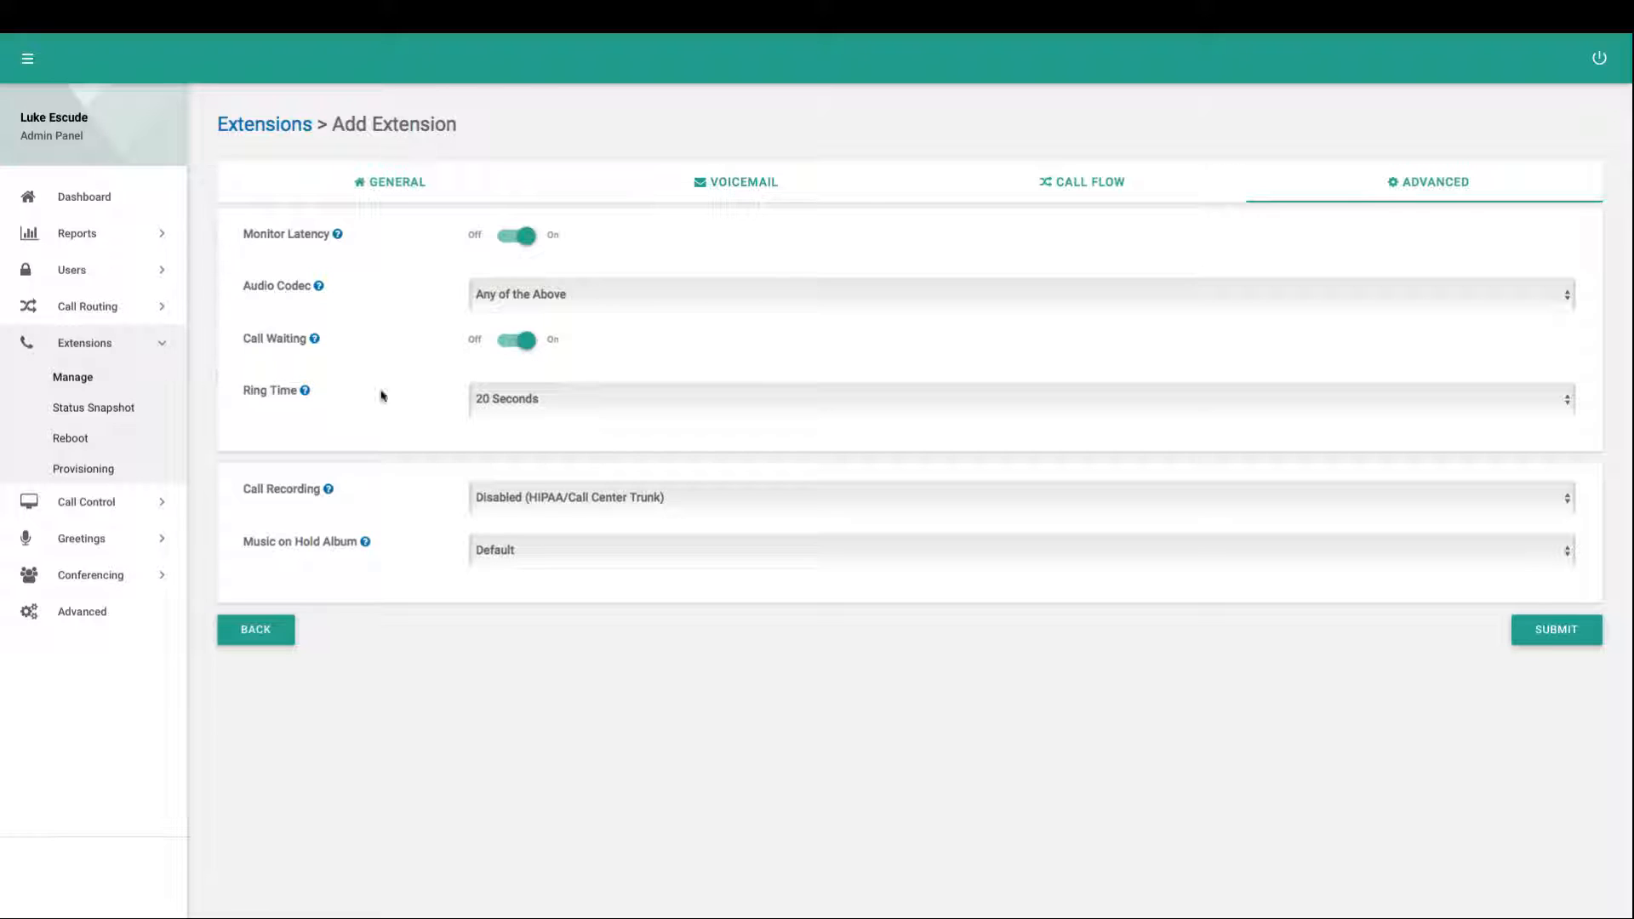
left_click_drag(253, 234, 299, 235)
left_click(299, 235)
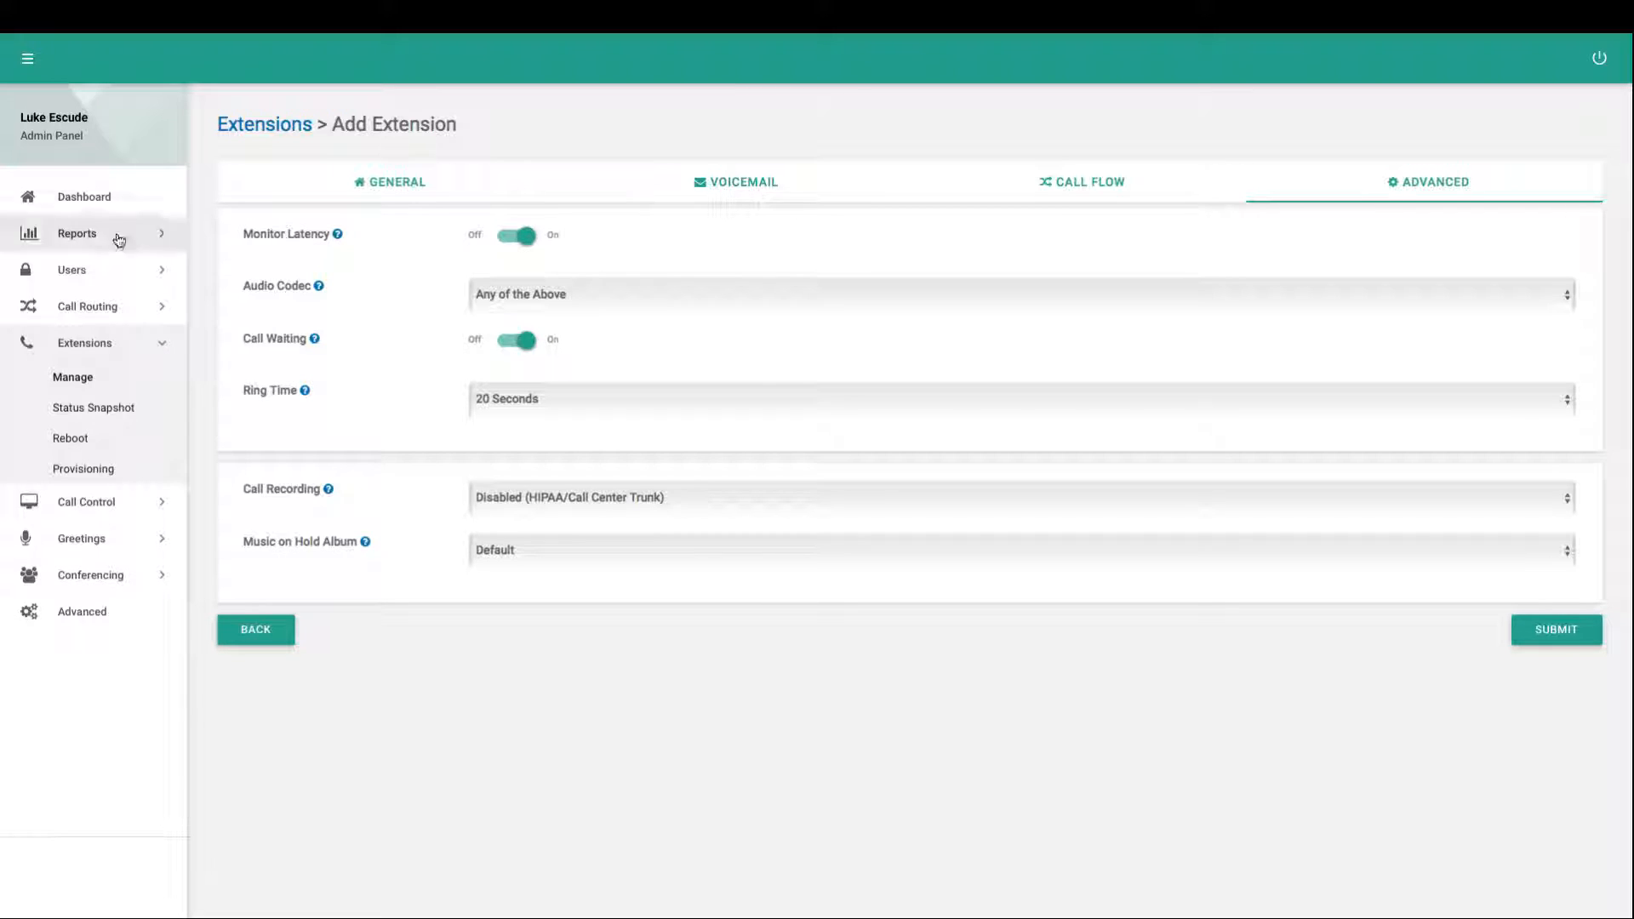
mouse_move(338, 238)
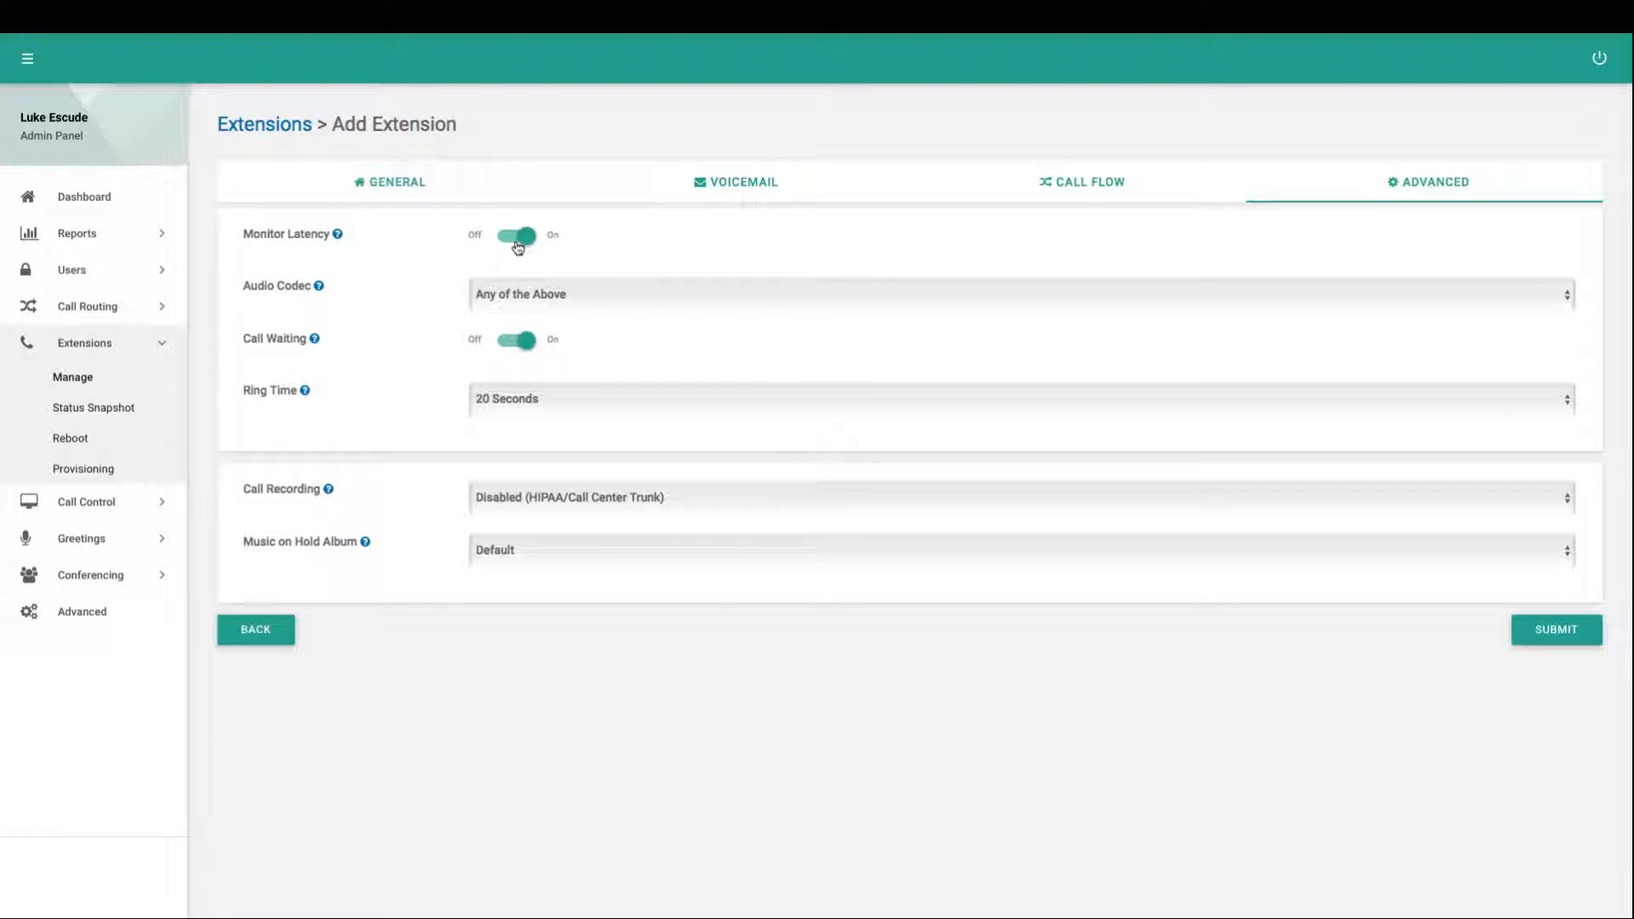
Step: Examine the available Audio Codec choices for the extension without changing the selection
left_click_drag(241, 287, 271, 286)
left_click(575, 293)
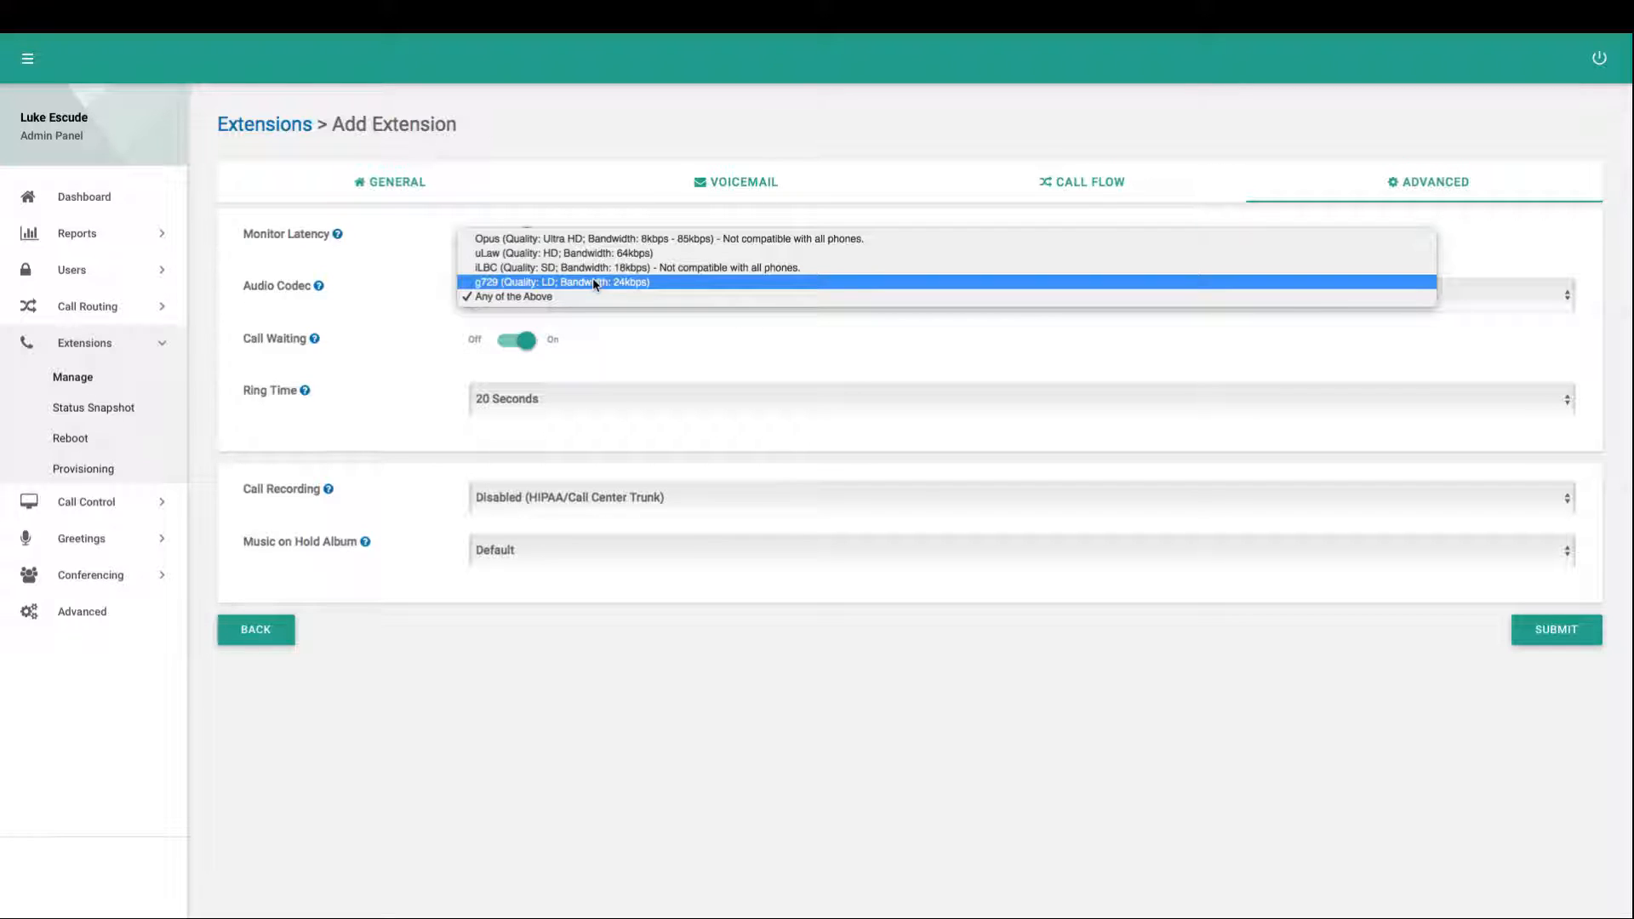
left_click(411, 323)
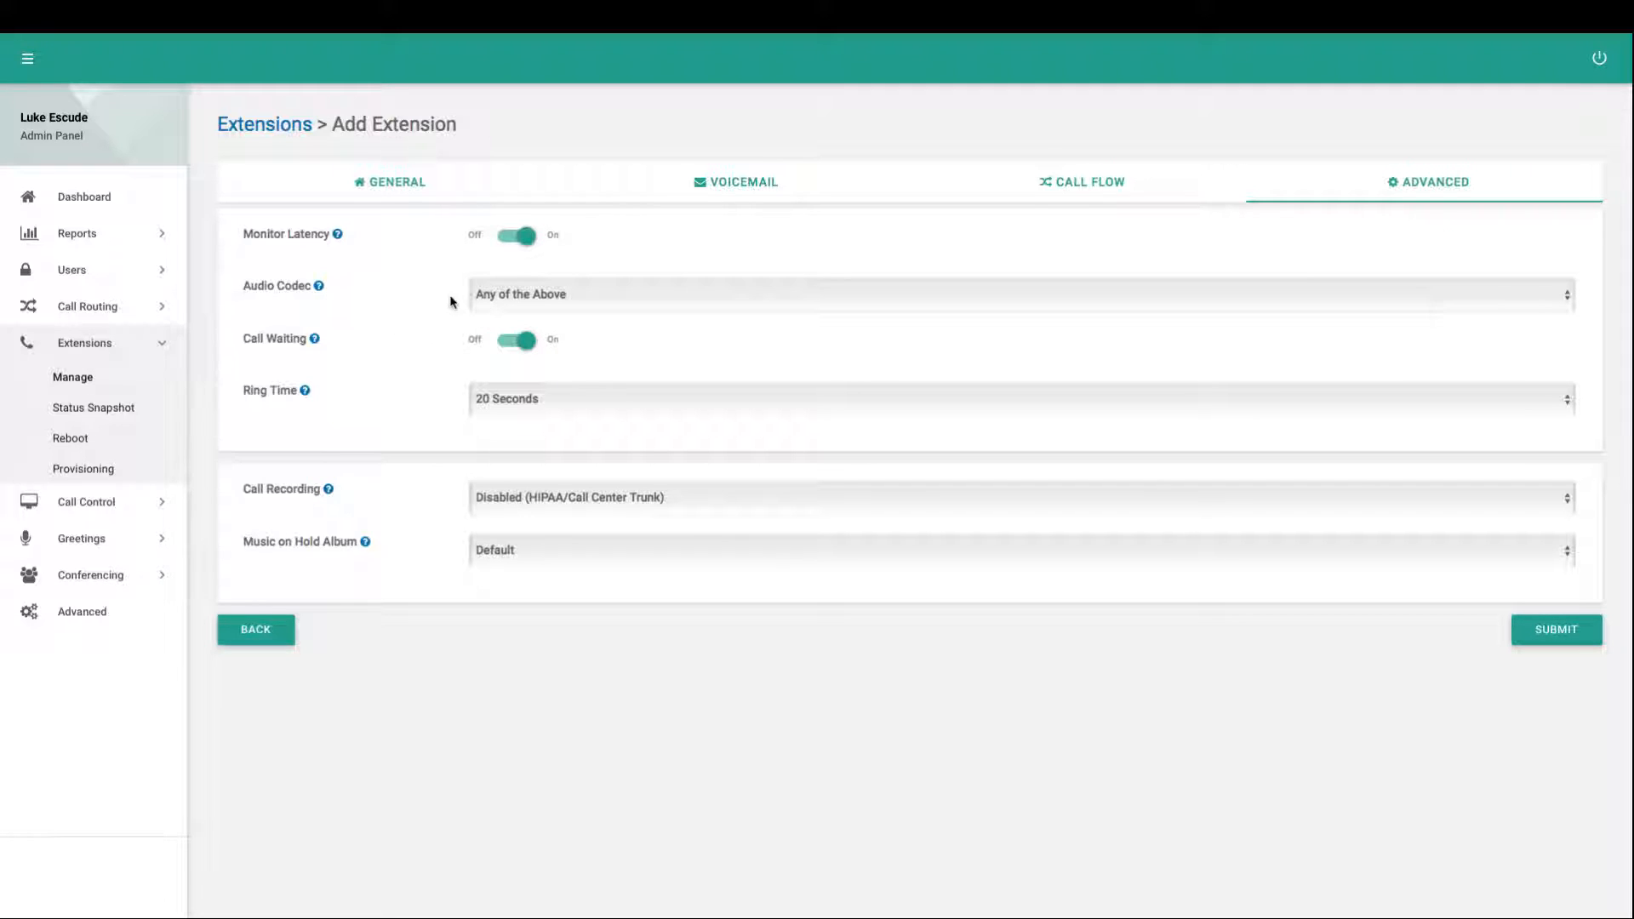
left_click(478, 300)
left_click(489, 299)
Step: Read the Call Waiting help text, and switch Call Waiting off and back on
mouse_move(314, 340)
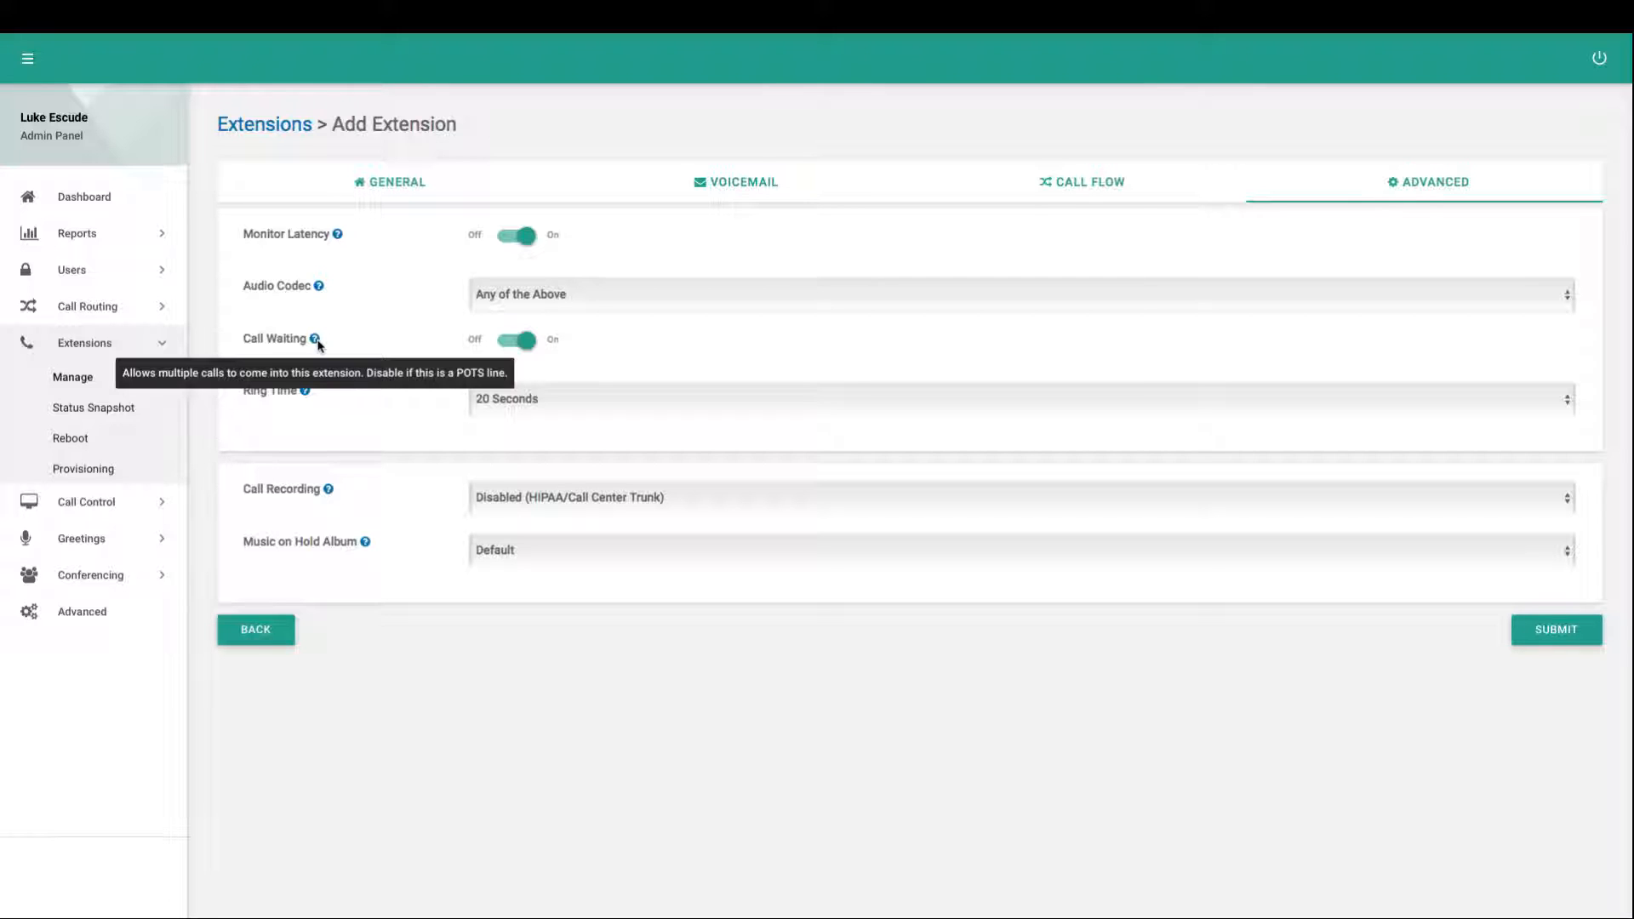
left_click(514, 343)
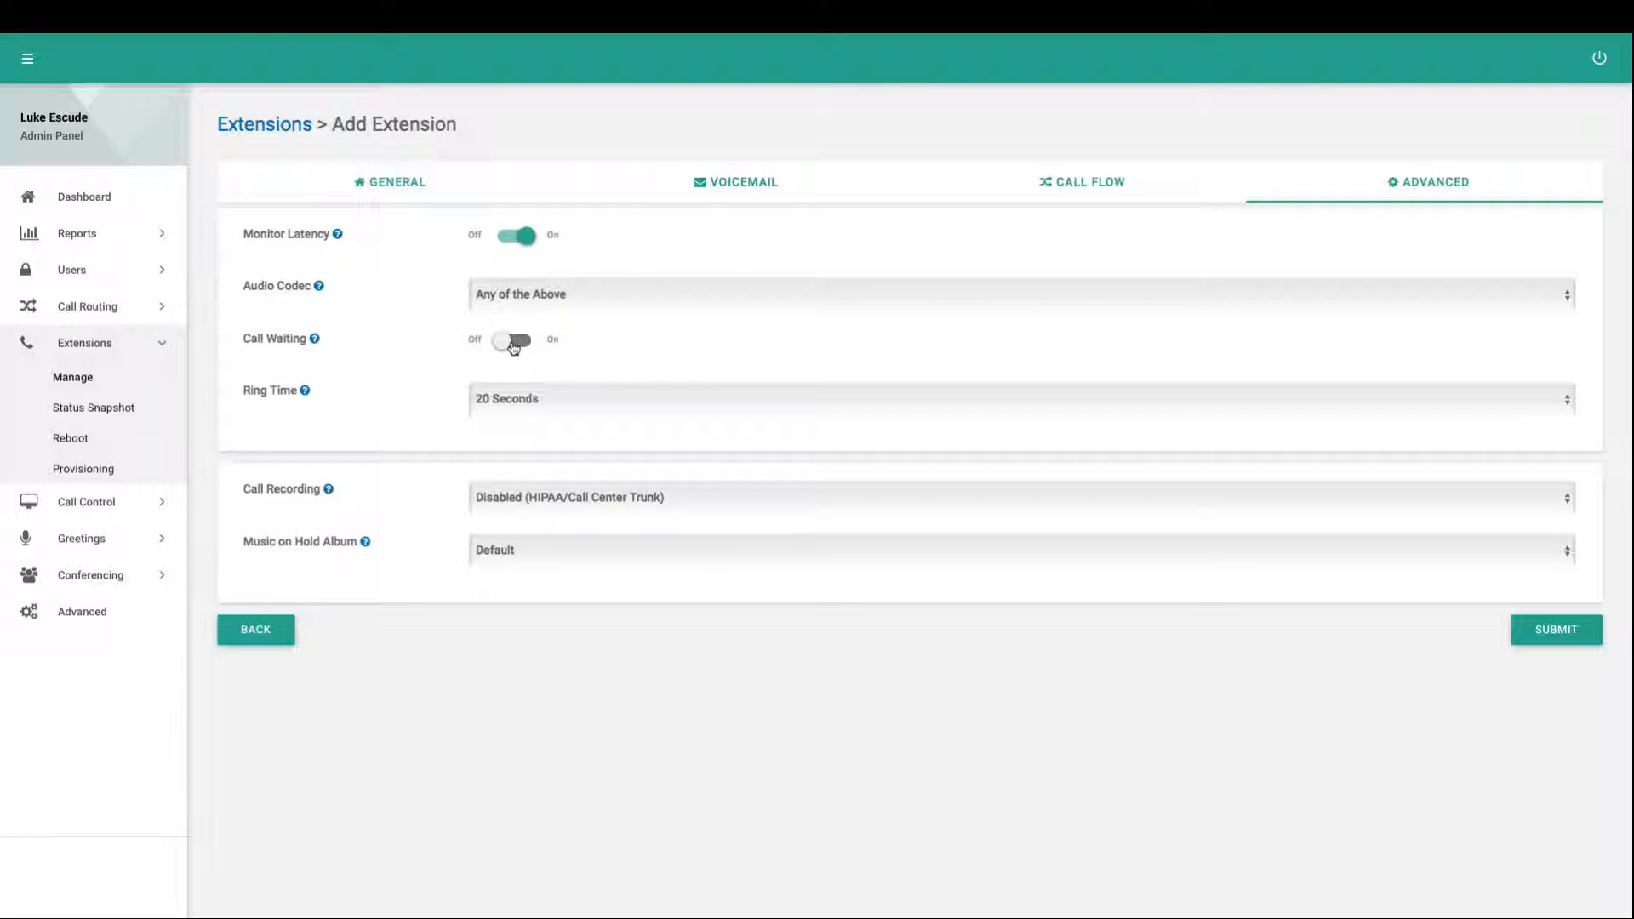
left_click(514, 343)
Step: Set the extension's Ring Time to 120 Seconds
left_click_drag(251, 390, 303, 394)
left_click(362, 404)
left_click(513, 405)
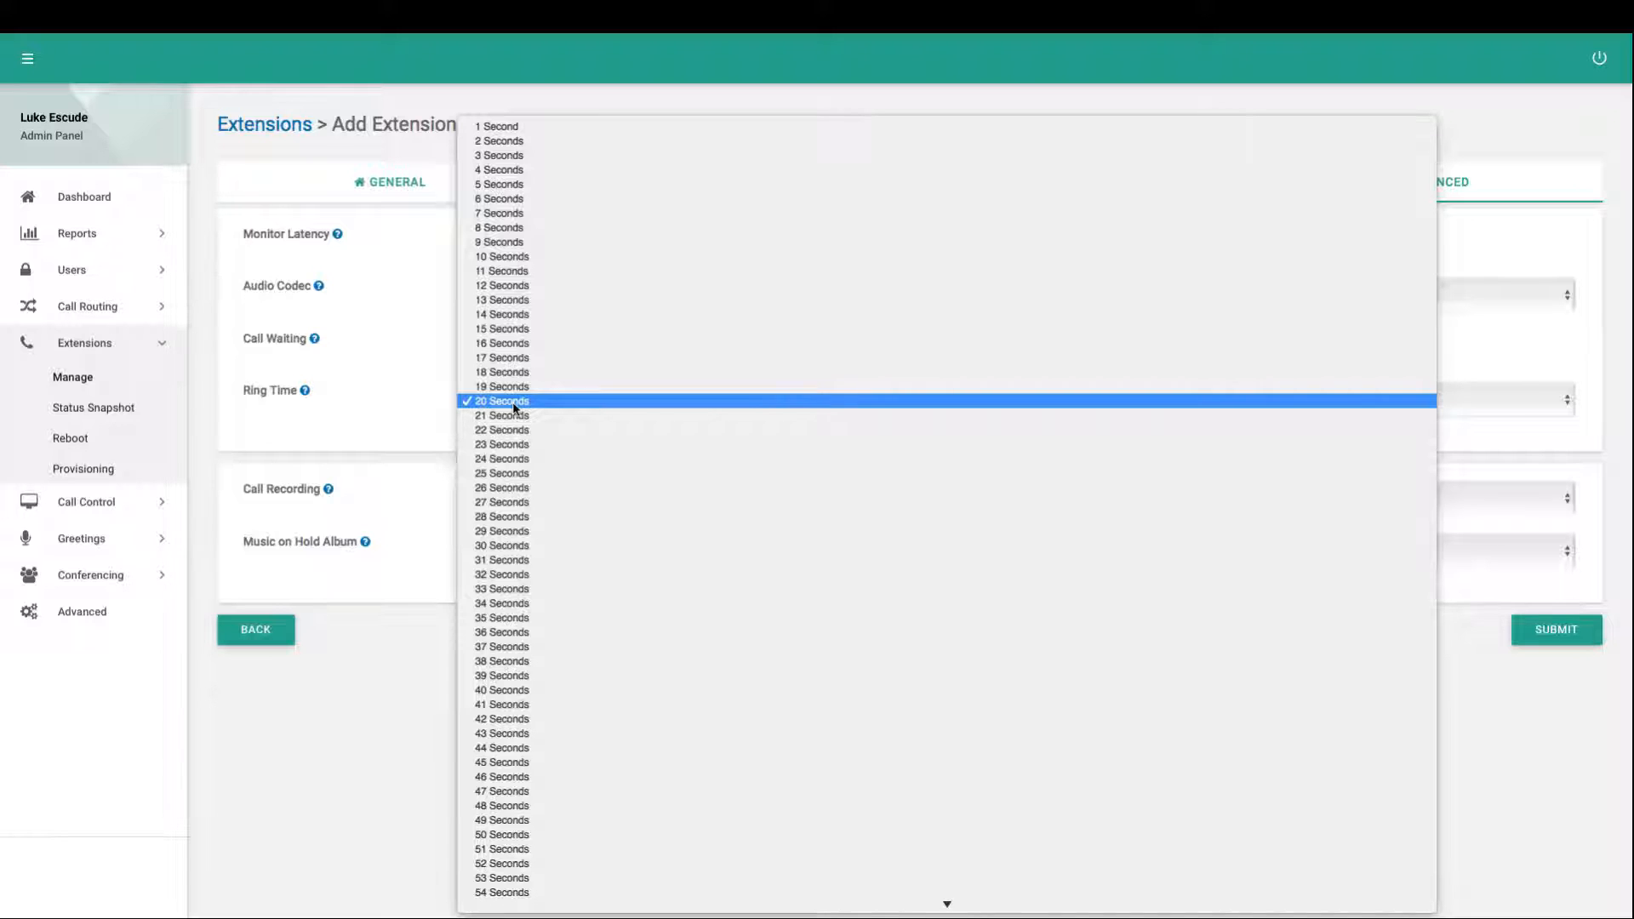
scroll(573, 430, "down", 10)
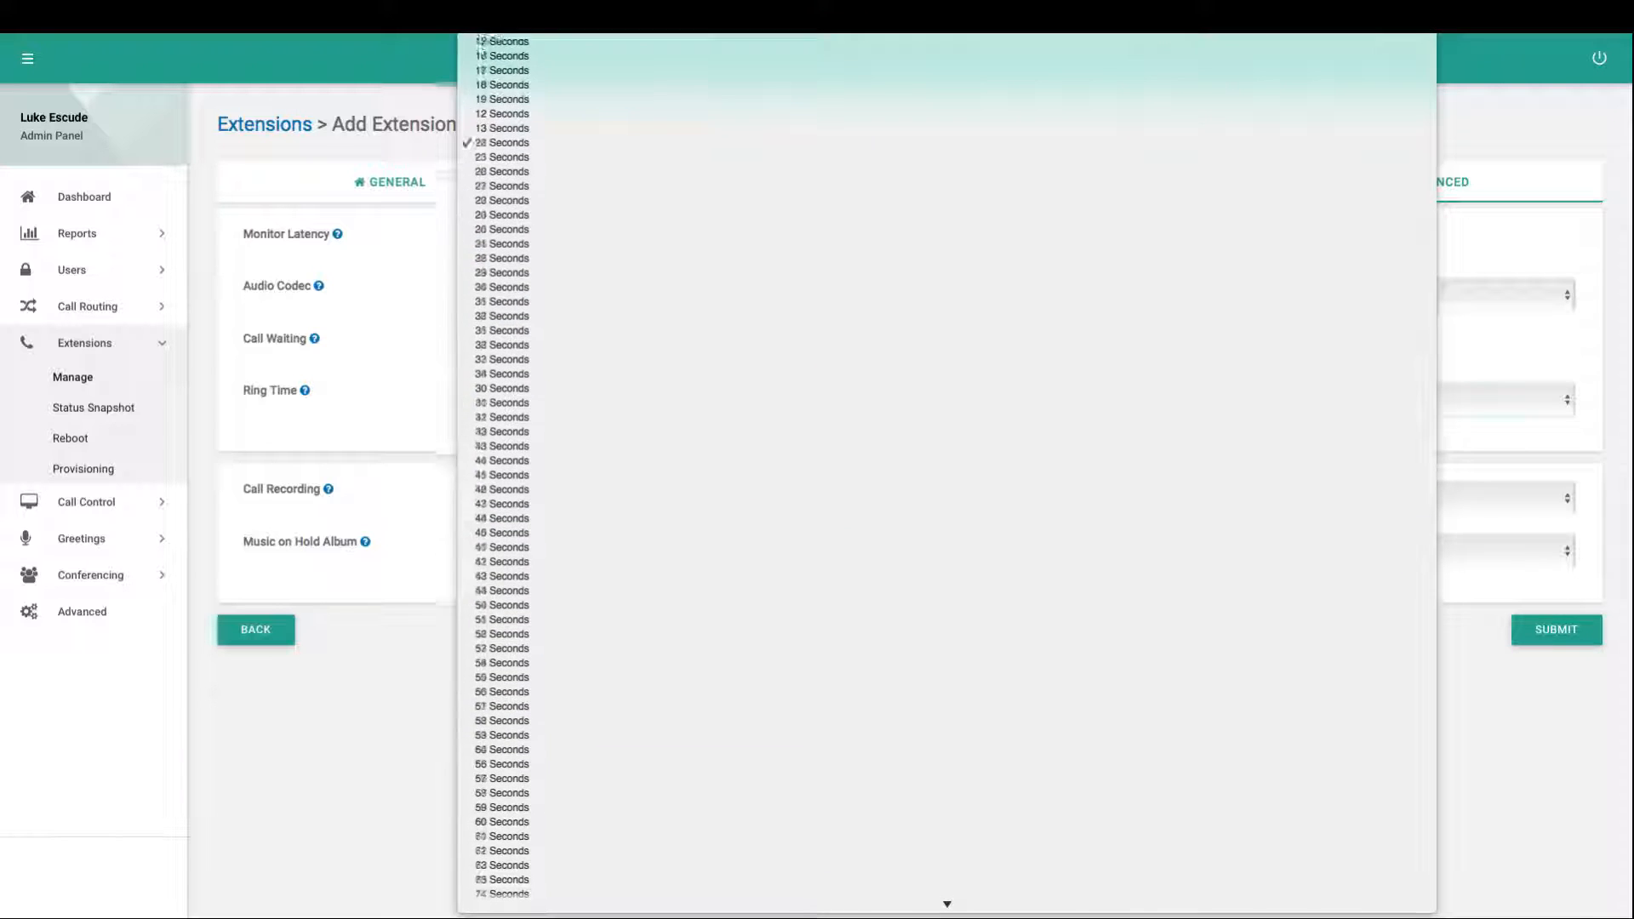
scroll(539, 851, "down", 5)
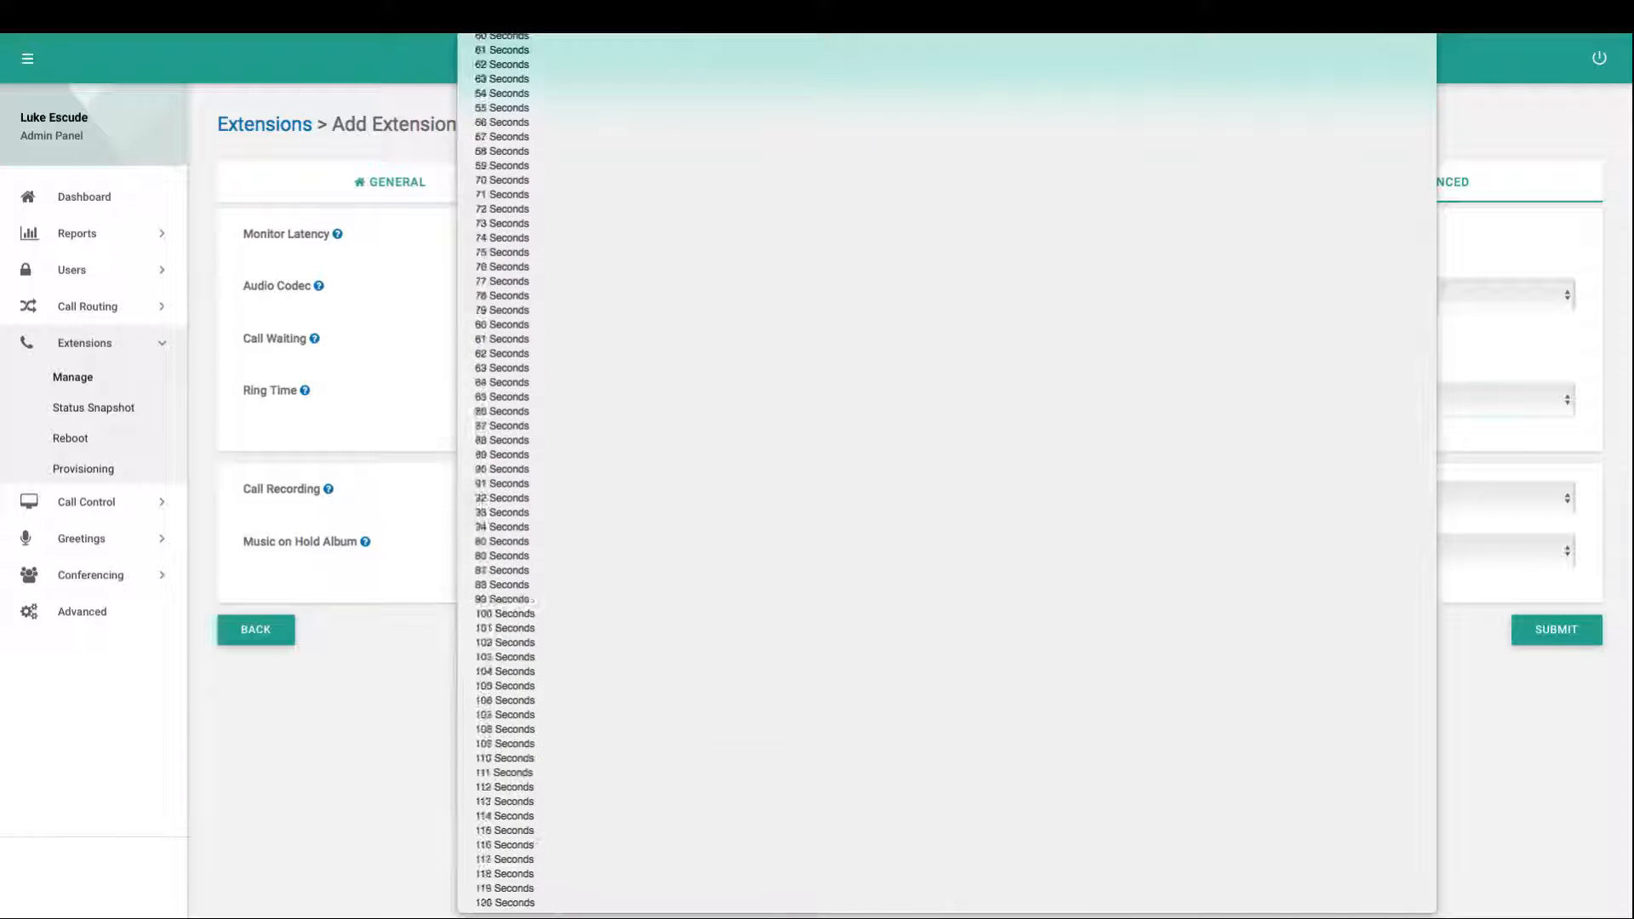
left_click(539, 906)
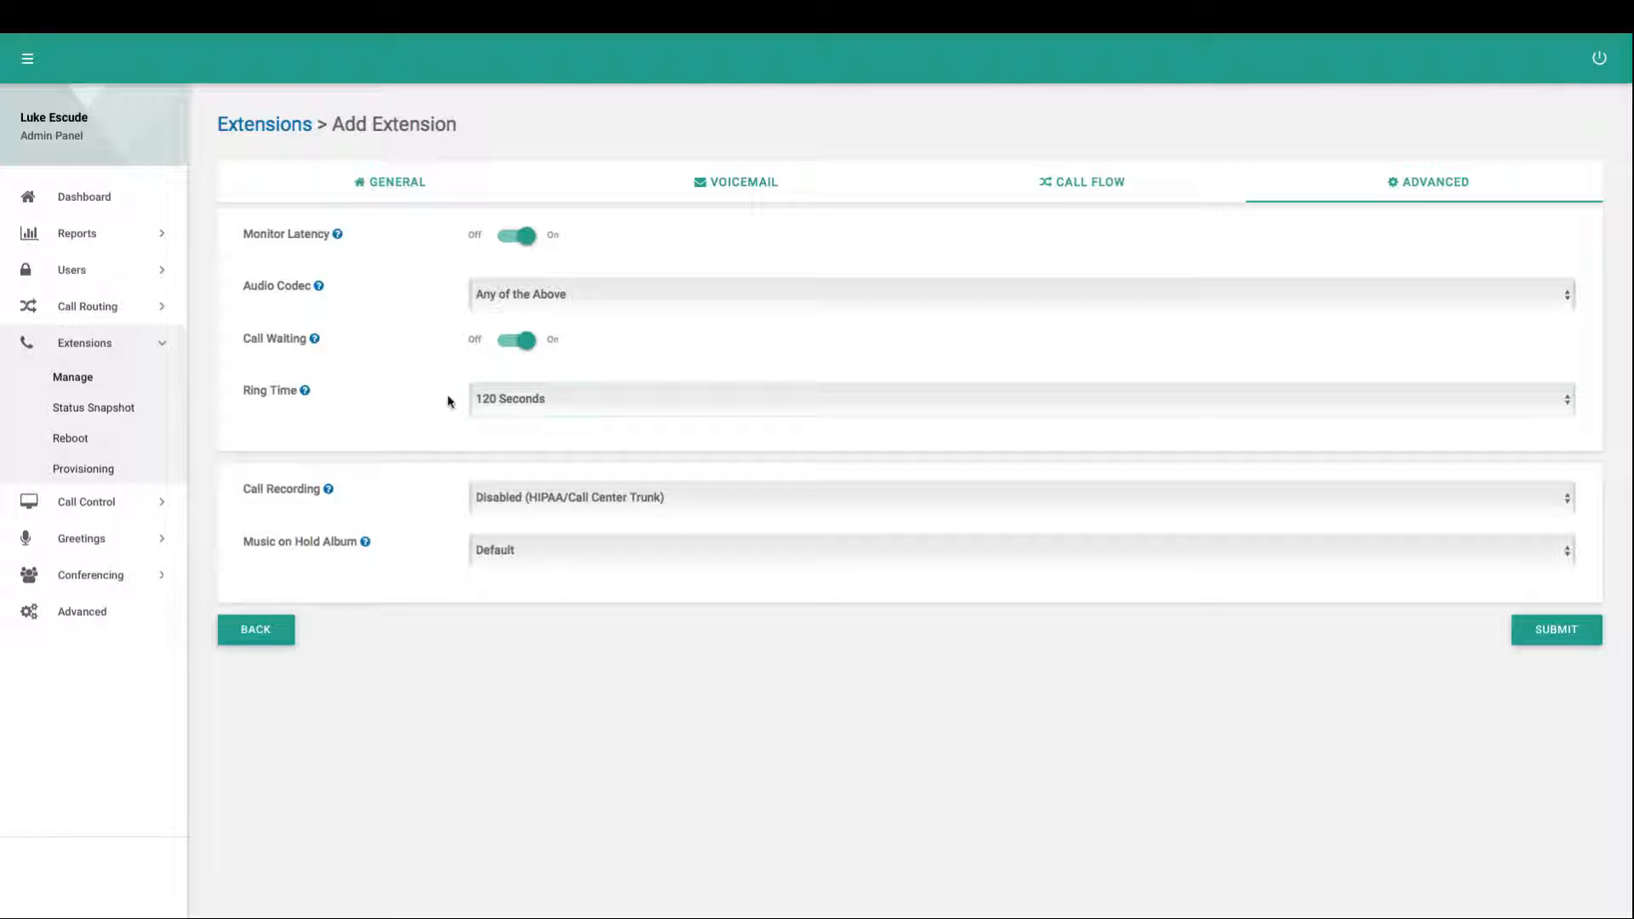
Step: Examine the Call Recording options, including the on-demand modes, without changing the selection
left_click_drag(242, 489, 316, 492)
left_click(423, 501)
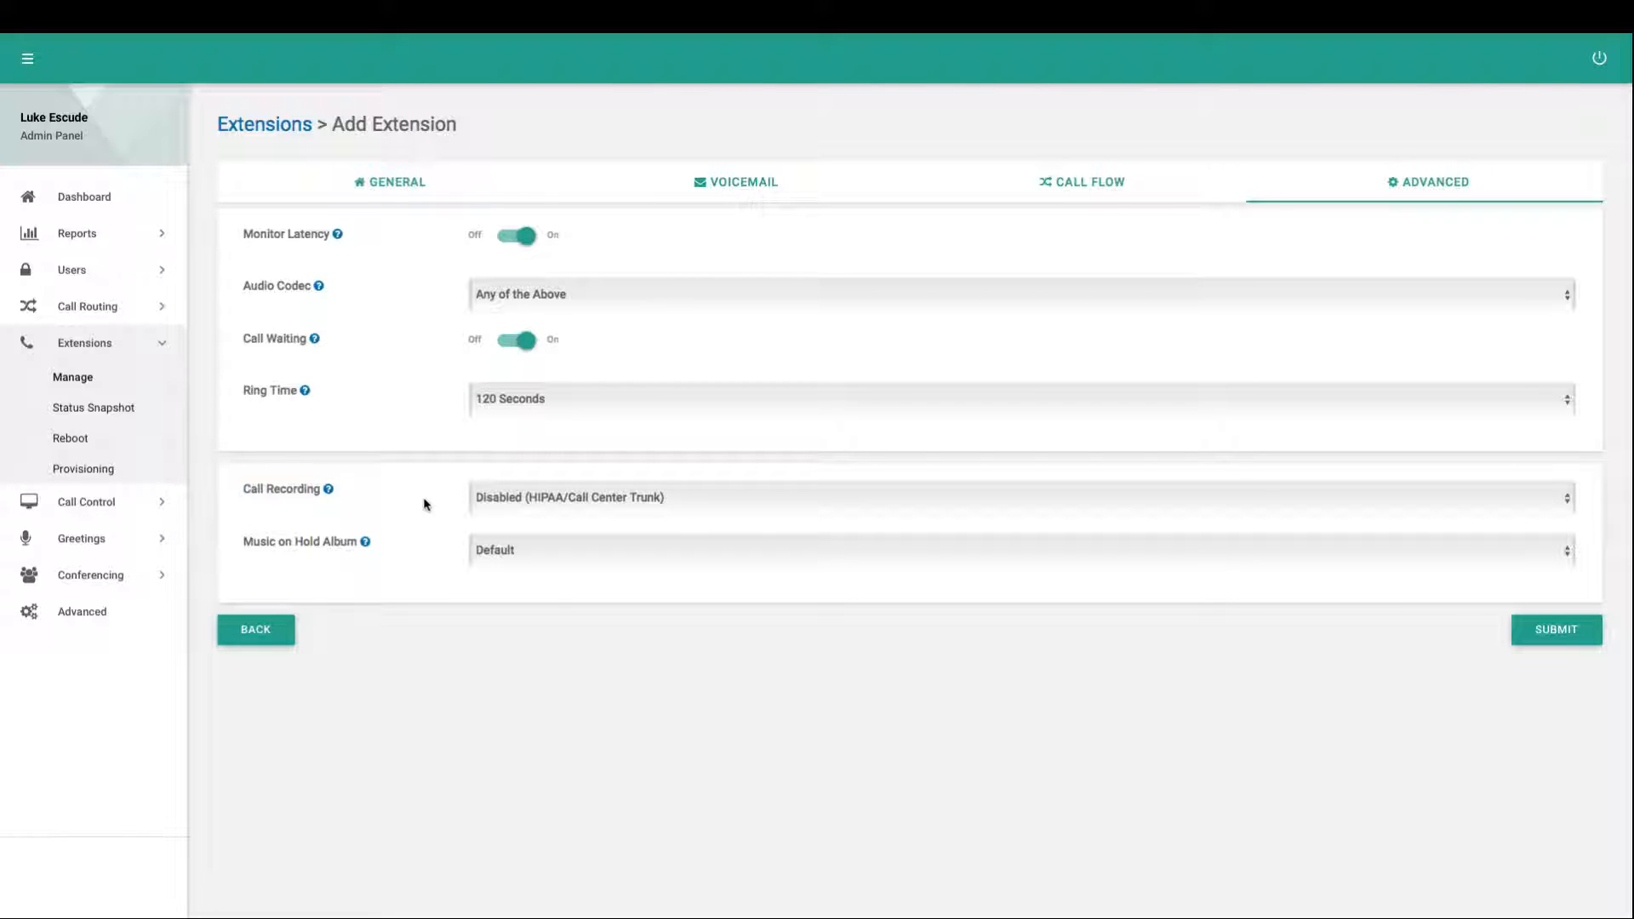
left_click(524, 500)
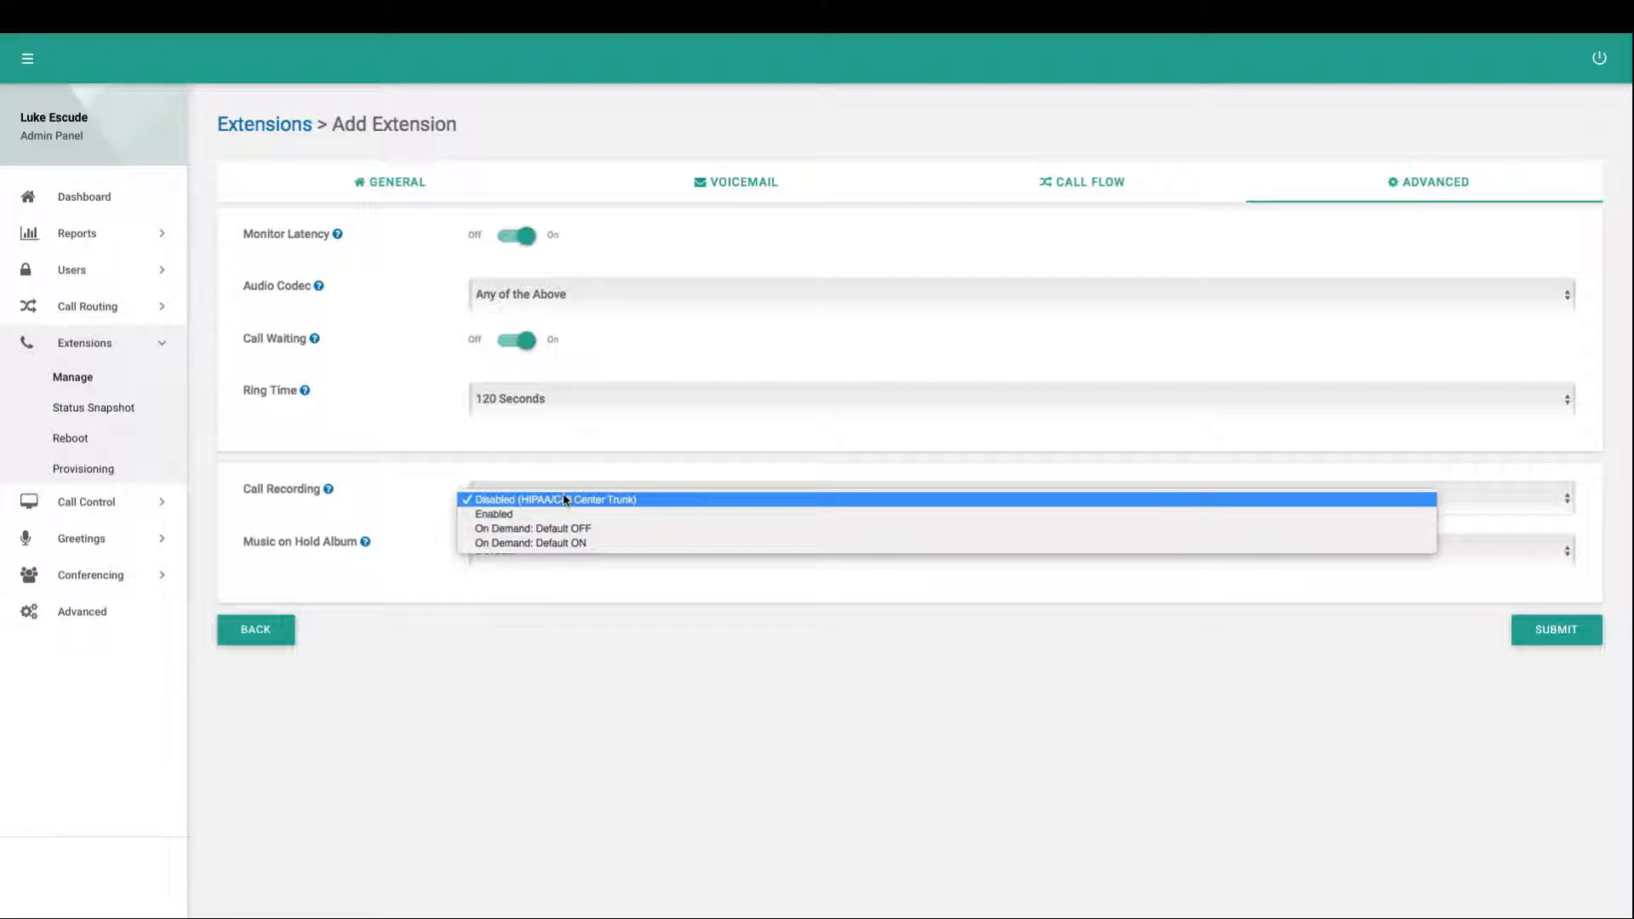
left_click(521, 483)
left_click(511, 500)
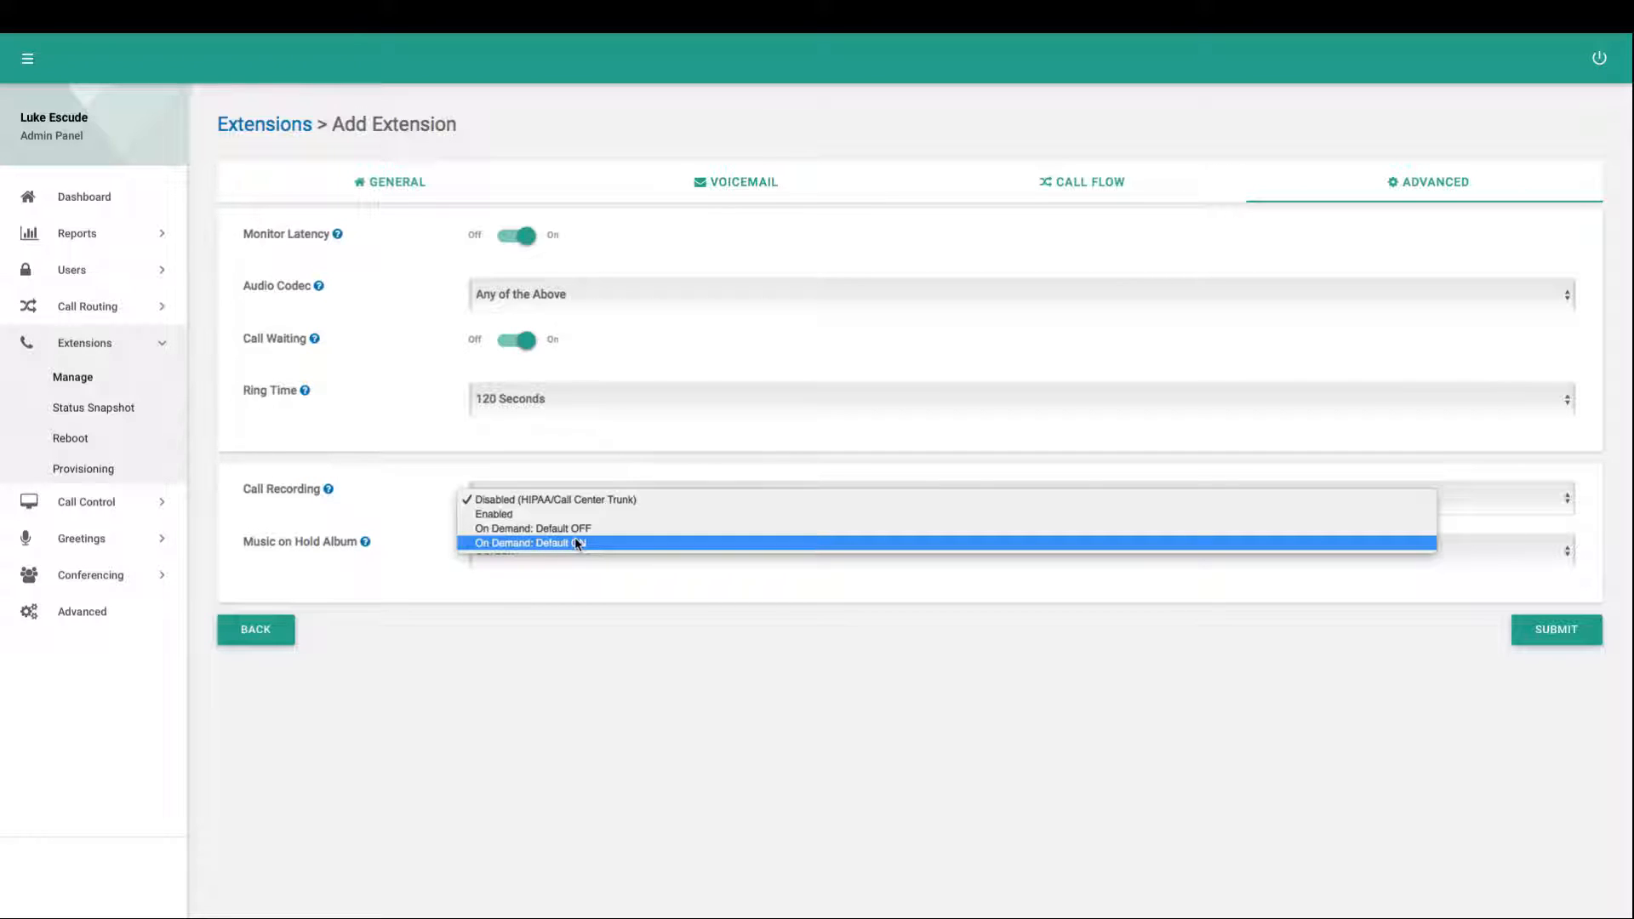
left_click(595, 616)
Step: Examine the available Music on Hold albums and keep the Default album
left_click(498, 553)
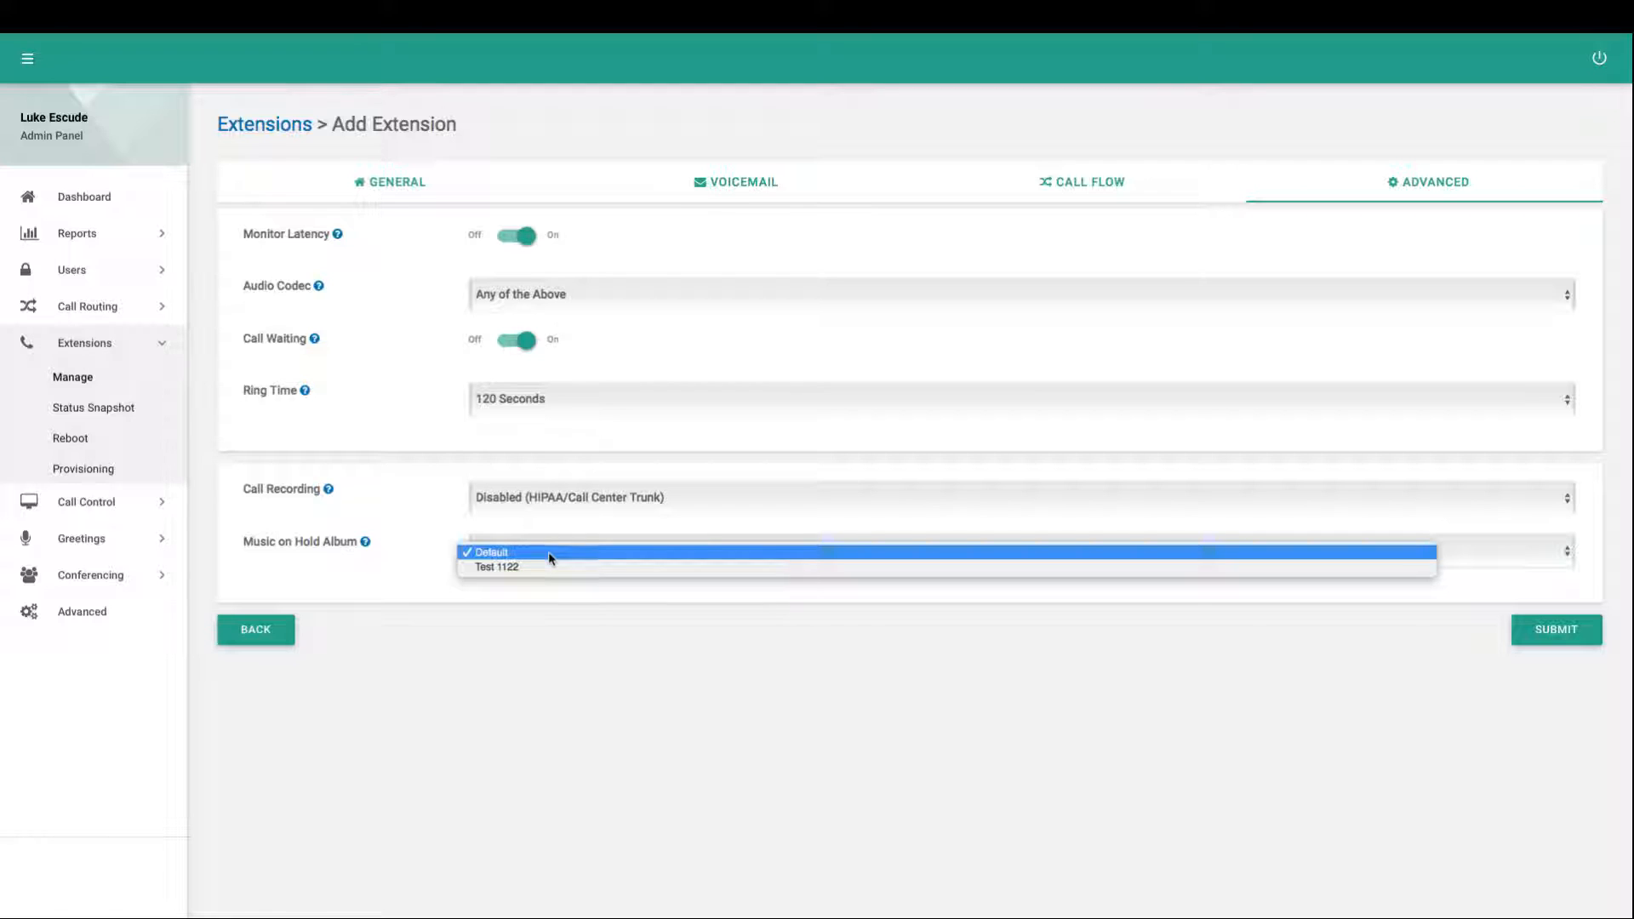
left_click(510, 555)
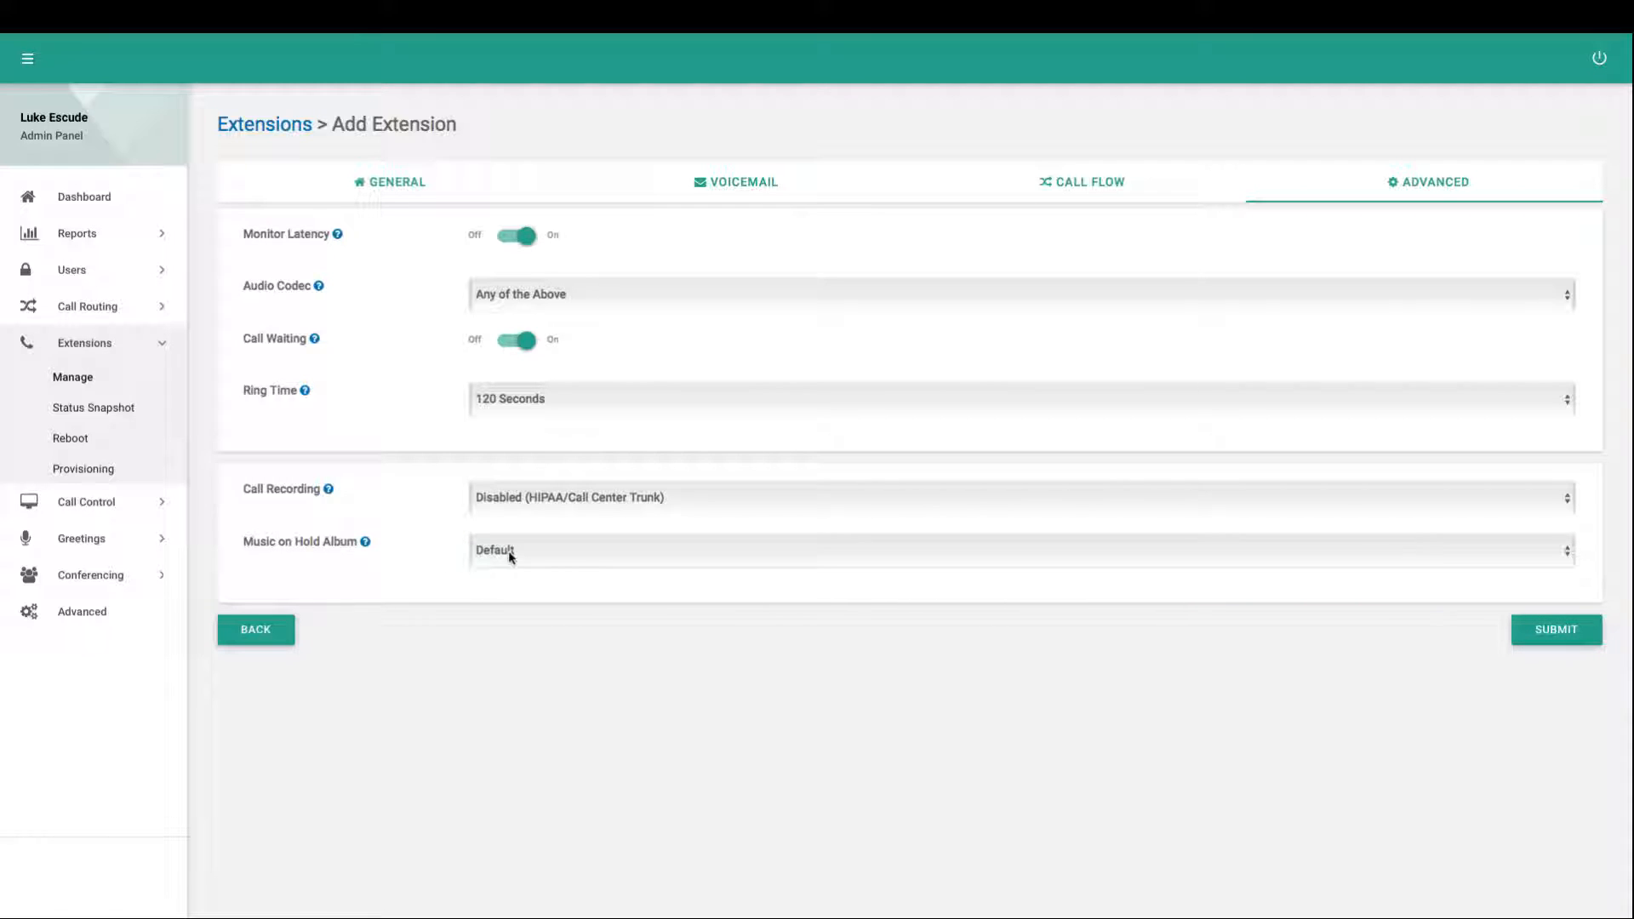
left_click(511, 554)
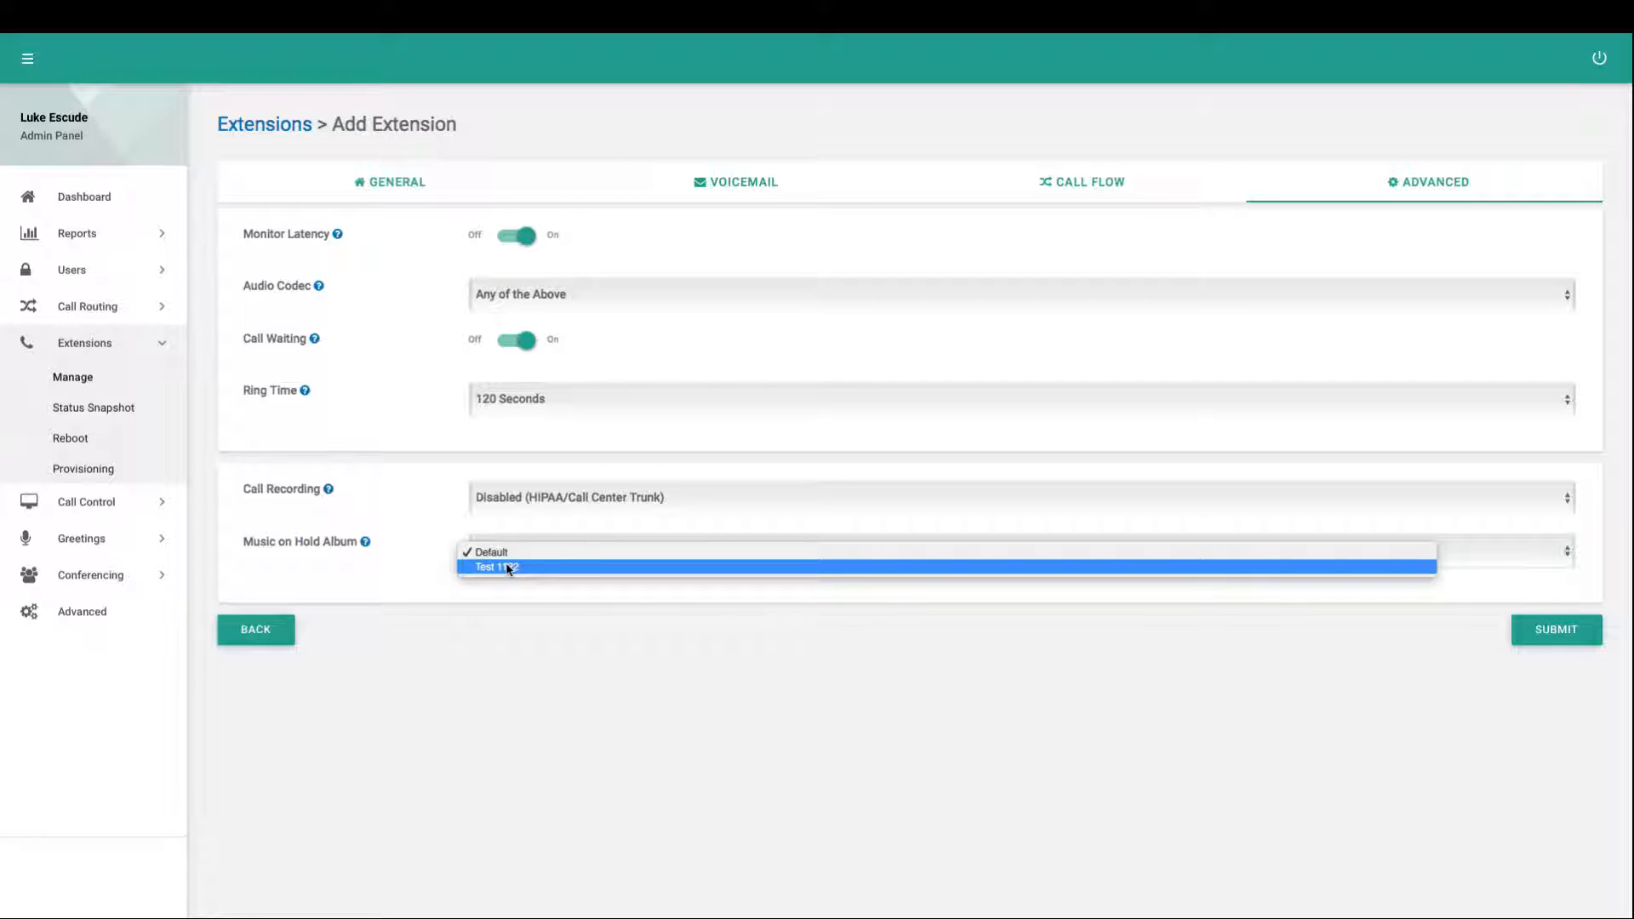
left_click(403, 722)
left_click(555, 549)
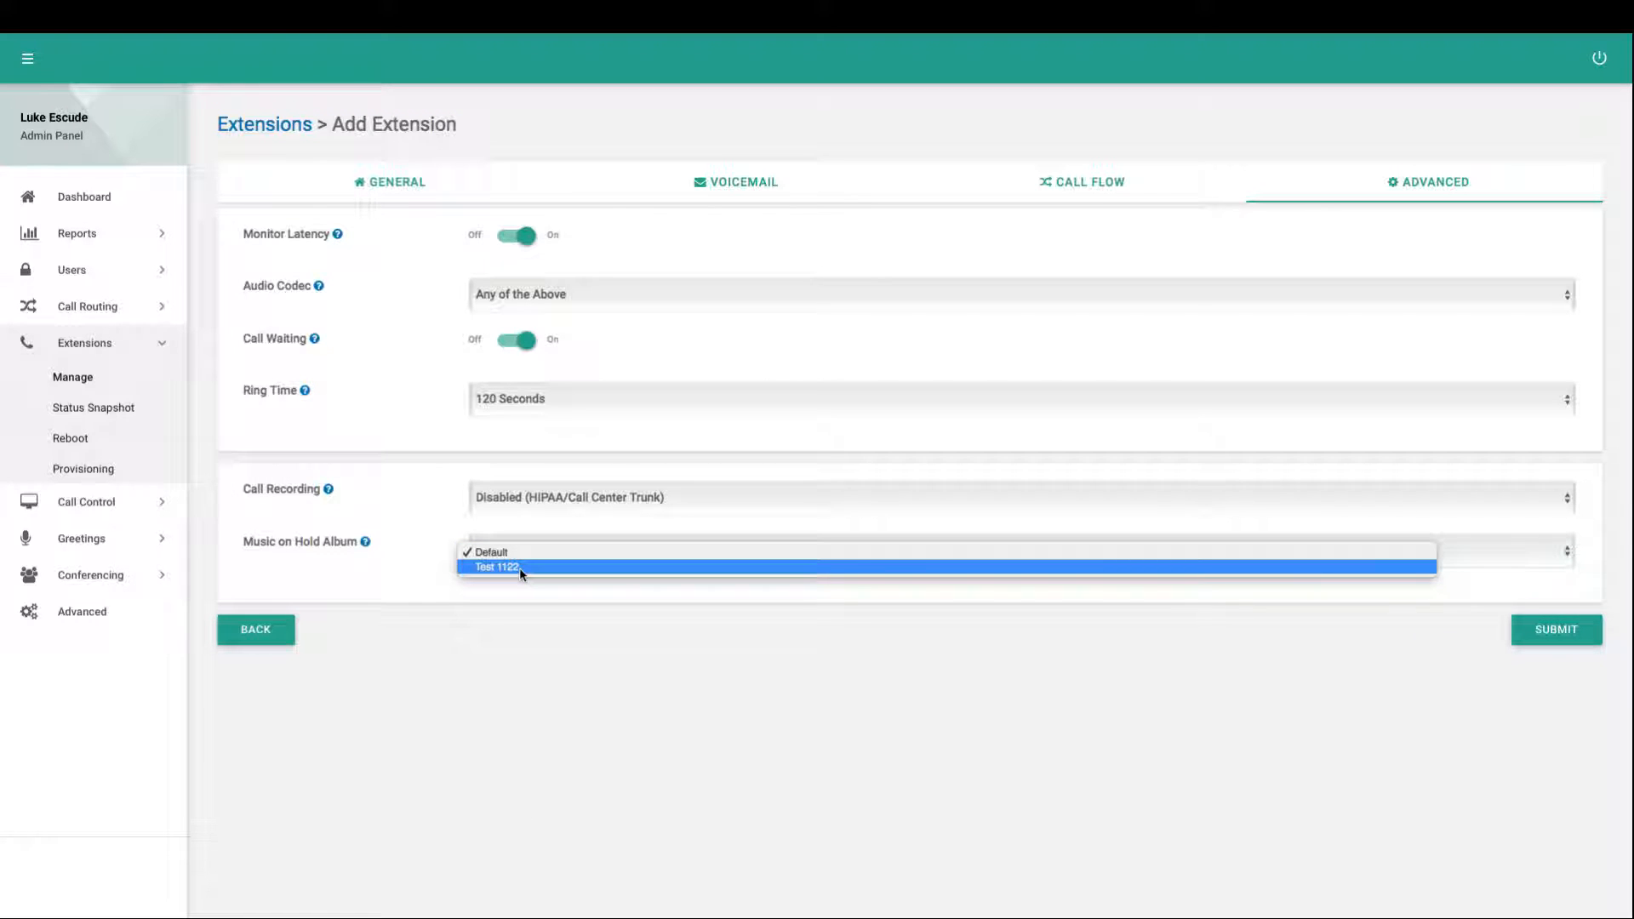
left_click(491, 636)
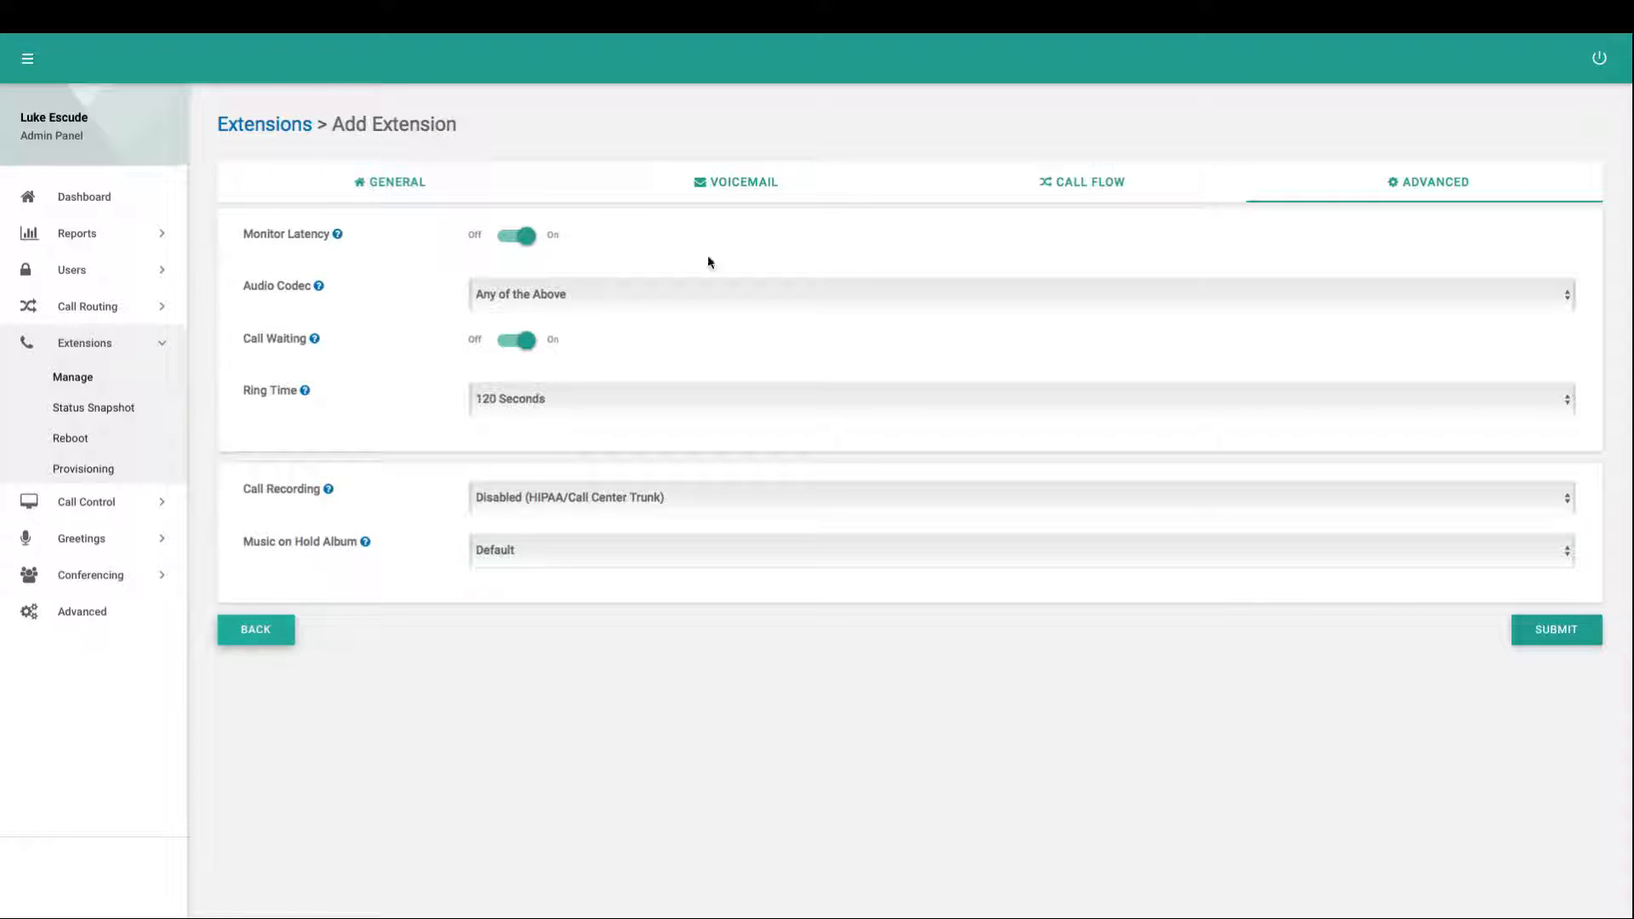
Step: Return to the general settings, try 6500 as the Extension Number, and restore it to 650
left_click(1077, 186)
left_click(785, 177)
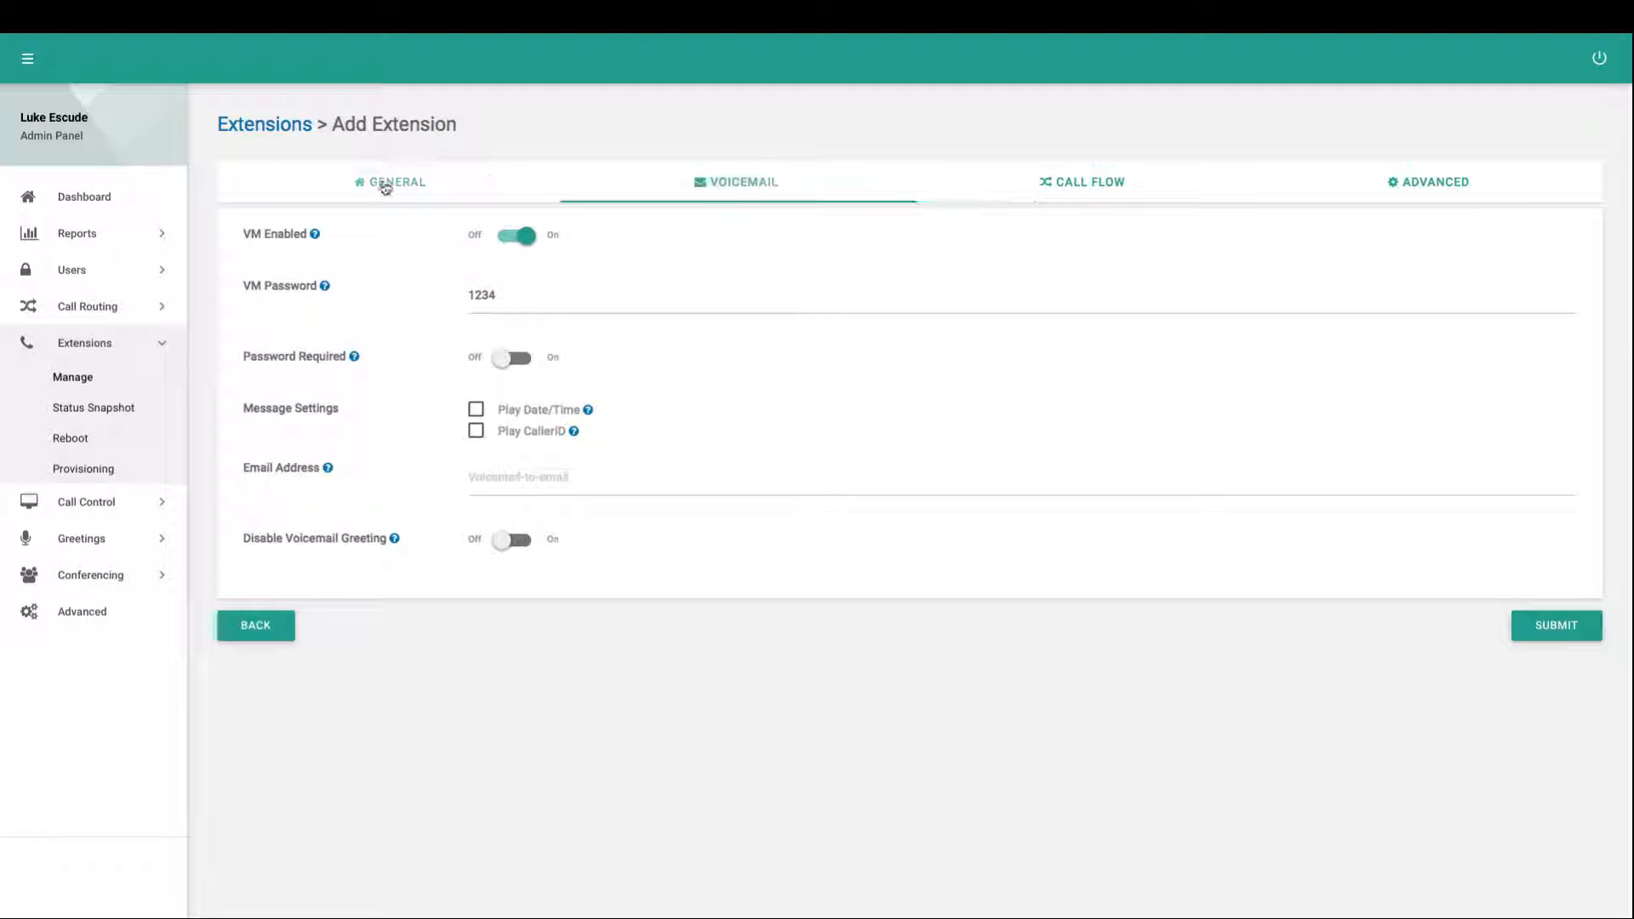
left_click(382, 182)
left_click(520, 243)
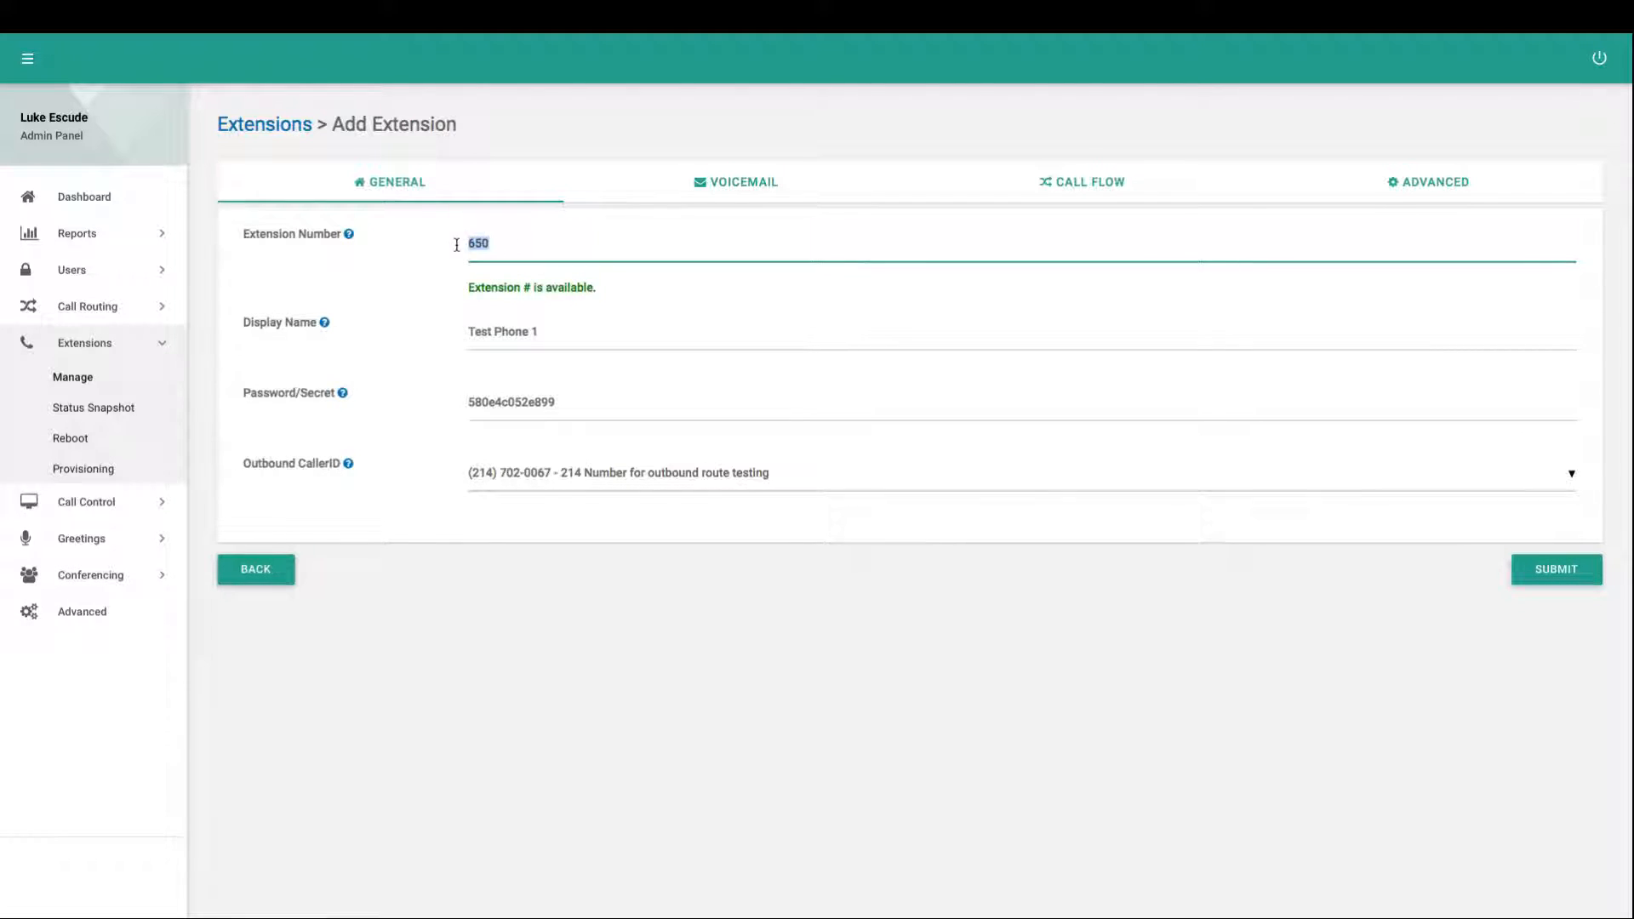
type("0")
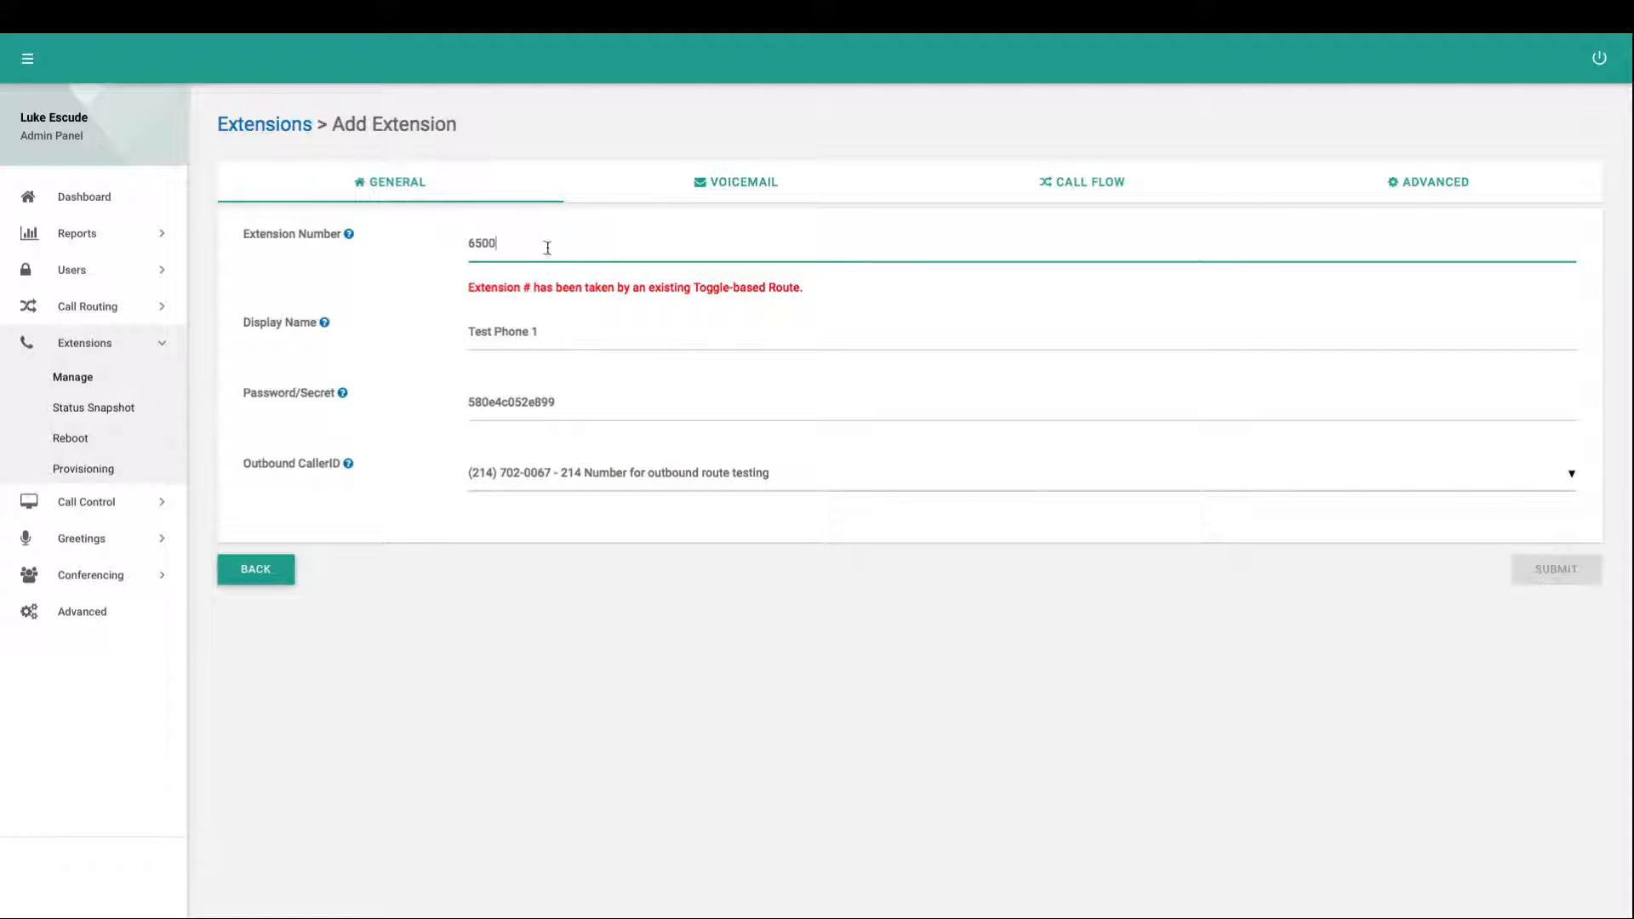
key("BackSpace")
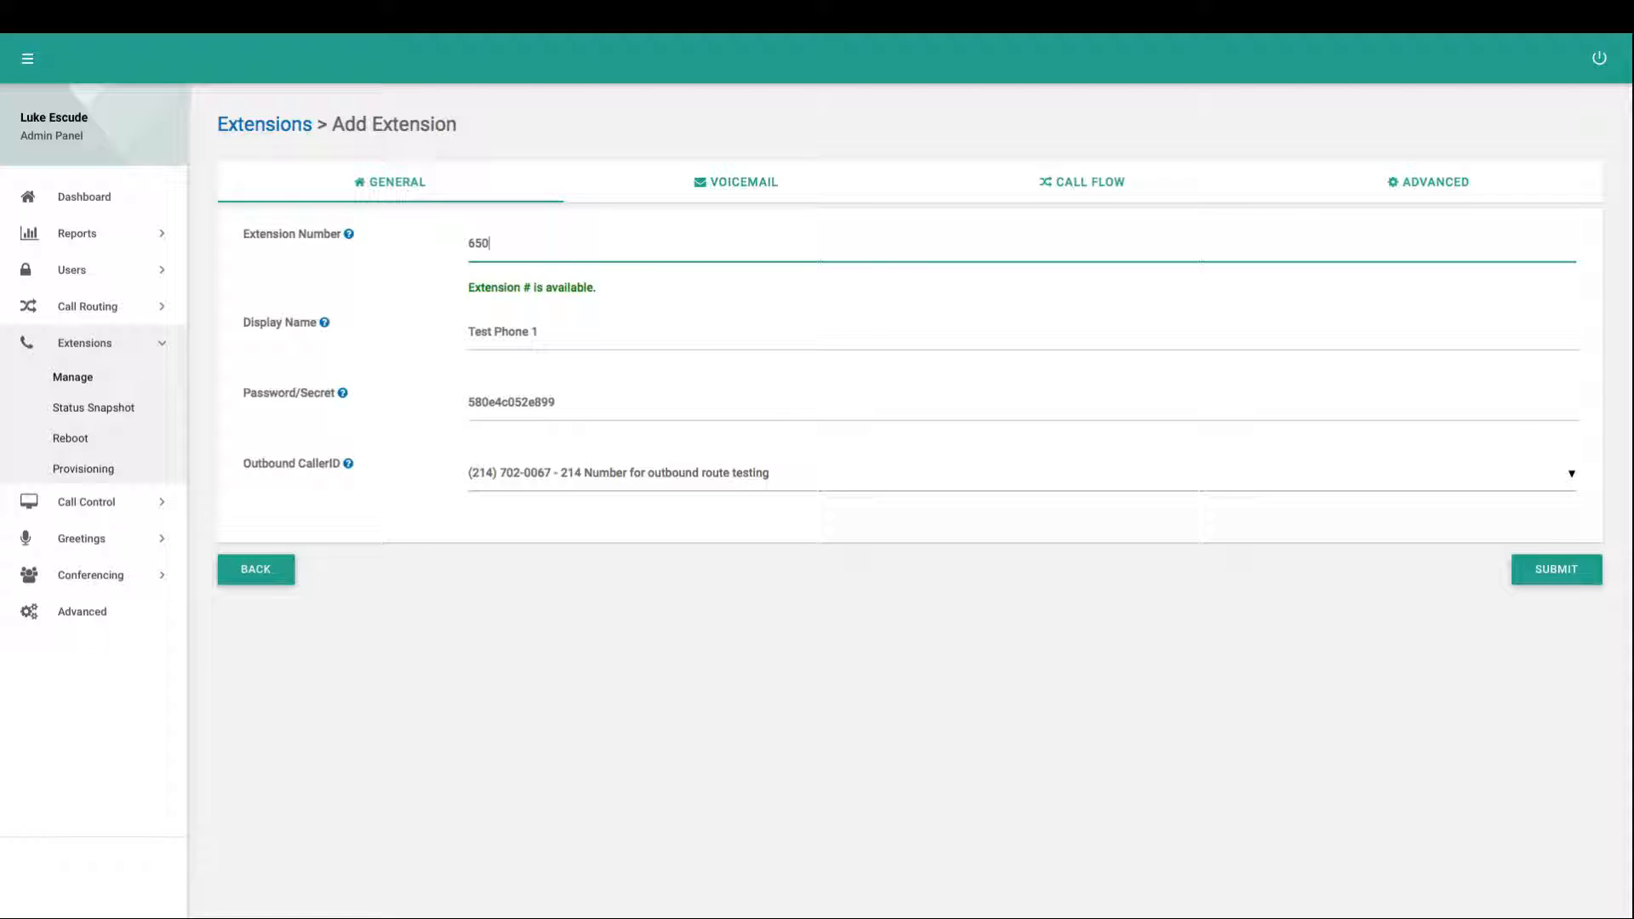
Step: Leave the extension 650 form without submitting it and start adding a new extension from the extensions list
left_click(570, 400)
left_click(260, 571)
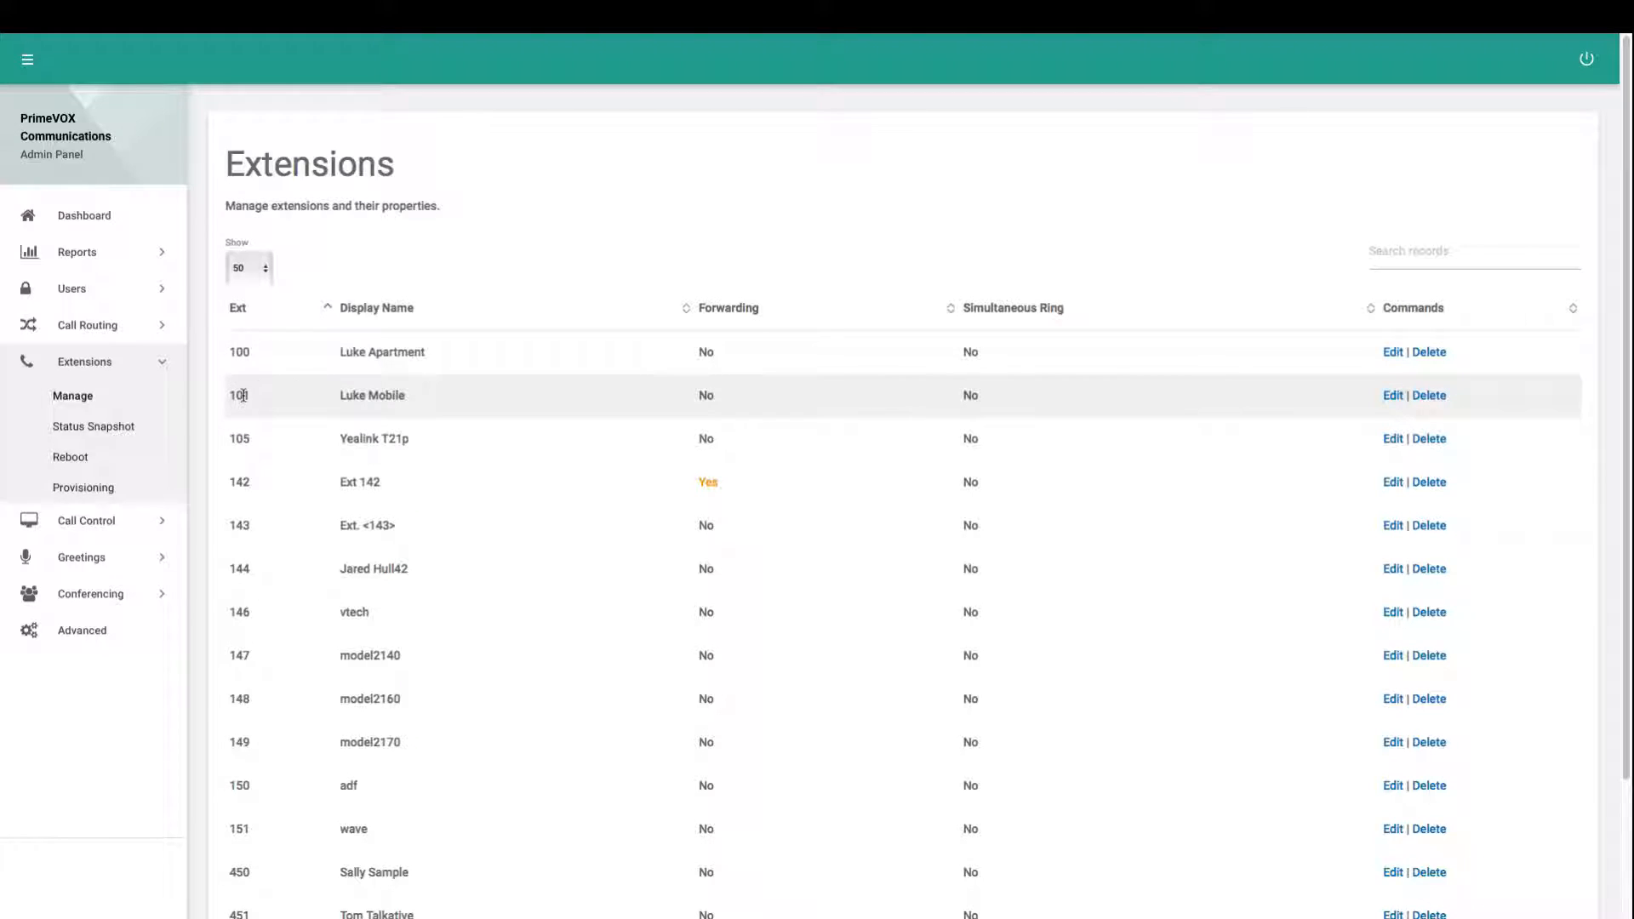
scroll(255, 383, "down", 2)
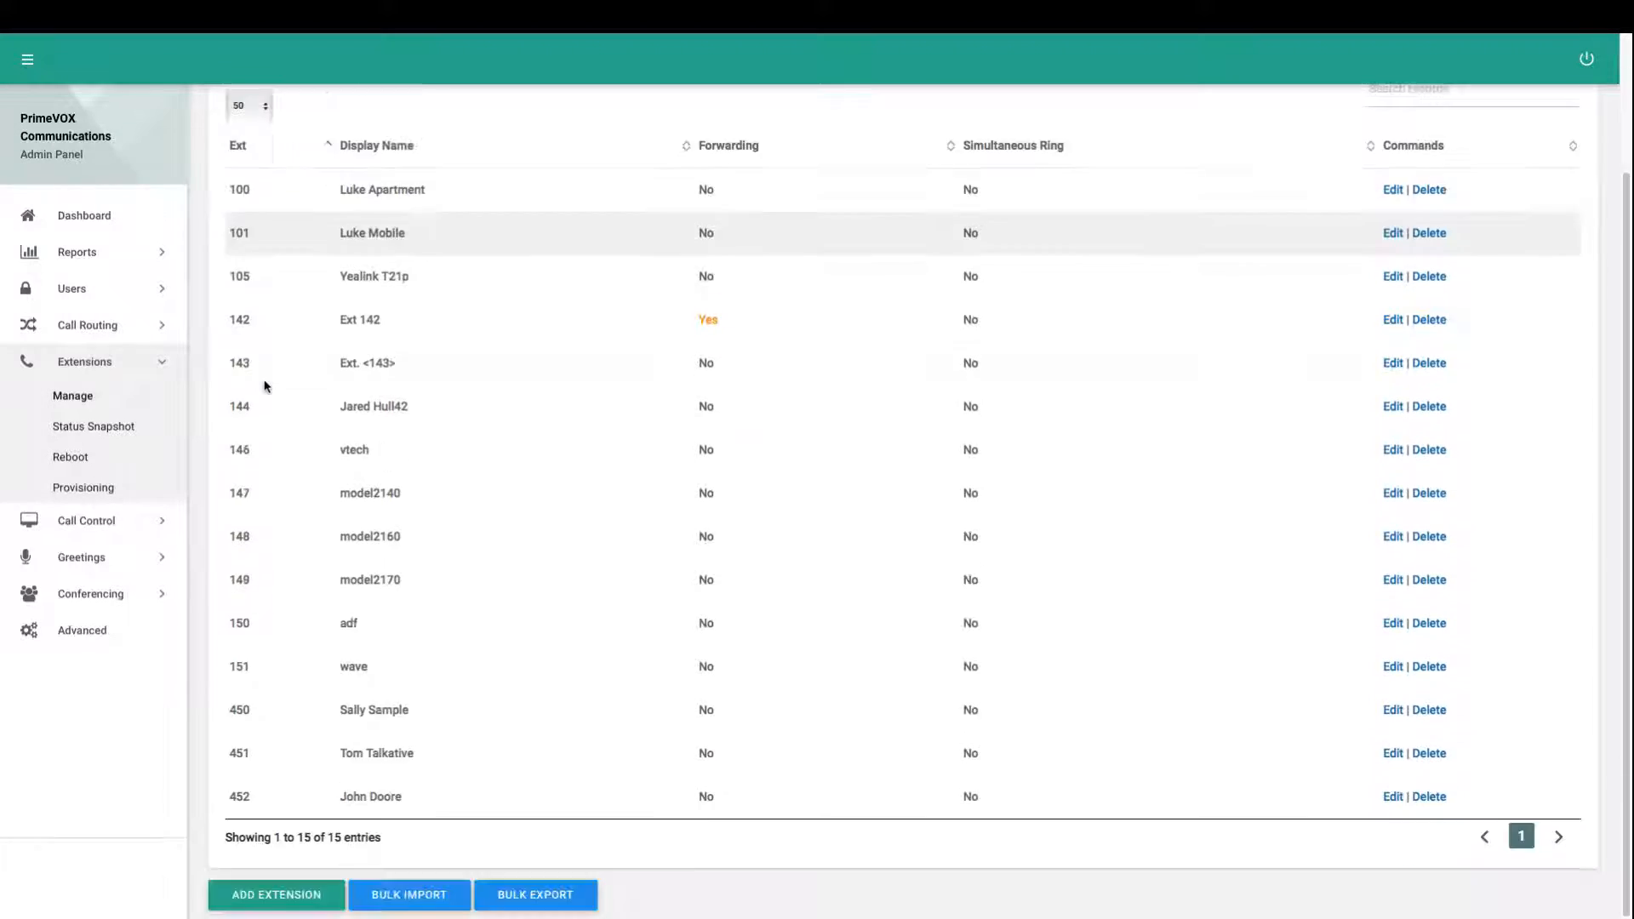
left_click(285, 895)
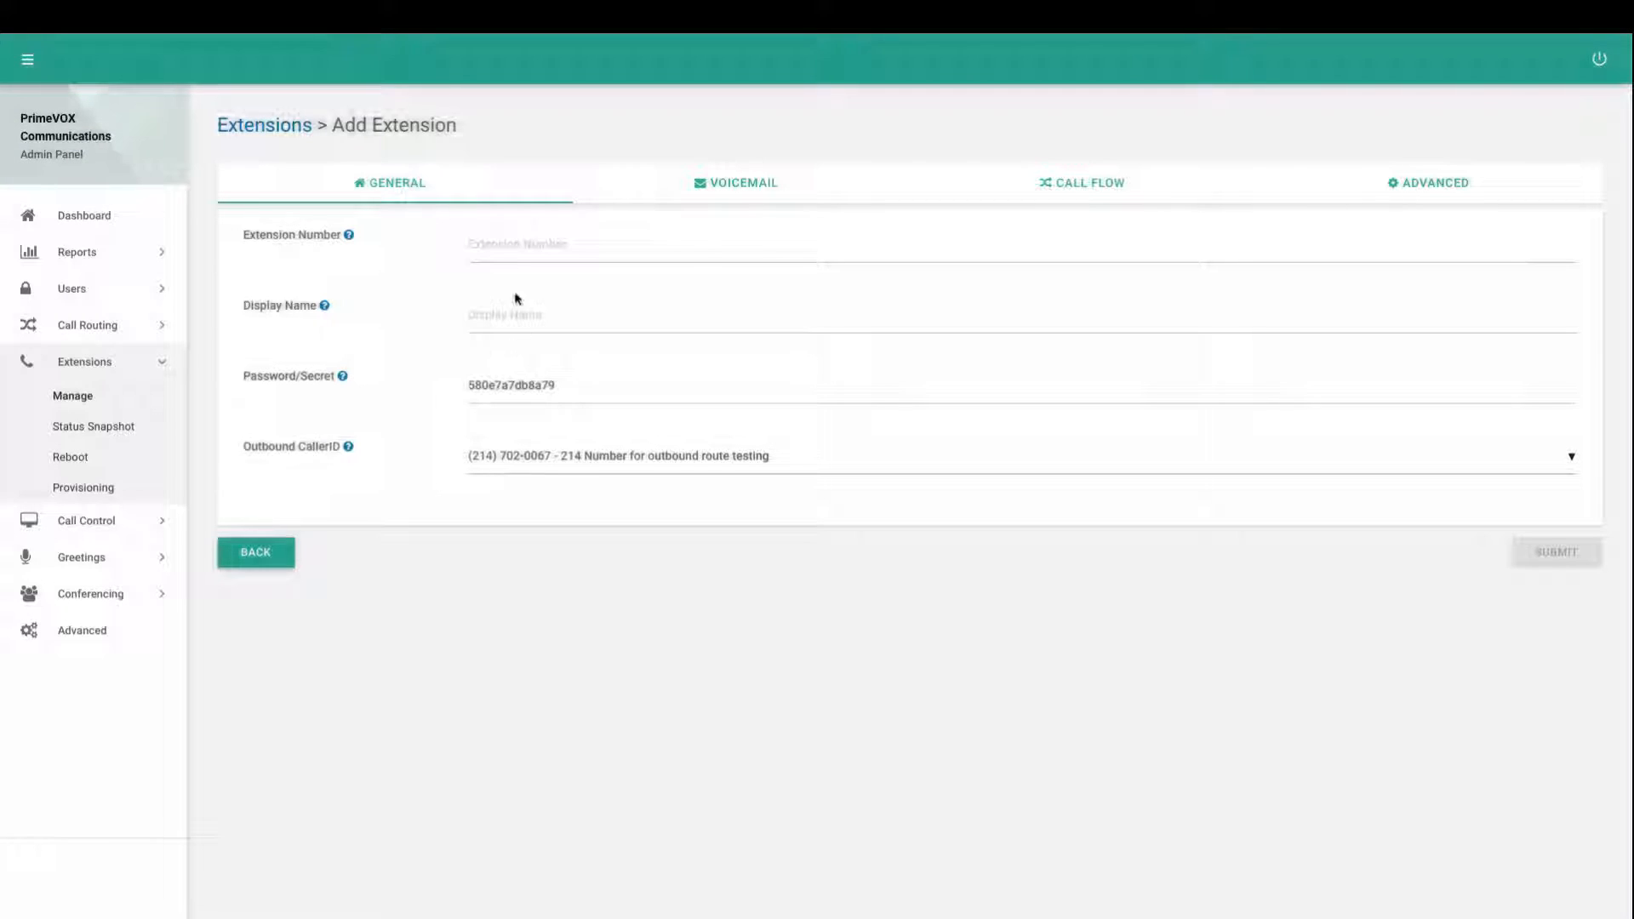
Step: Set the new extension's number to 102 and its display name to New Mobile App
left_click(509, 235)
type("102")
key("Tab")
type("New ")
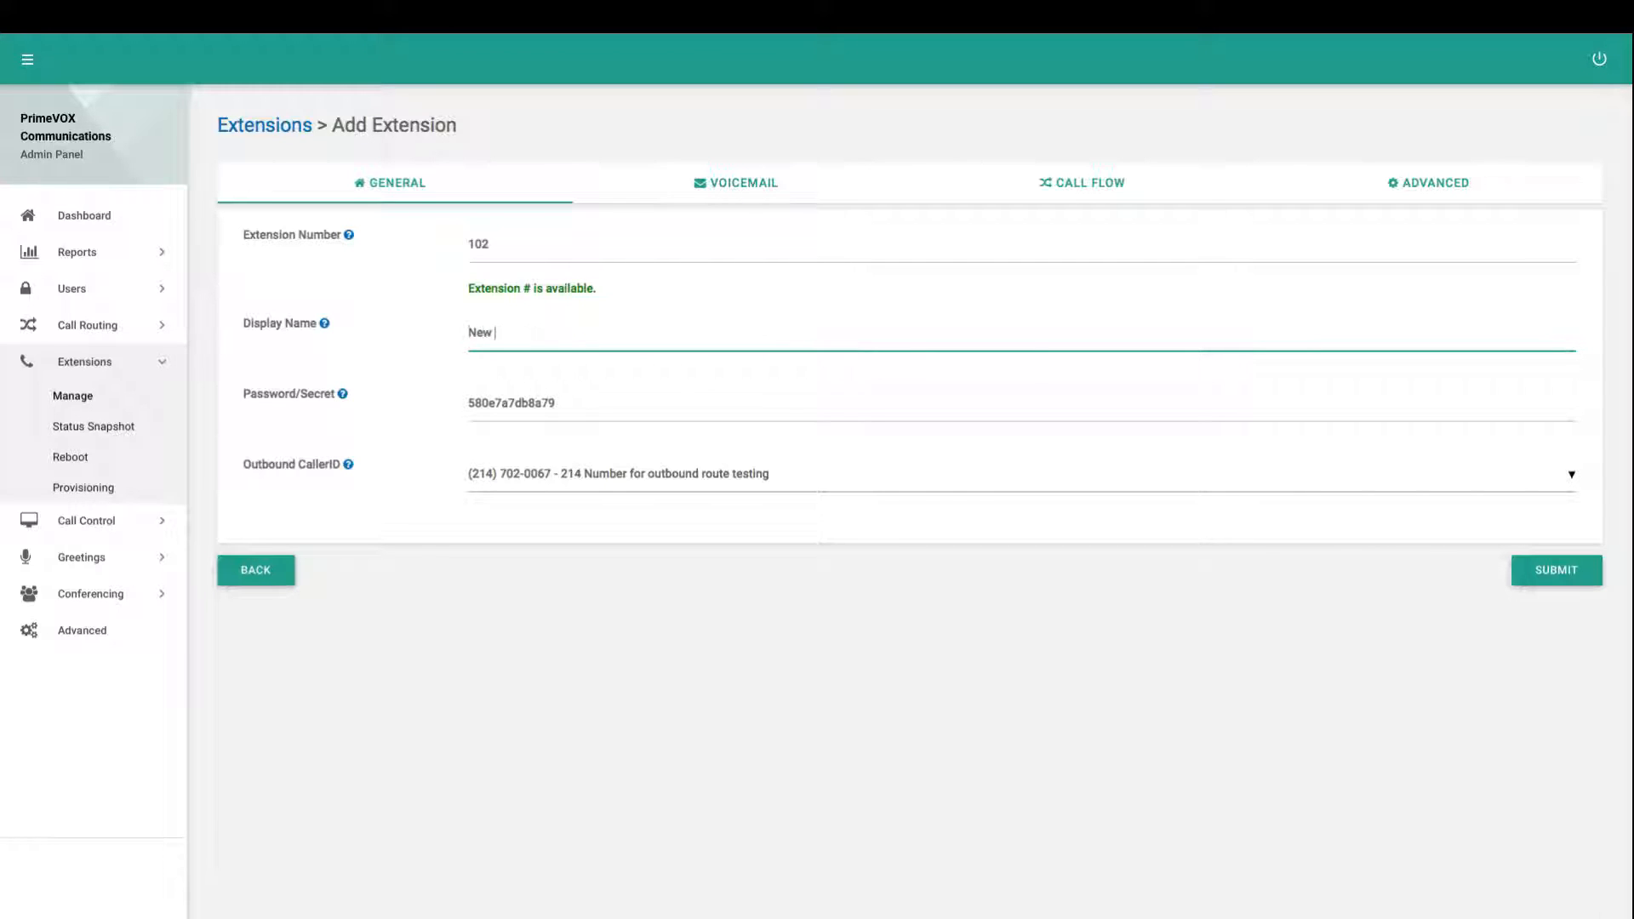
type("Mobile App")
key("Tab")
left_click(569, 662)
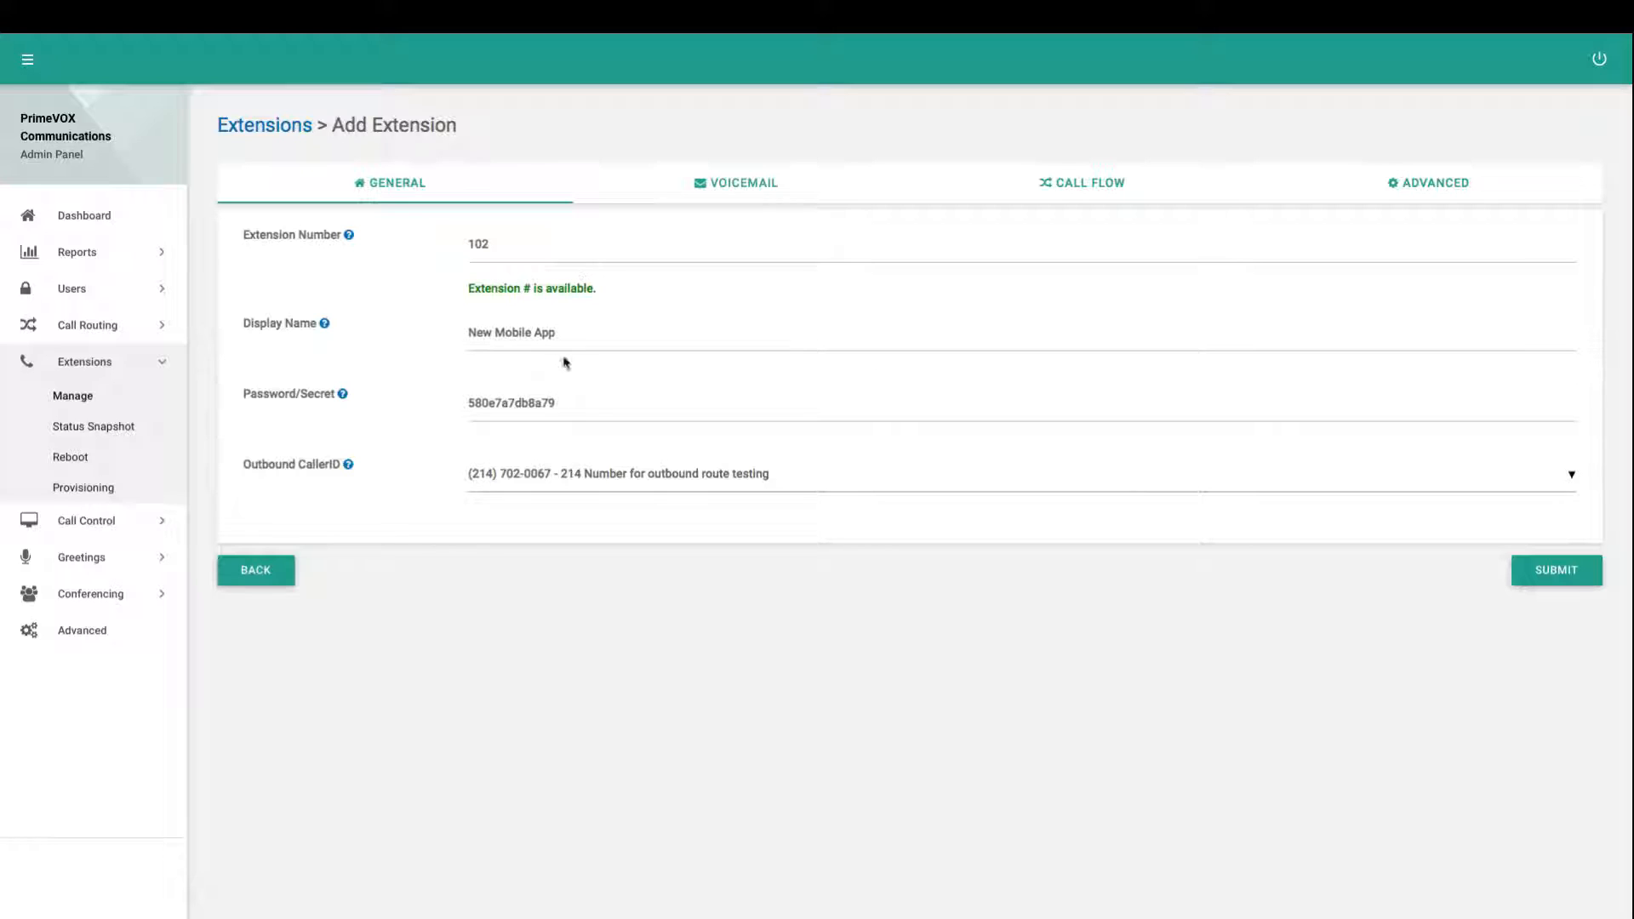
Step: Set the new extension's Outbound CallerID to the Testing 1 number and turn off its voicemail
mouse_move(349, 467)
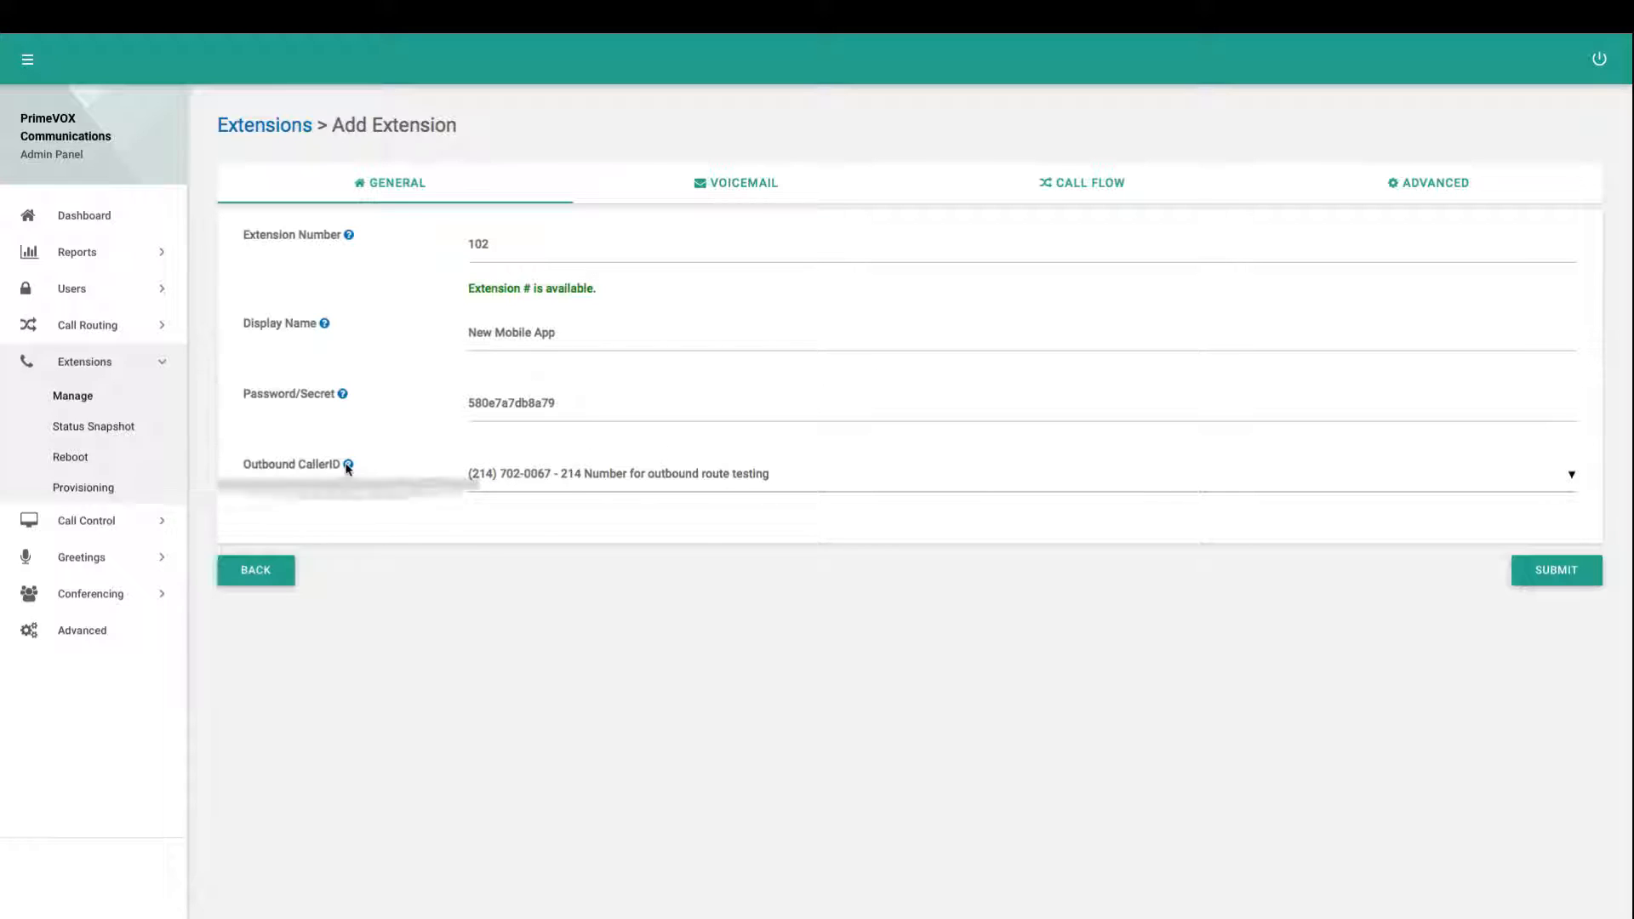
left_click(549, 478)
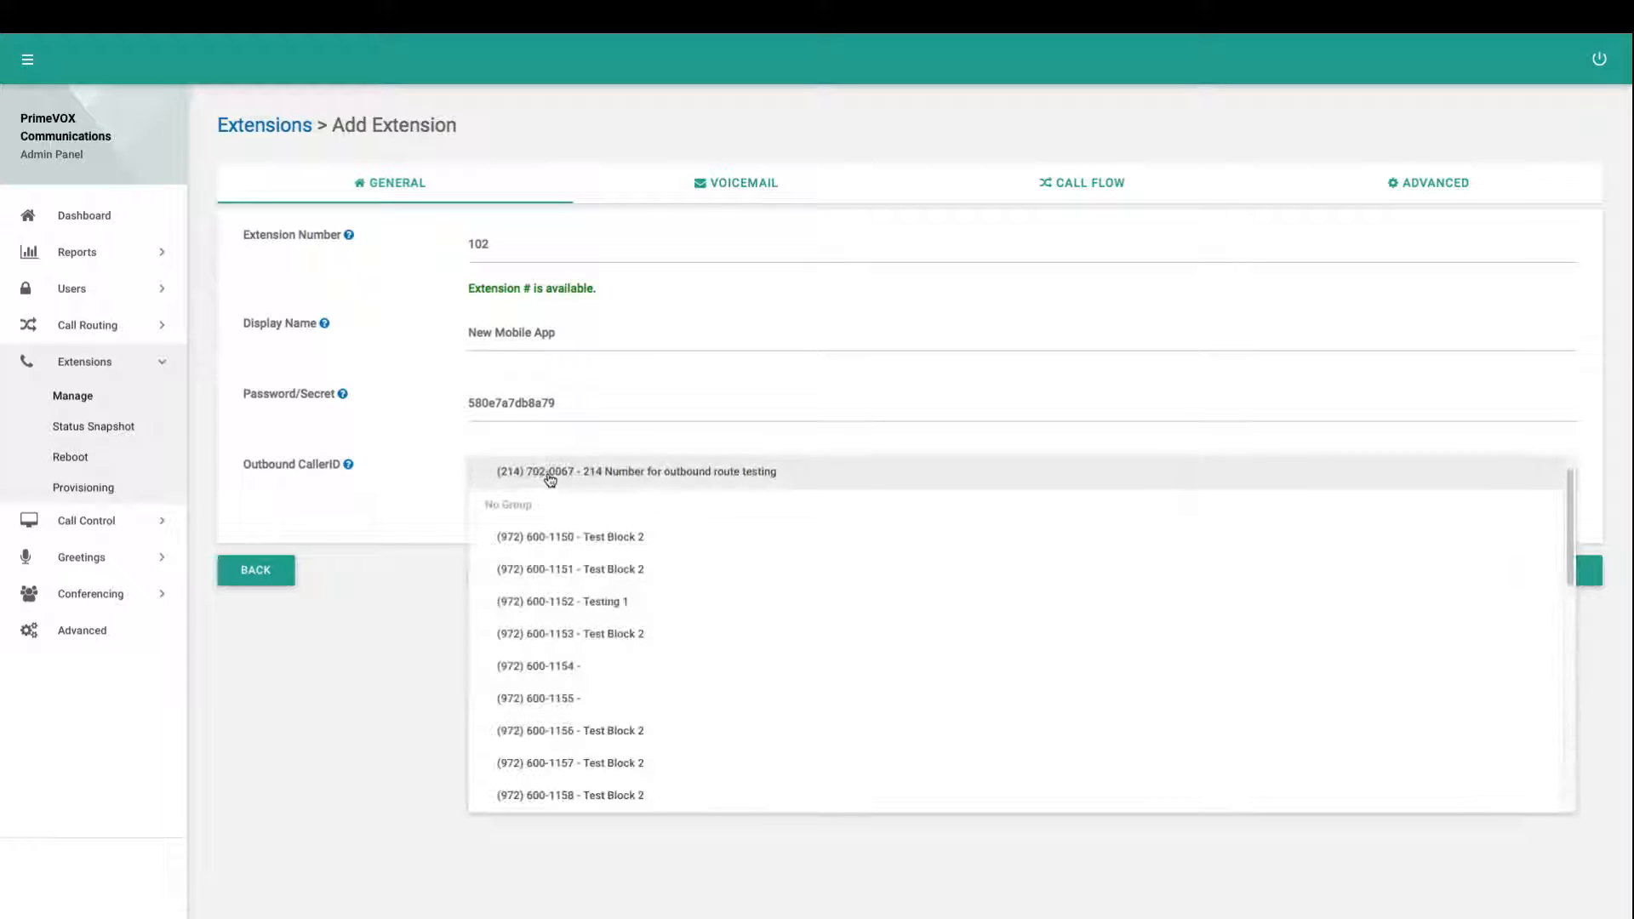
left_click(578, 611)
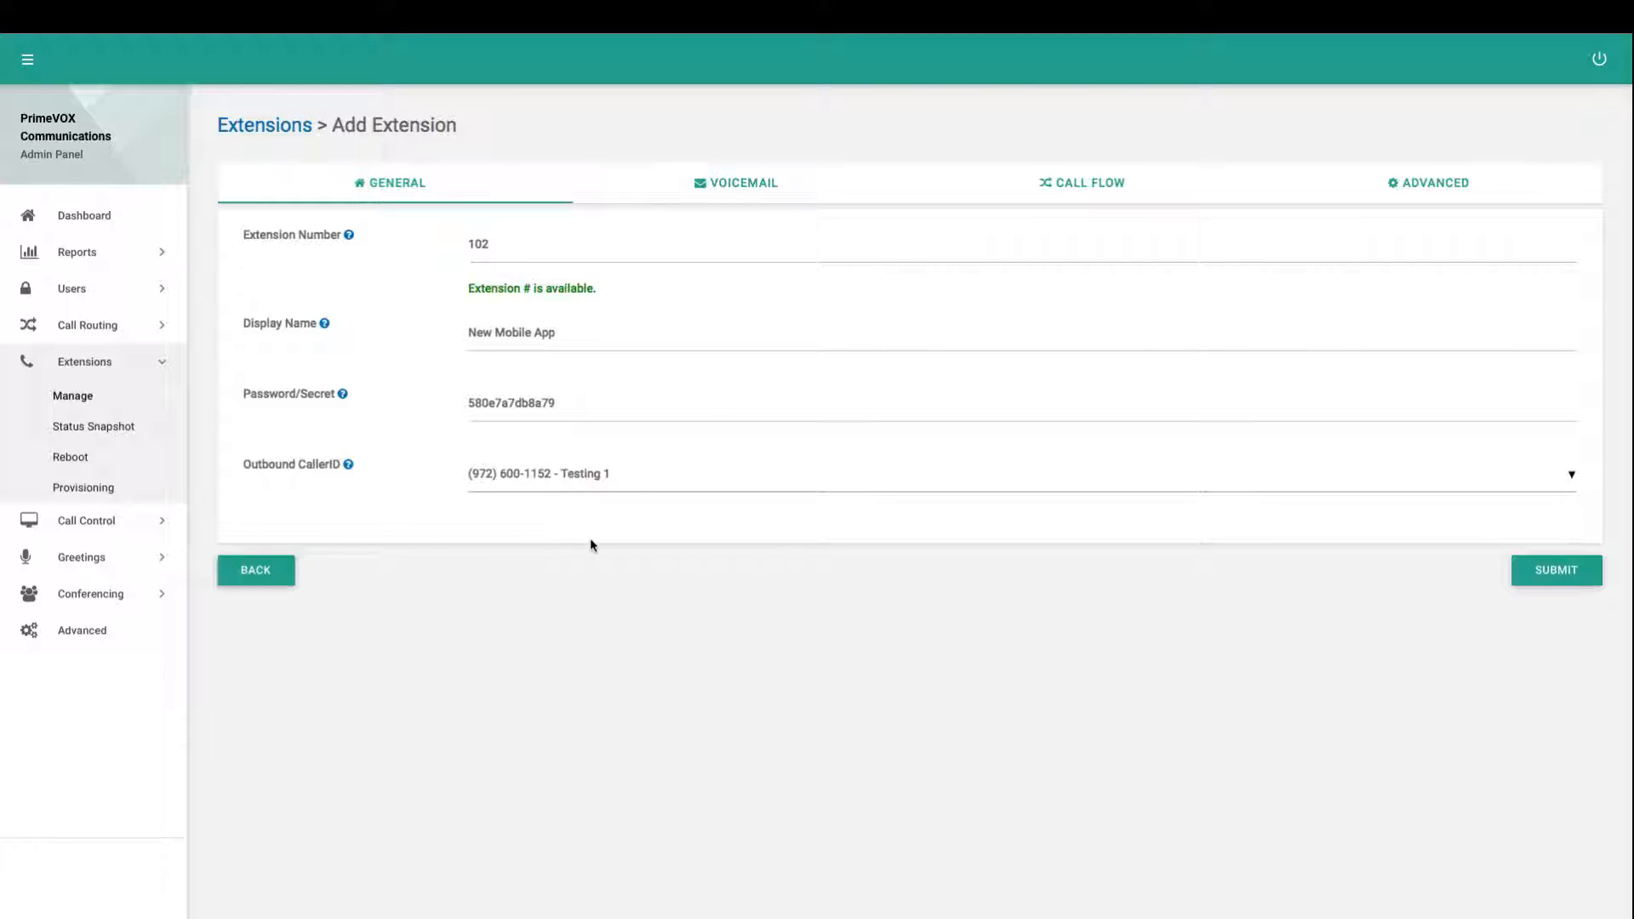
left_click(728, 185)
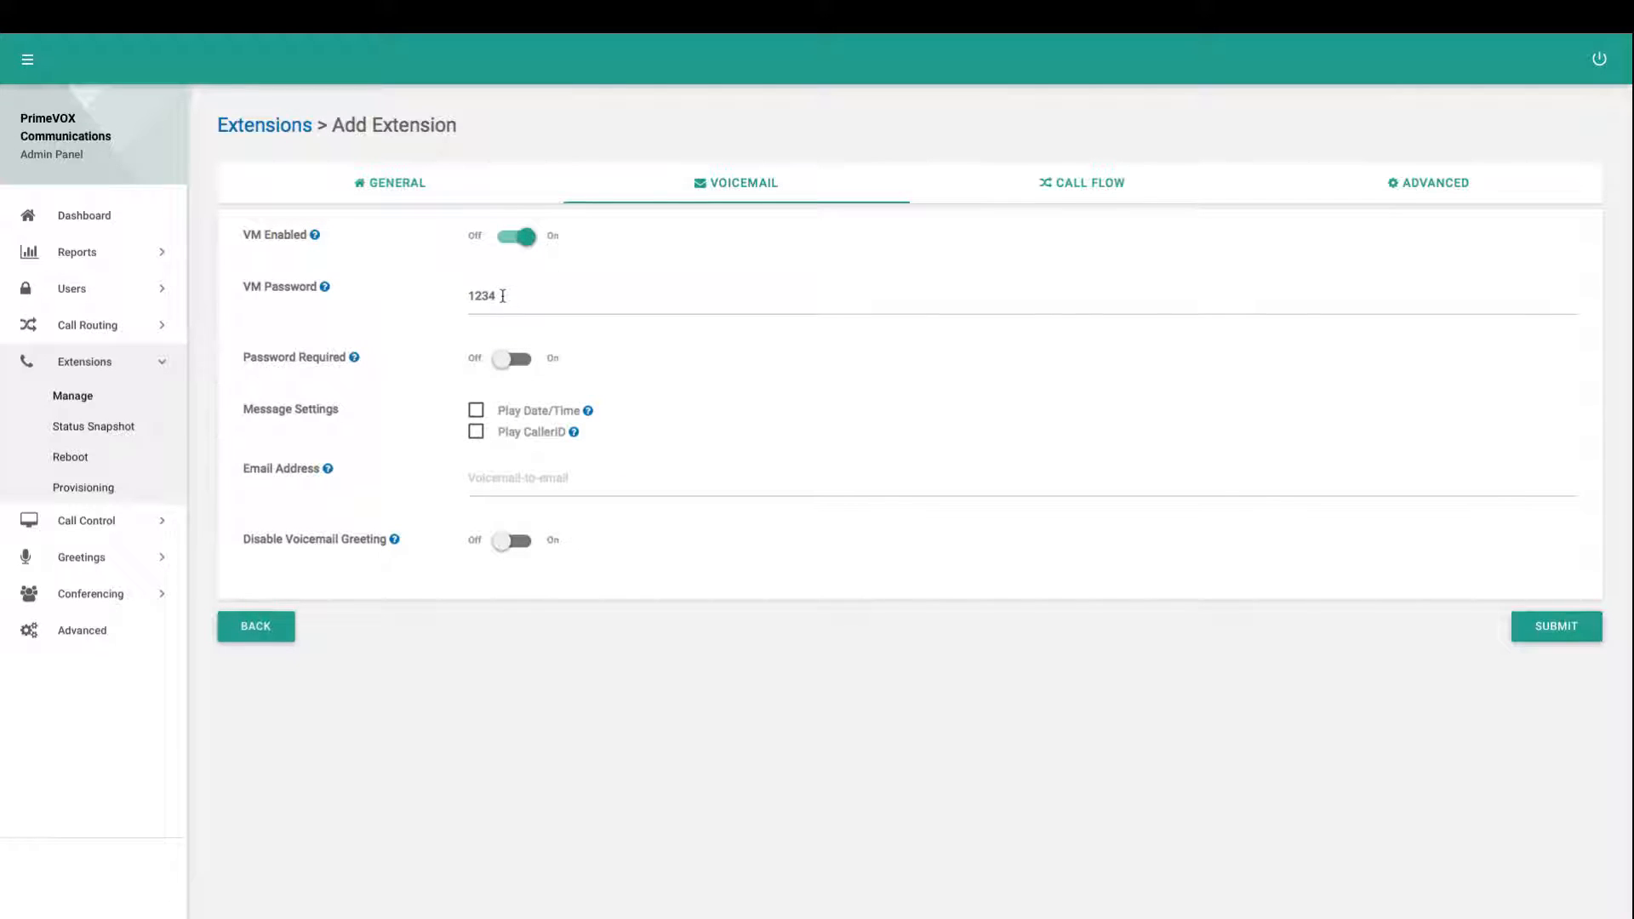
left_click(517, 239)
Step: Turn off Monitor Latency for extension 102 and submit the new extension
left_click(365, 188)
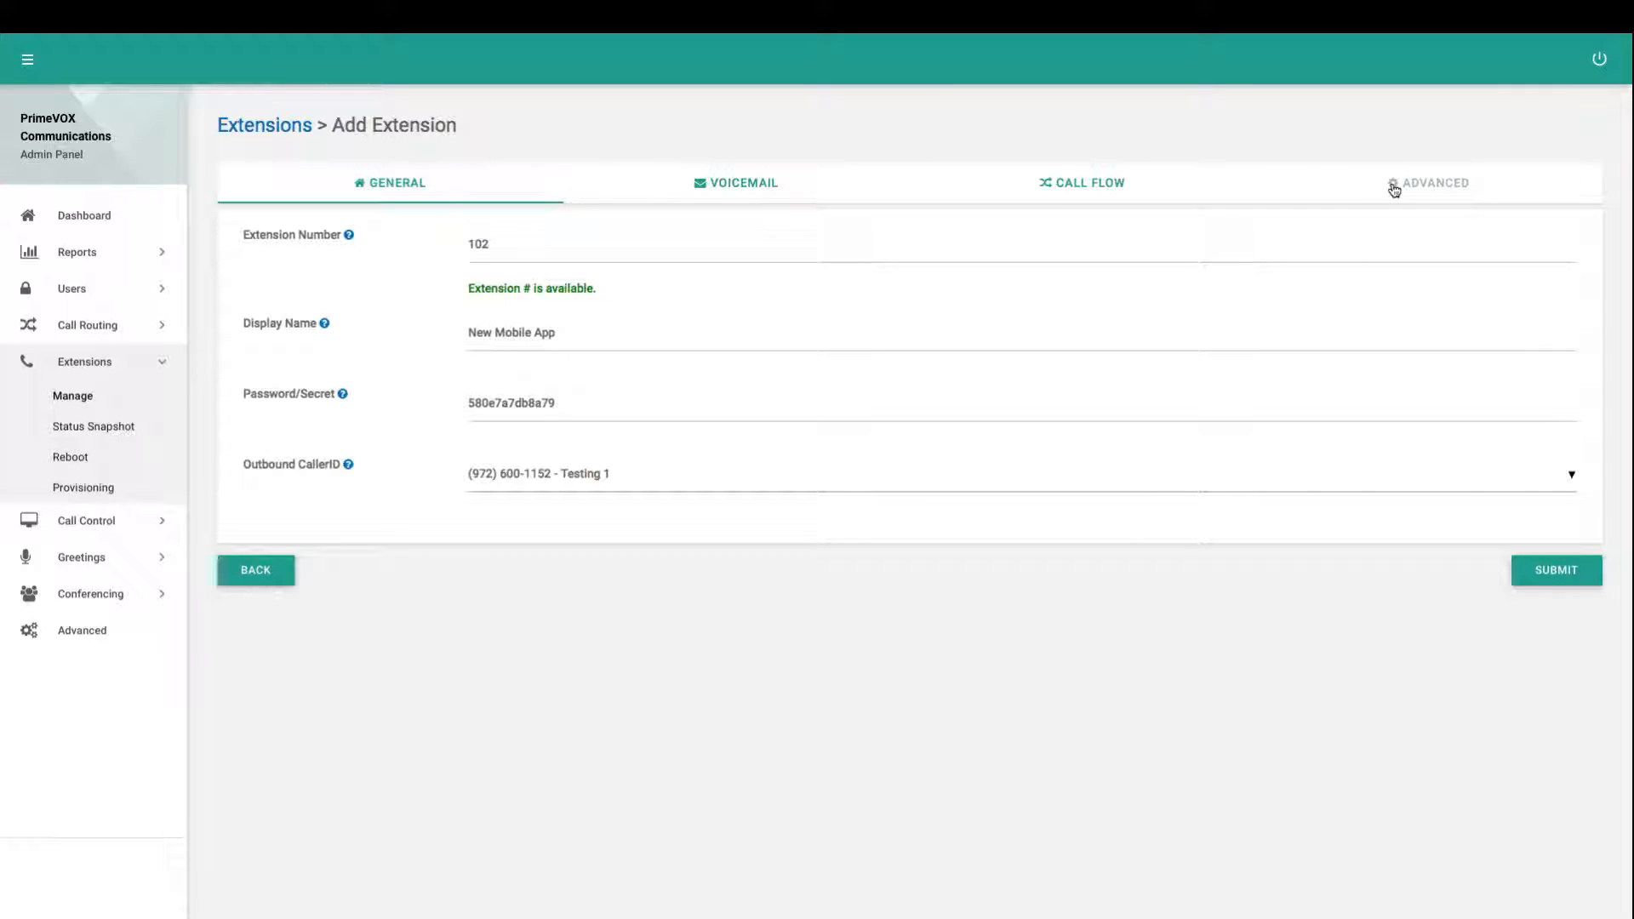
left_click_drag(562, 337, 497, 331)
left_click(518, 333)
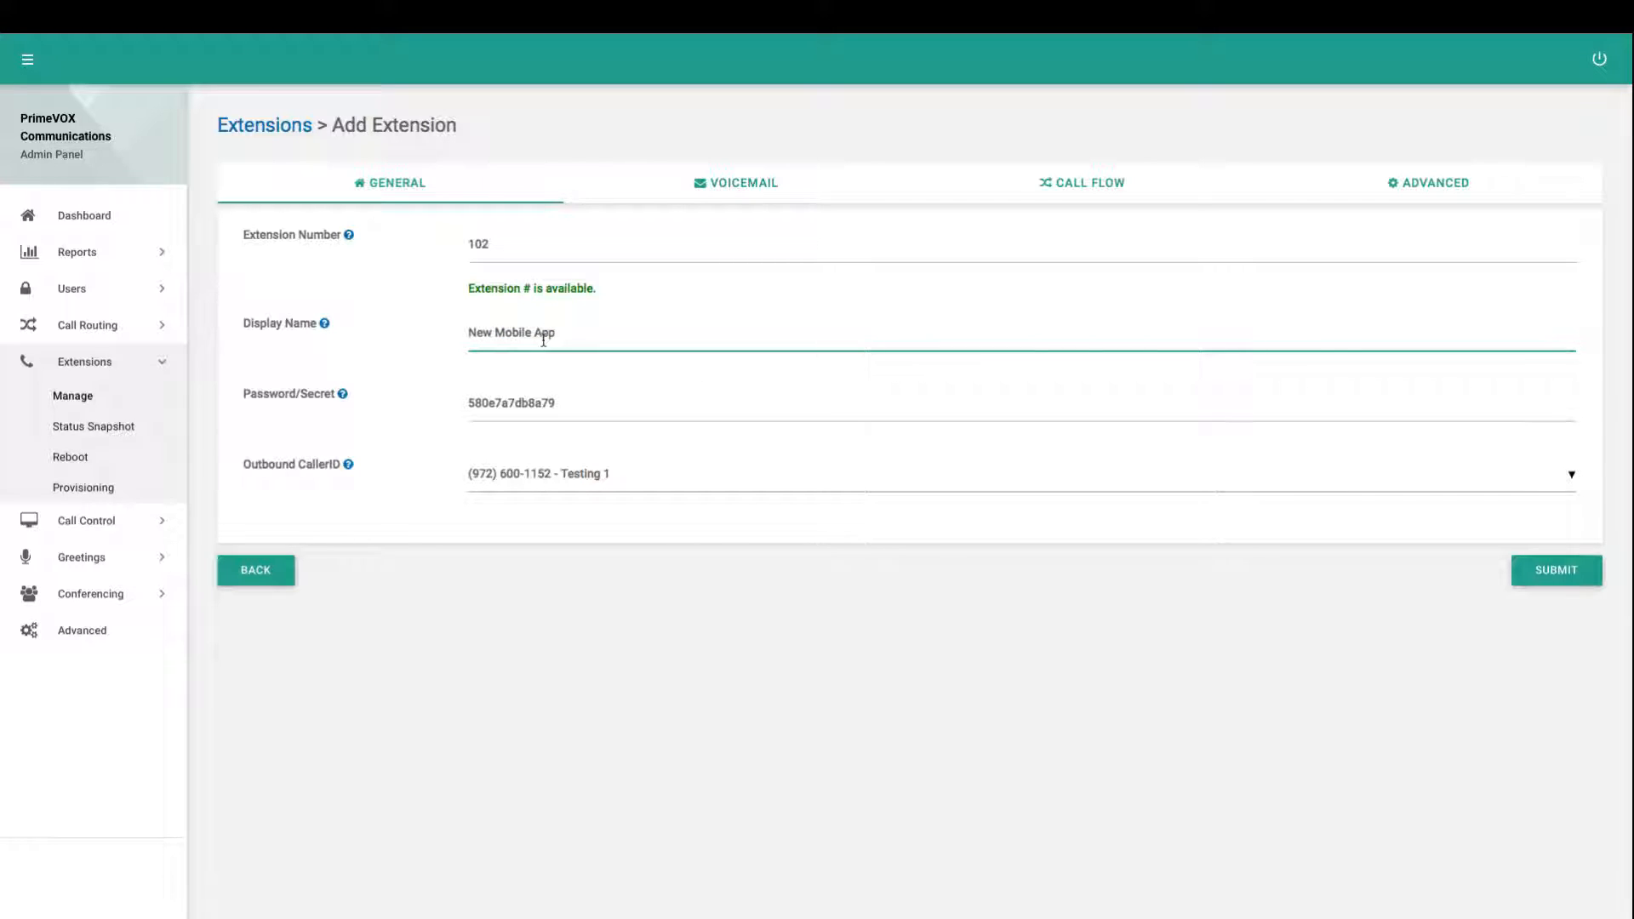
left_click(1394, 181)
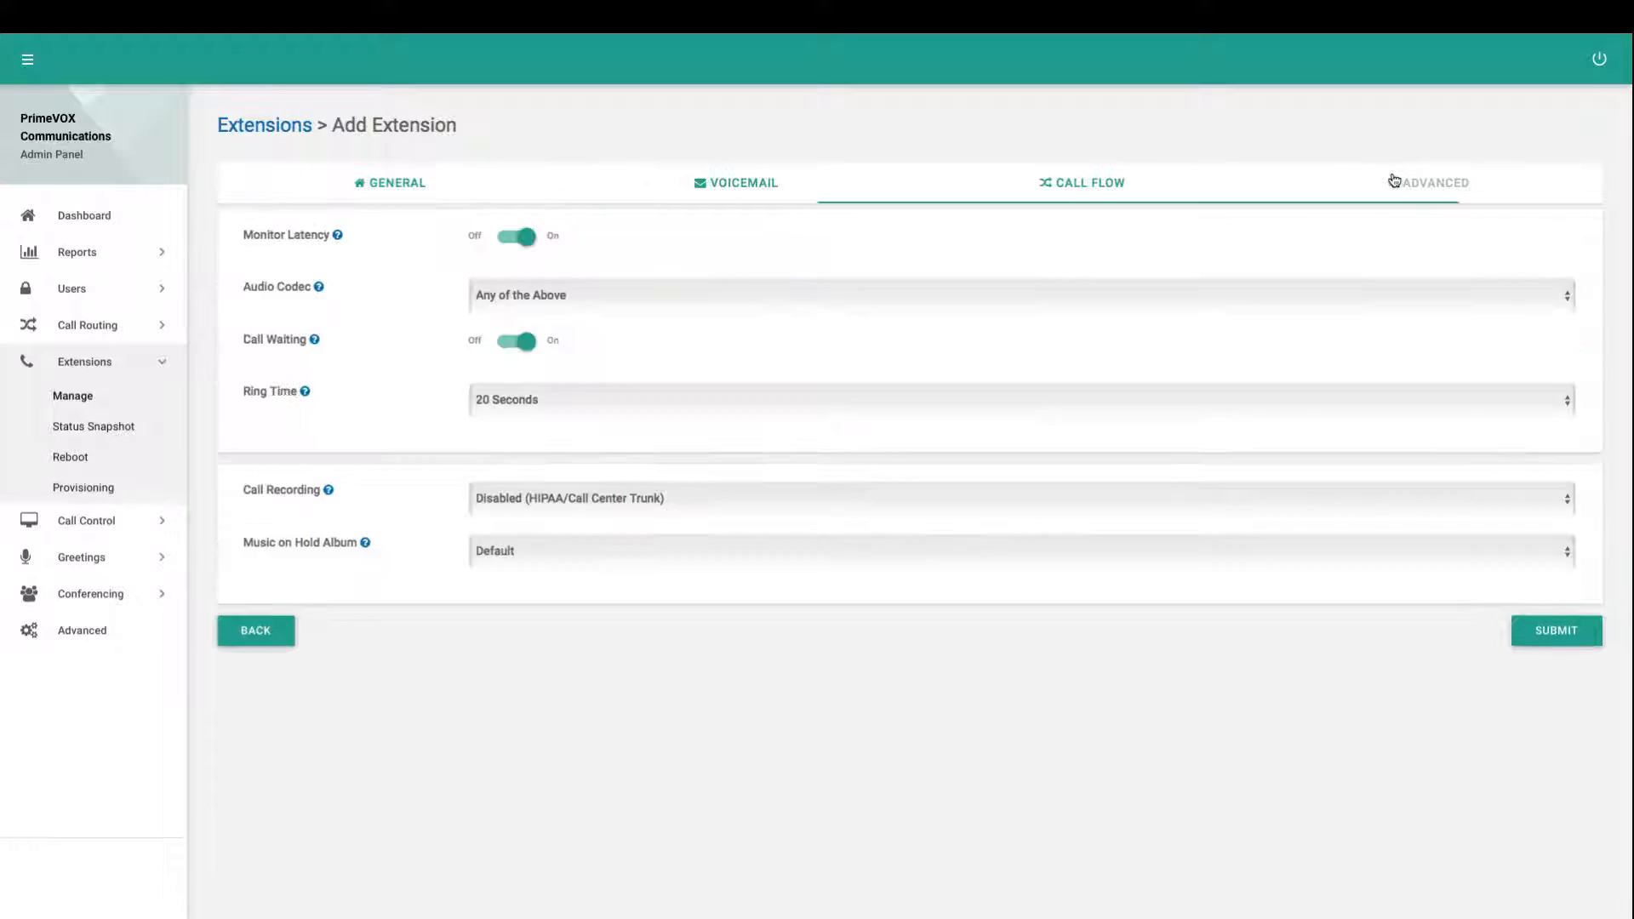
left_click(523, 242)
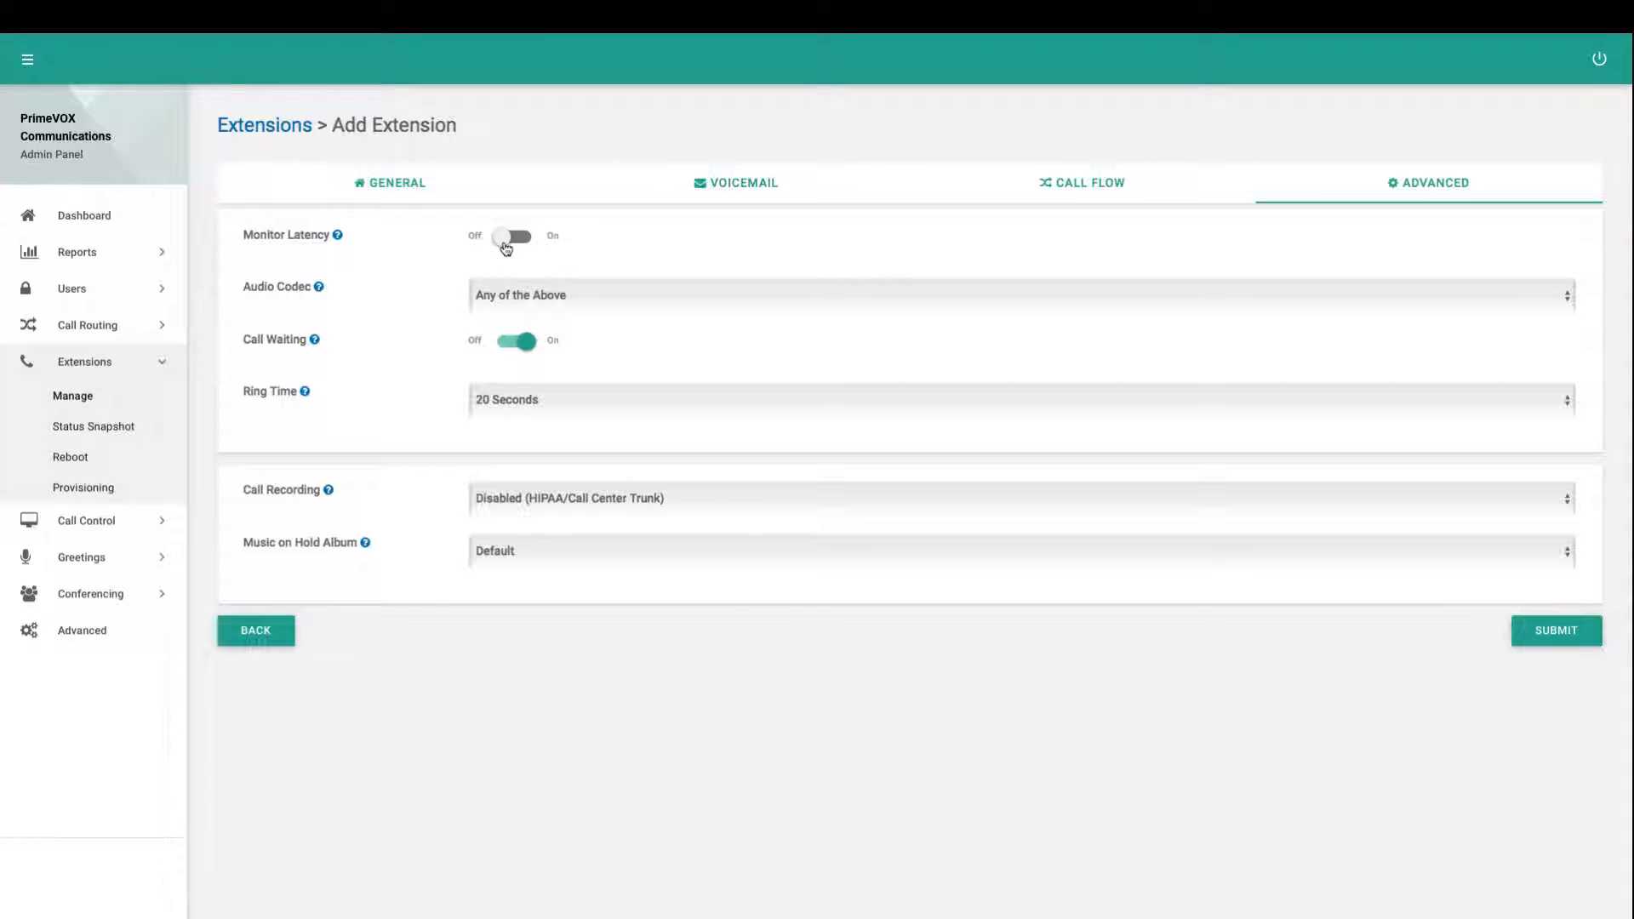
mouse_move(337, 236)
left_click(1545, 633)
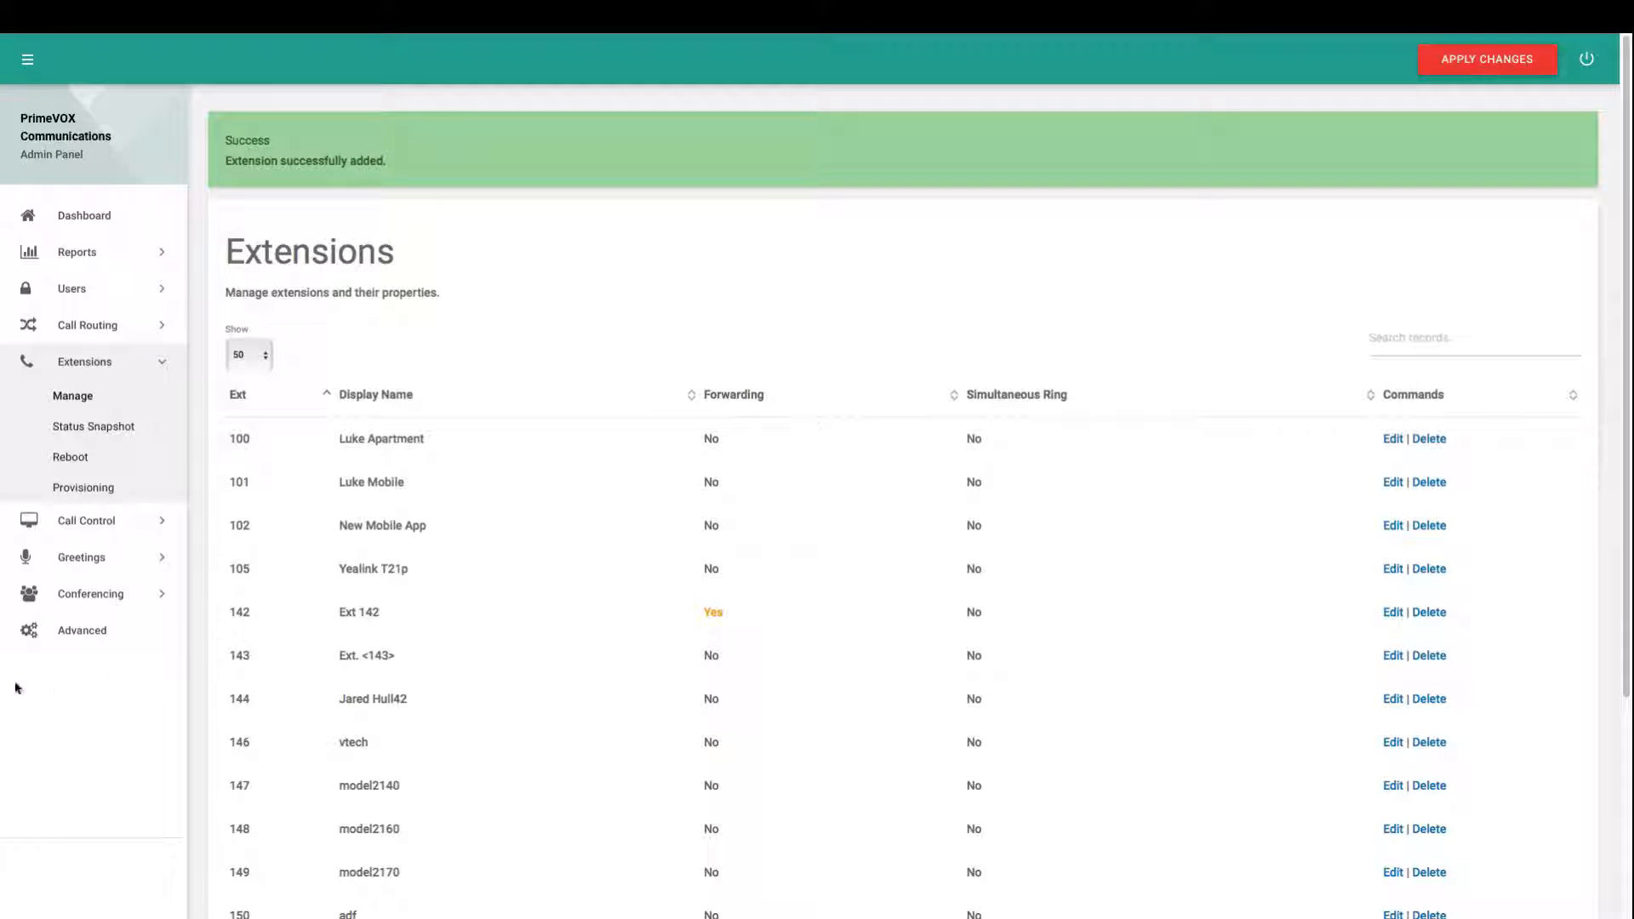
left_click_drag(226, 527, 435, 528)
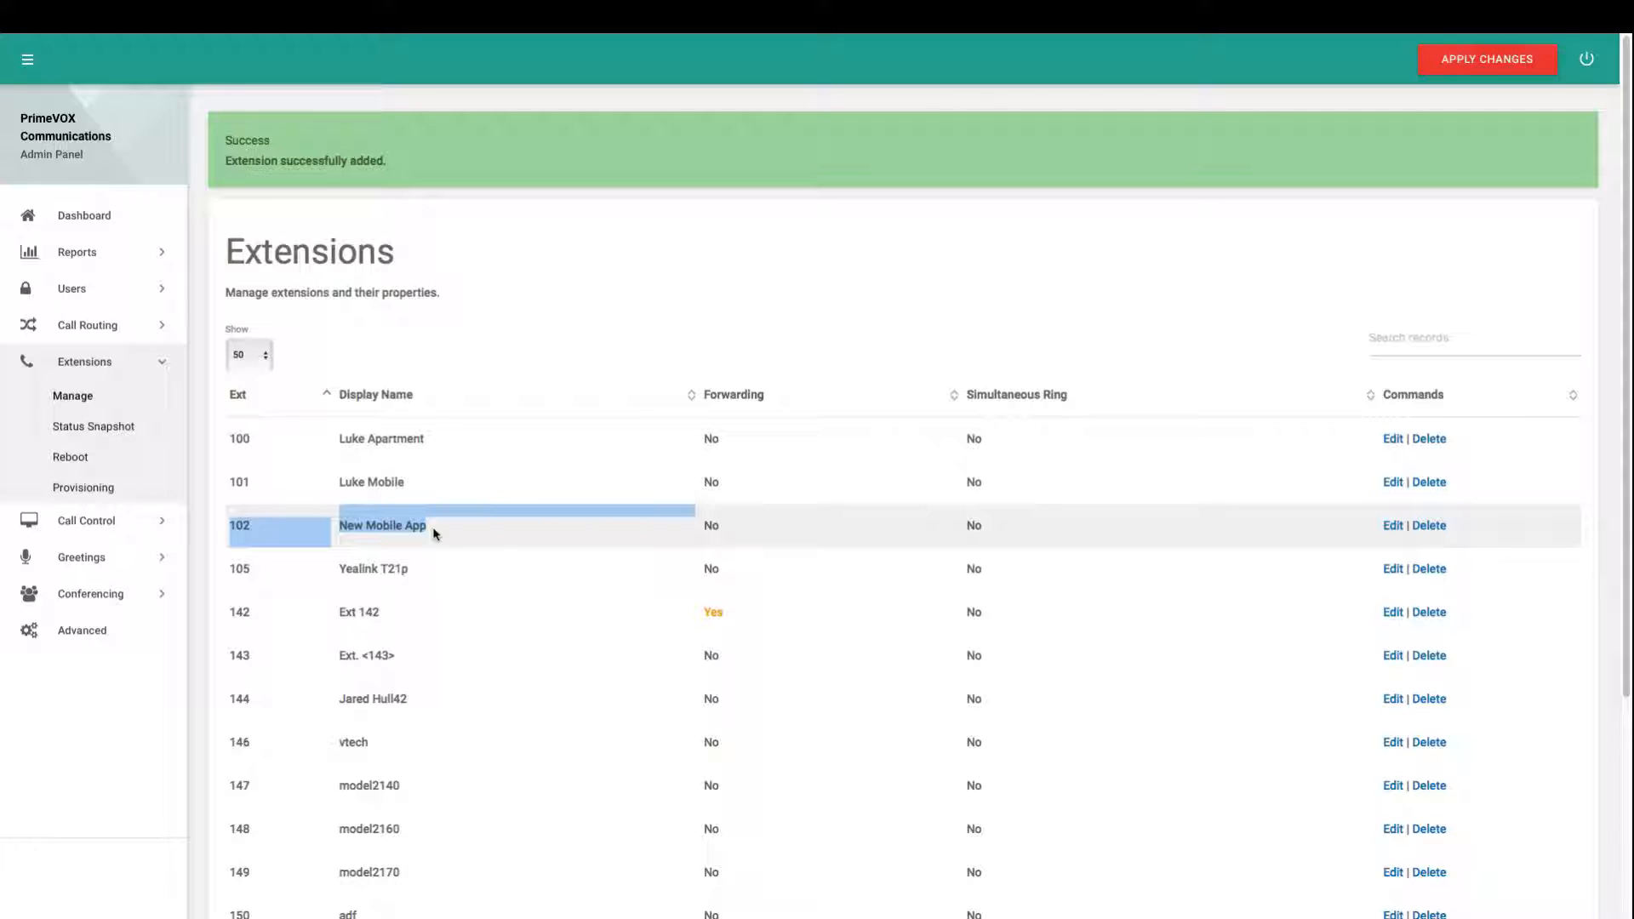
left_click(434, 533)
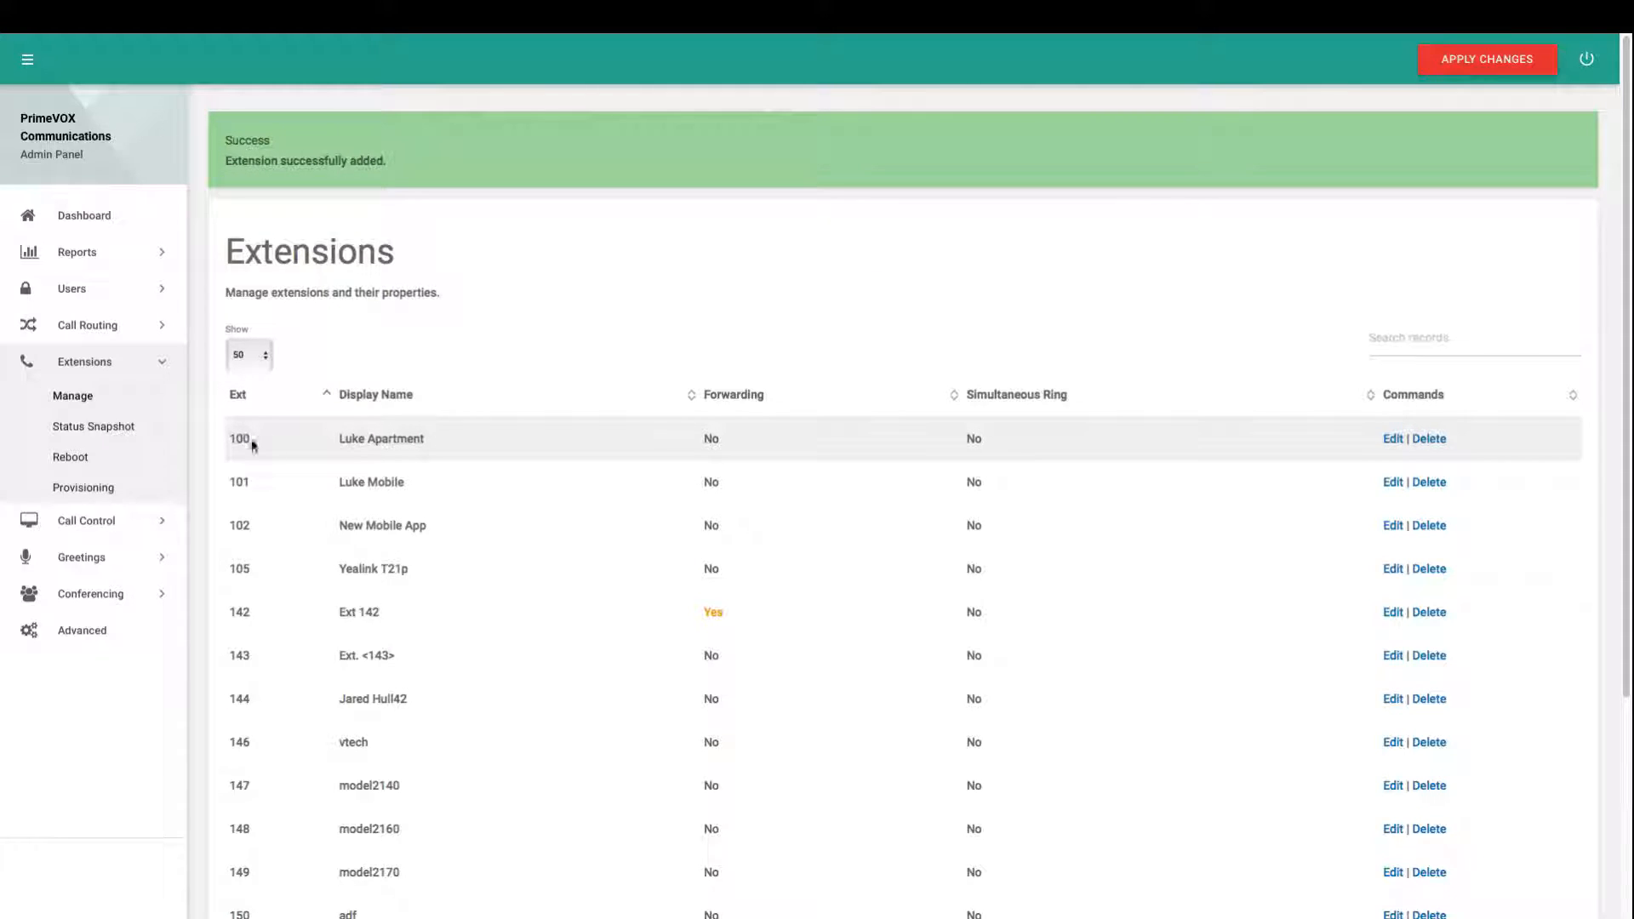
Step: Open extension 100 for editing and go to its call flow settings
left_click_drag(337, 439, 424, 438)
left_click(421, 437)
left_click(1394, 439)
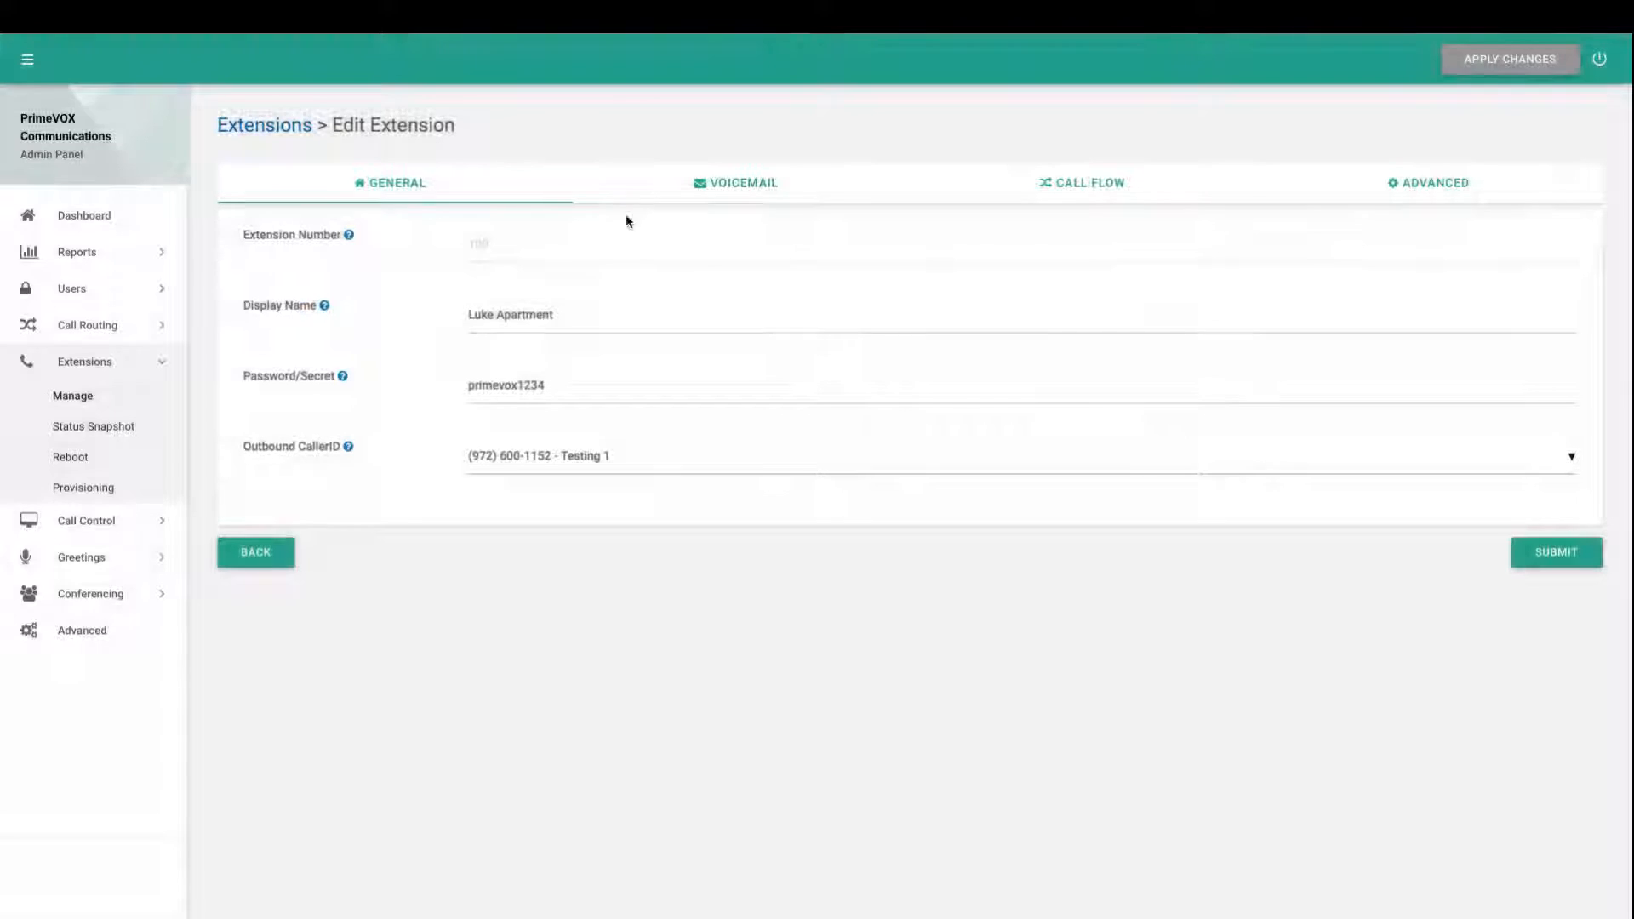
left_click(1085, 184)
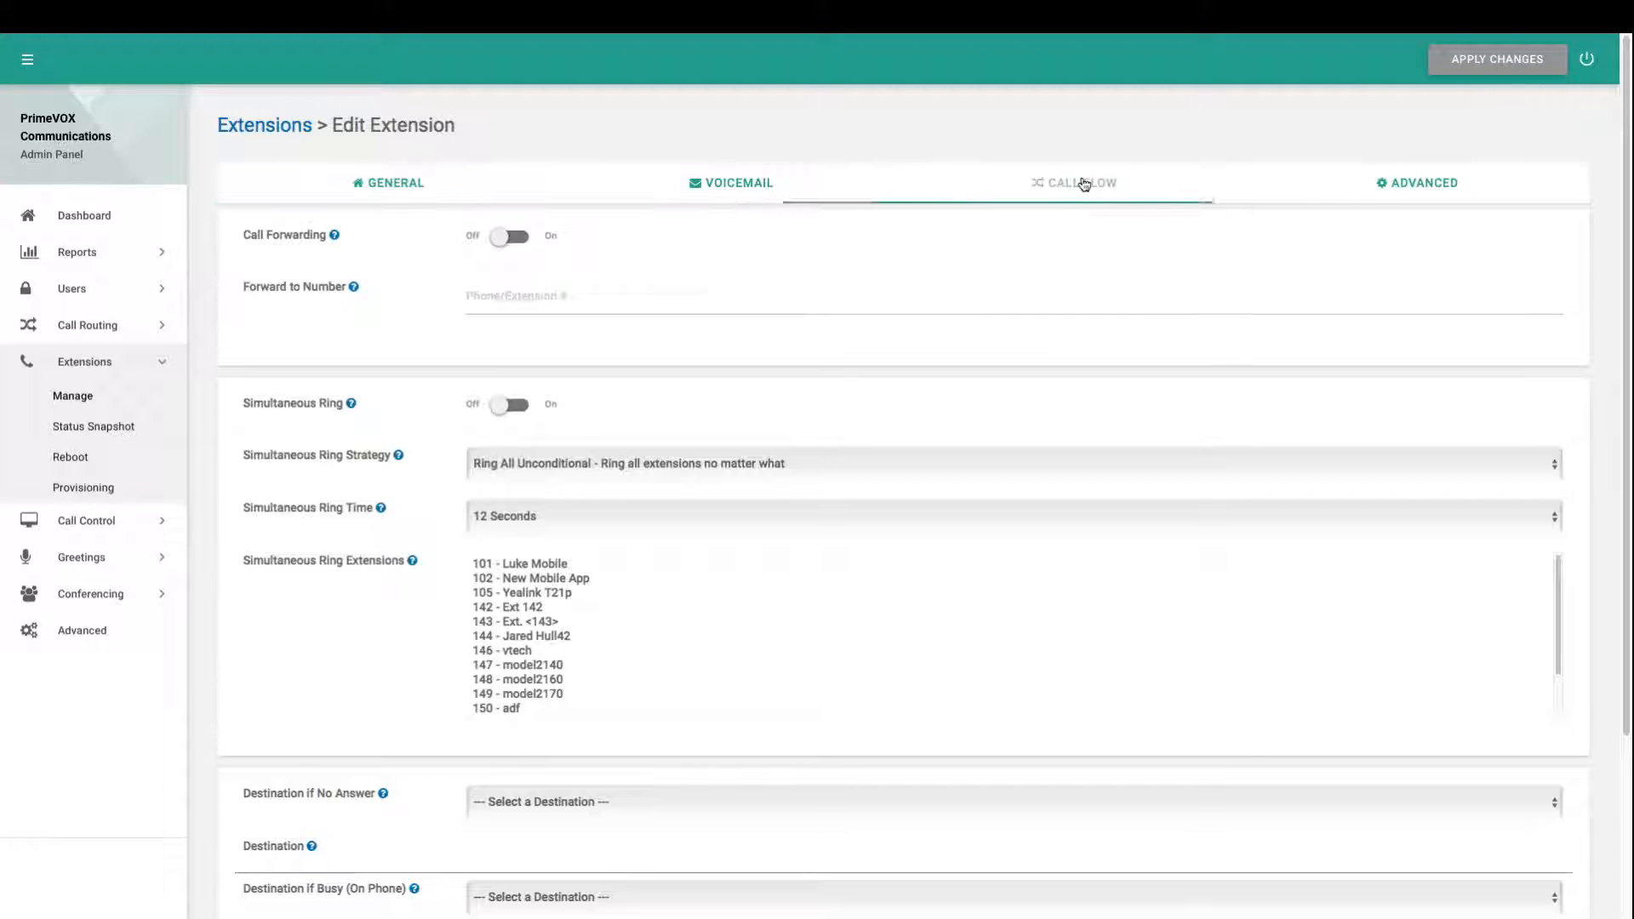
scroll(425, 359, "down", 1)
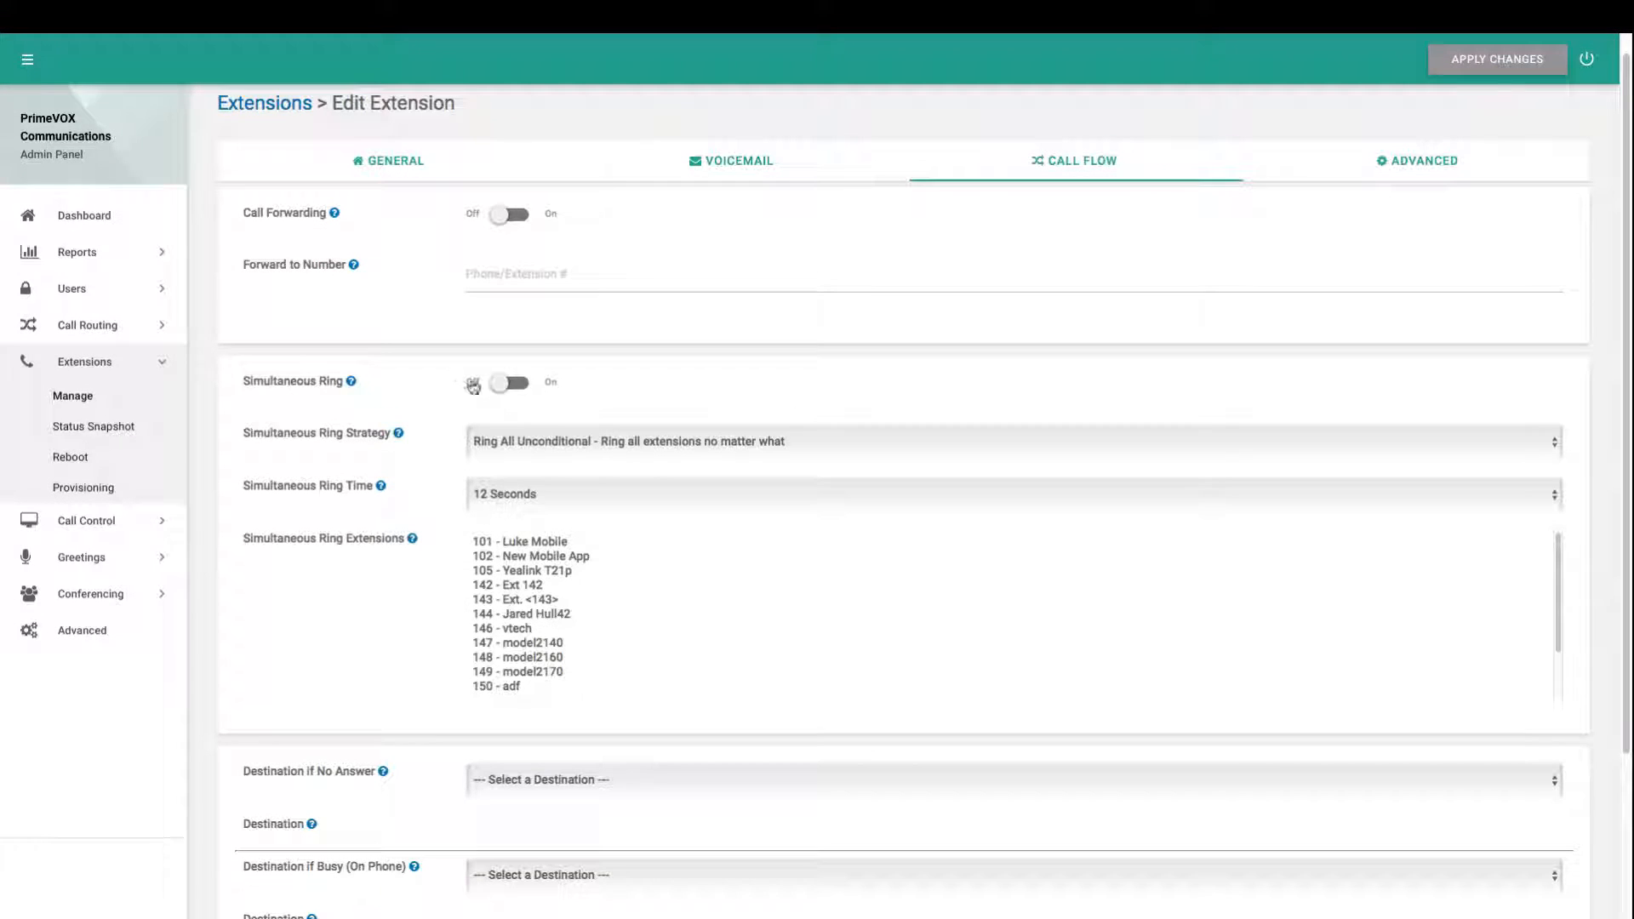
Step: Turn on Simultaneous Ring for extension 100 and select only 102 - New Mobile App as the simultaneous ring extension
left_click(516, 385)
left_click(536, 557)
left_click(538, 545, "ctrl")
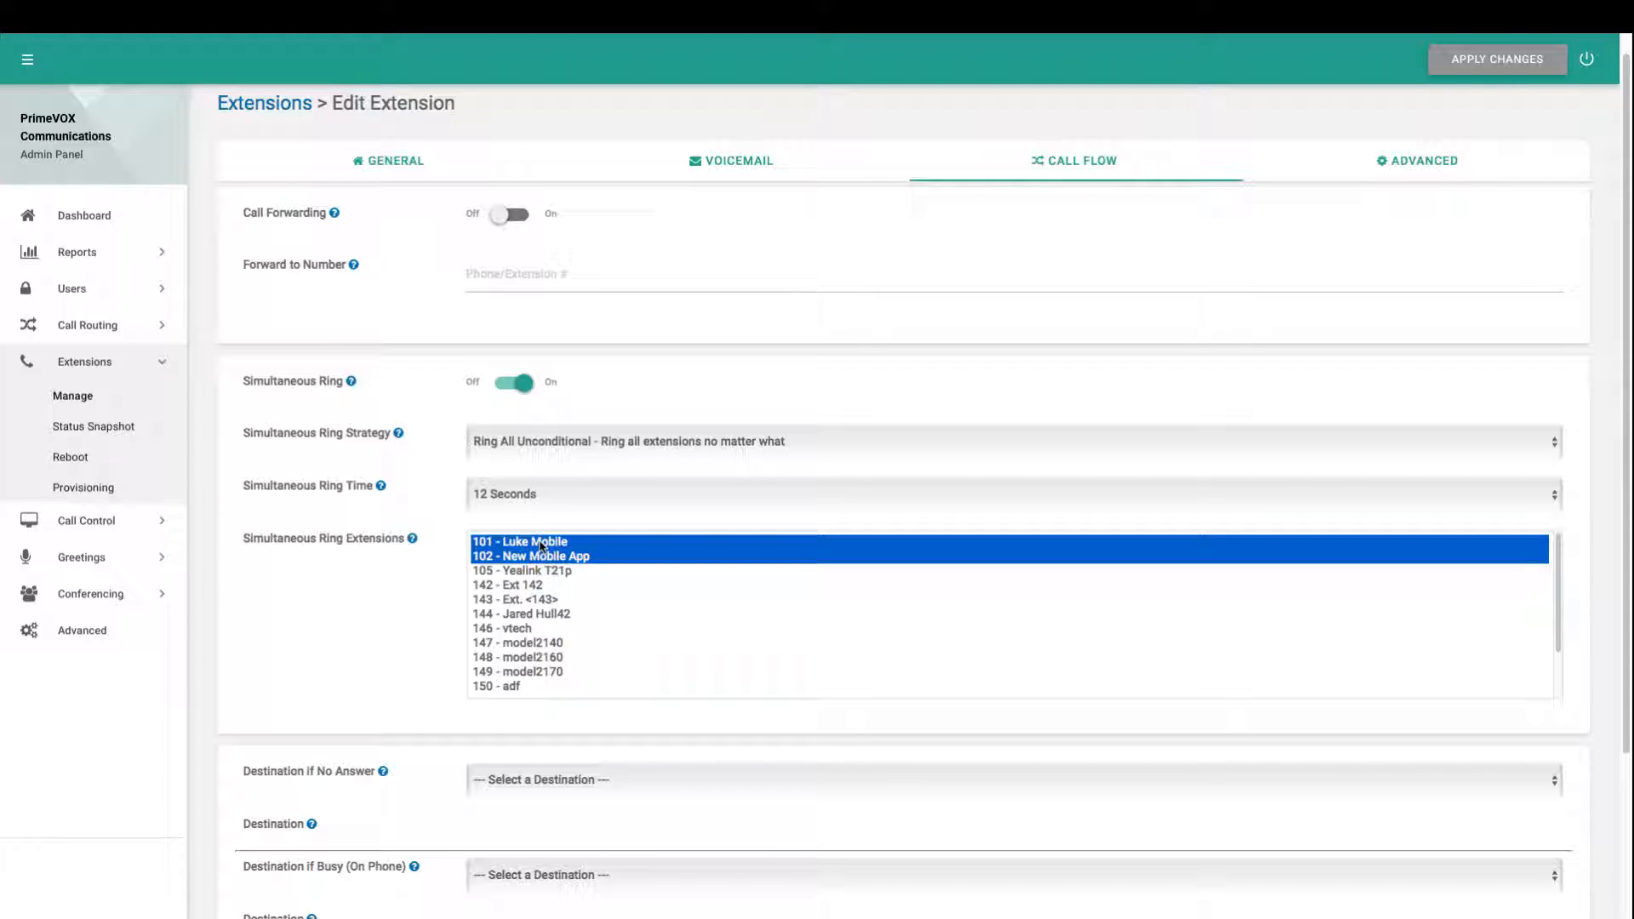
left_click(541, 544, "ctrl")
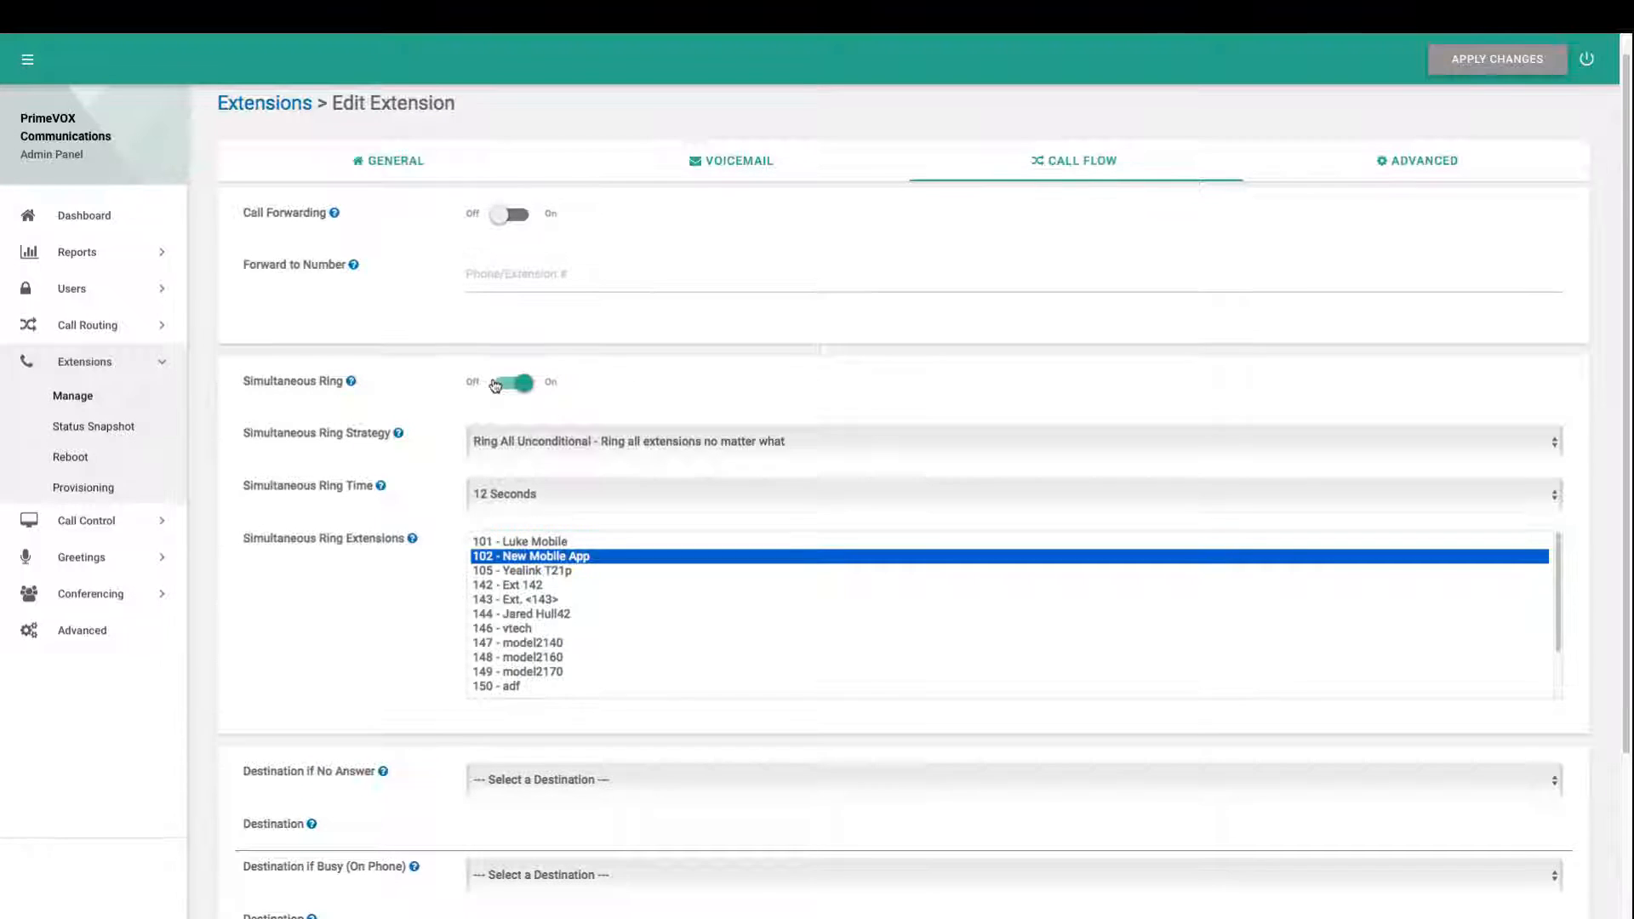
scroll(492, 380, "up", 1)
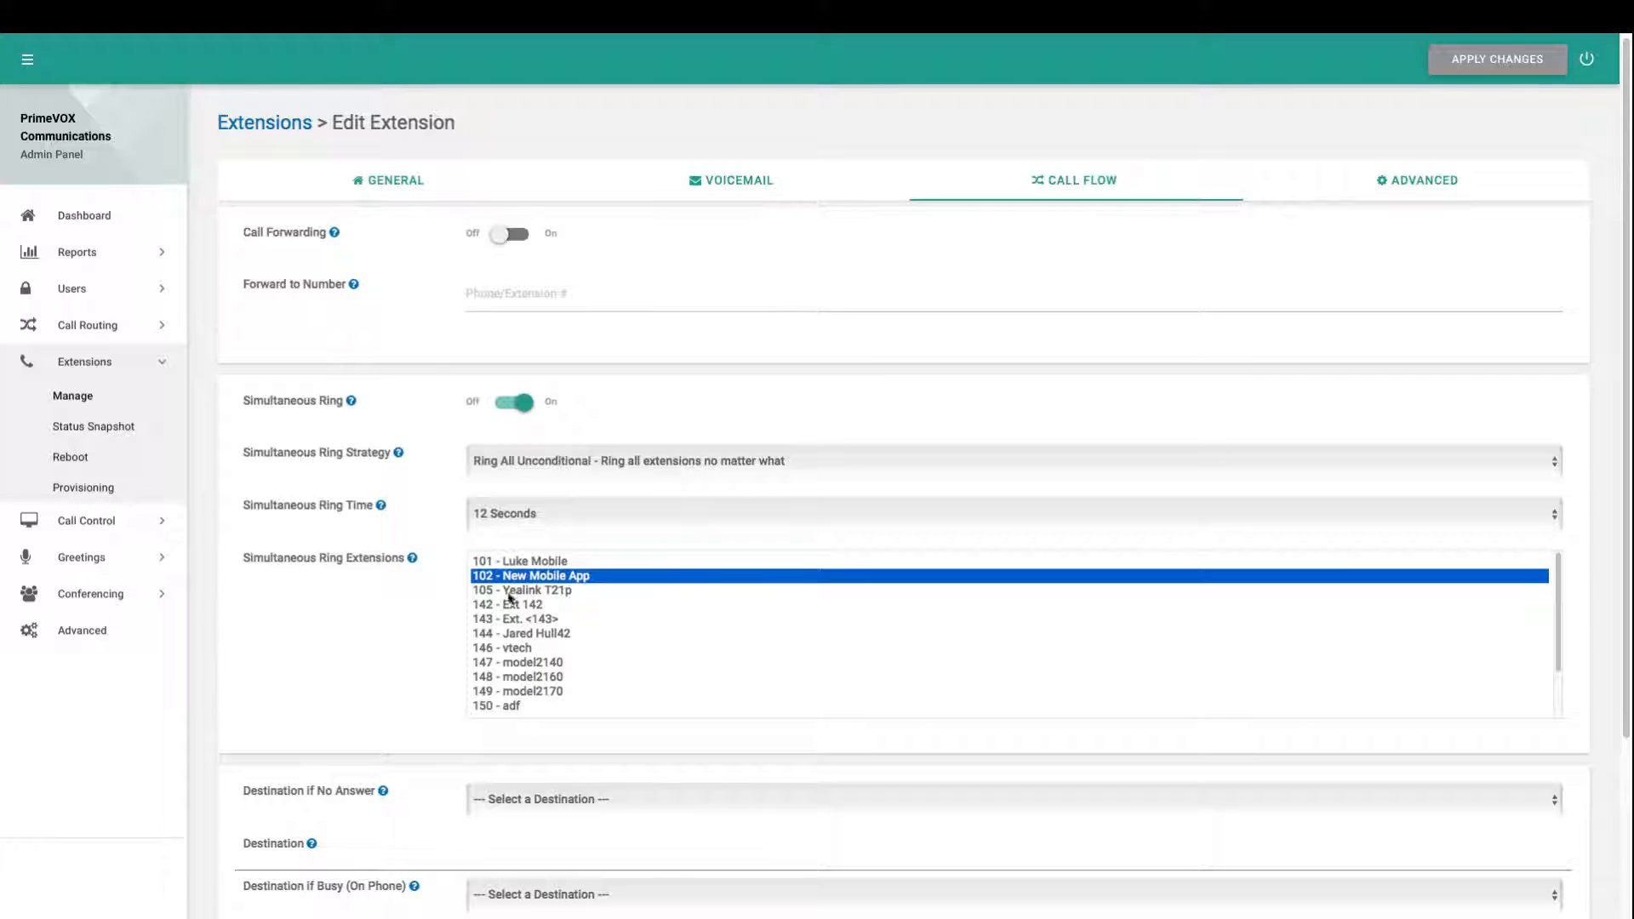
Step: Set extension 100's Simultaneous Ring Time to 20 Seconds, then submit the extension and apply the changes
left_click(489, 521)
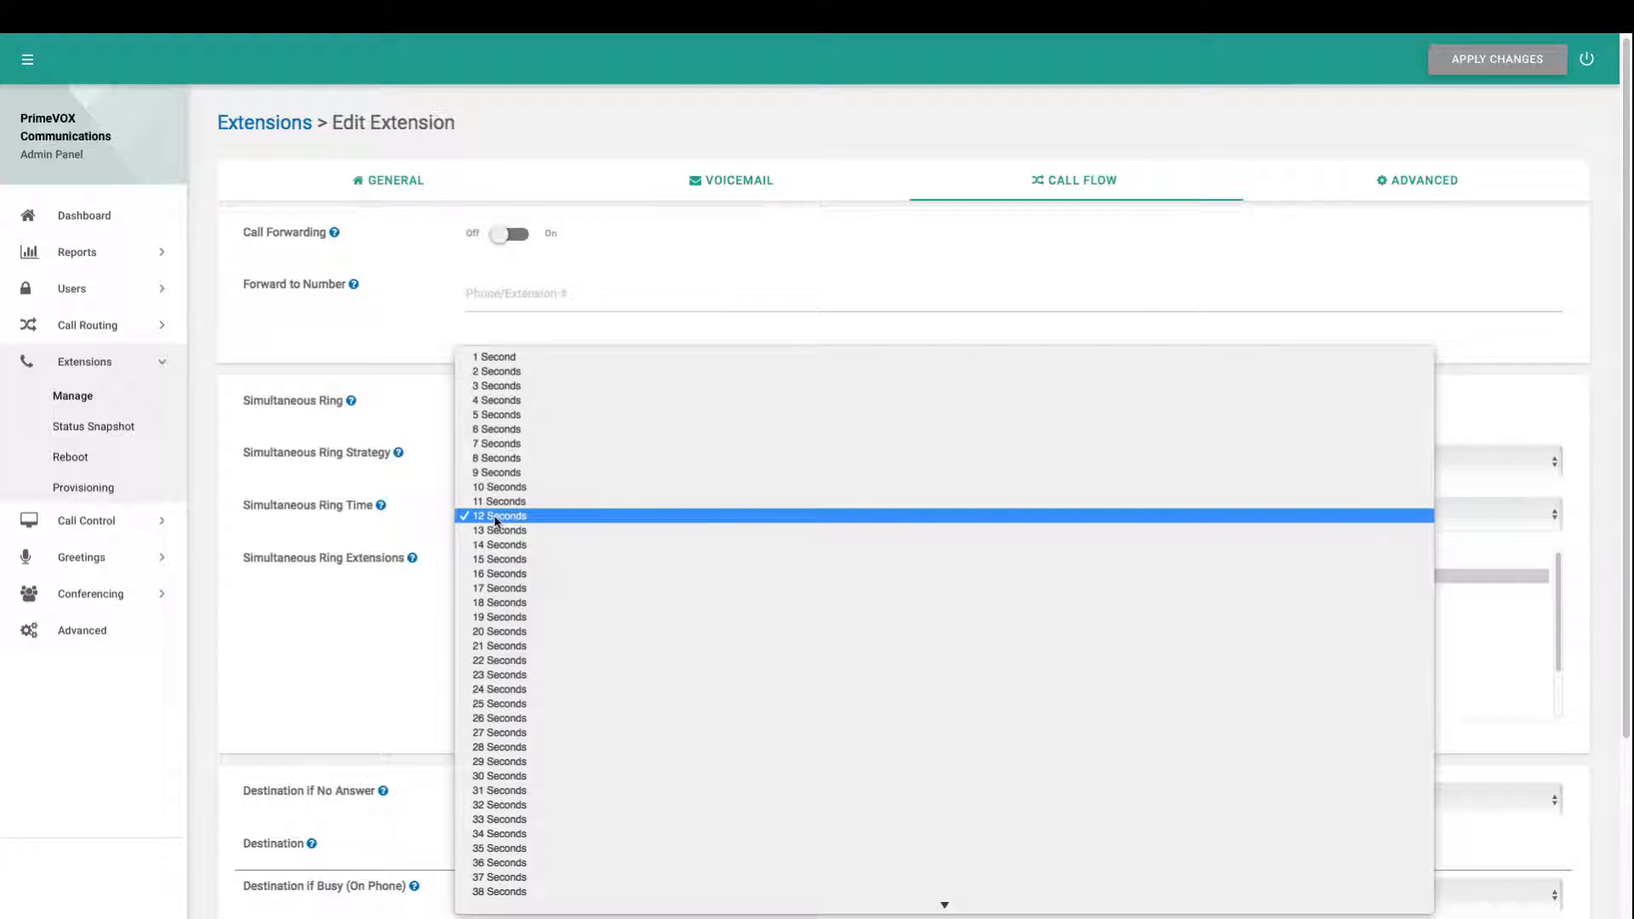
left_click(502, 634)
scroll(403, 504, "down", 3)
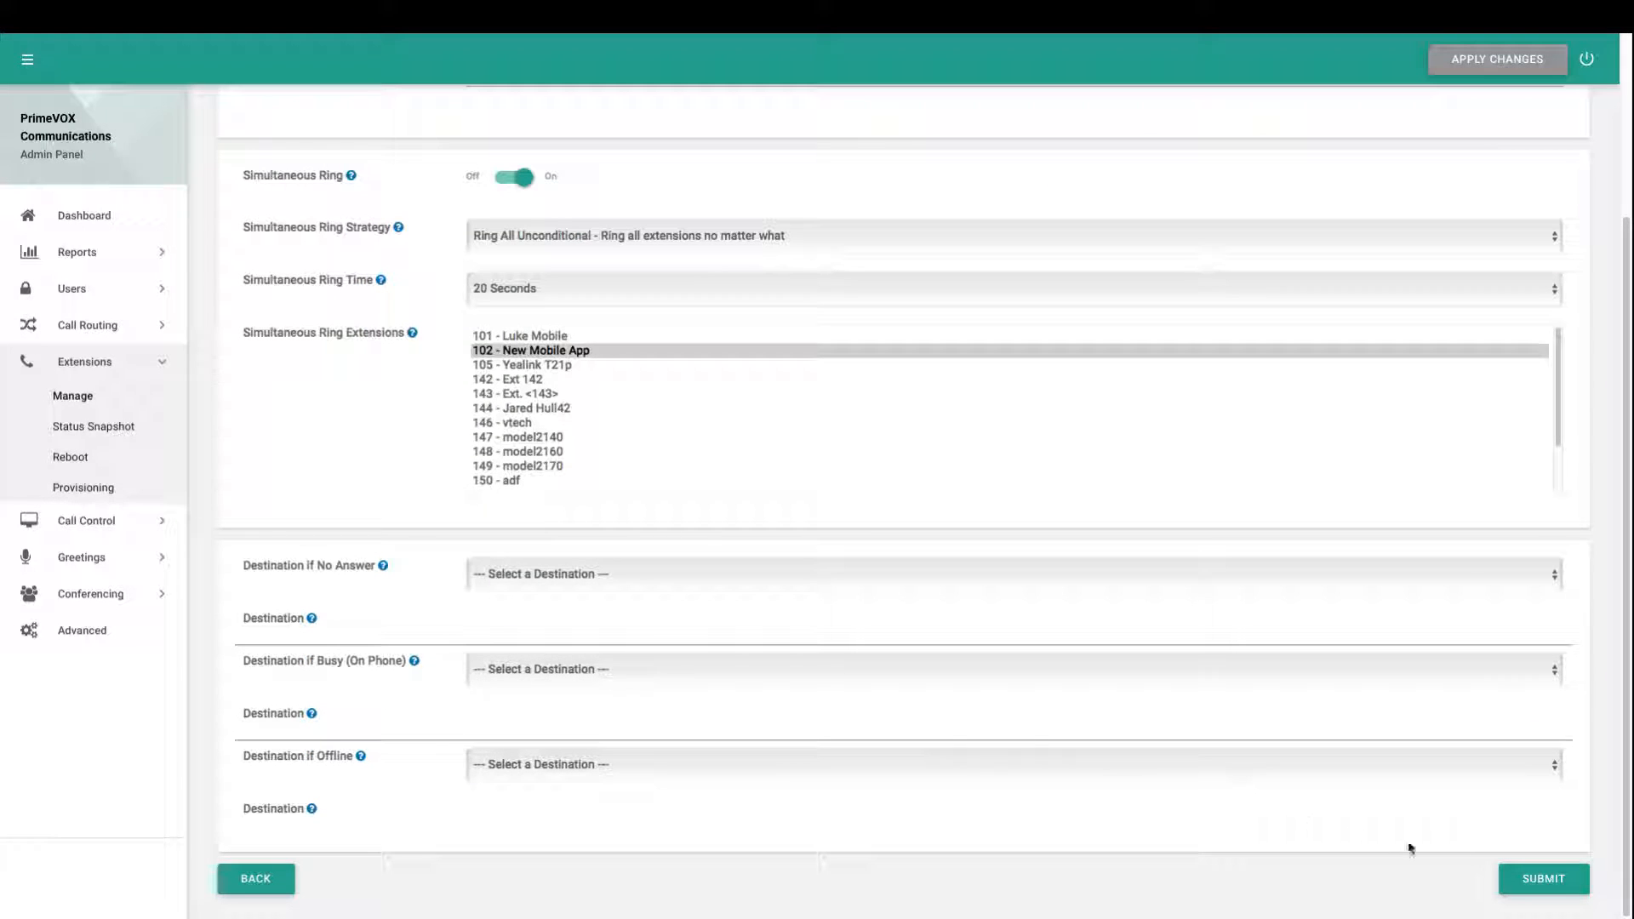
left_click(1537, 912)
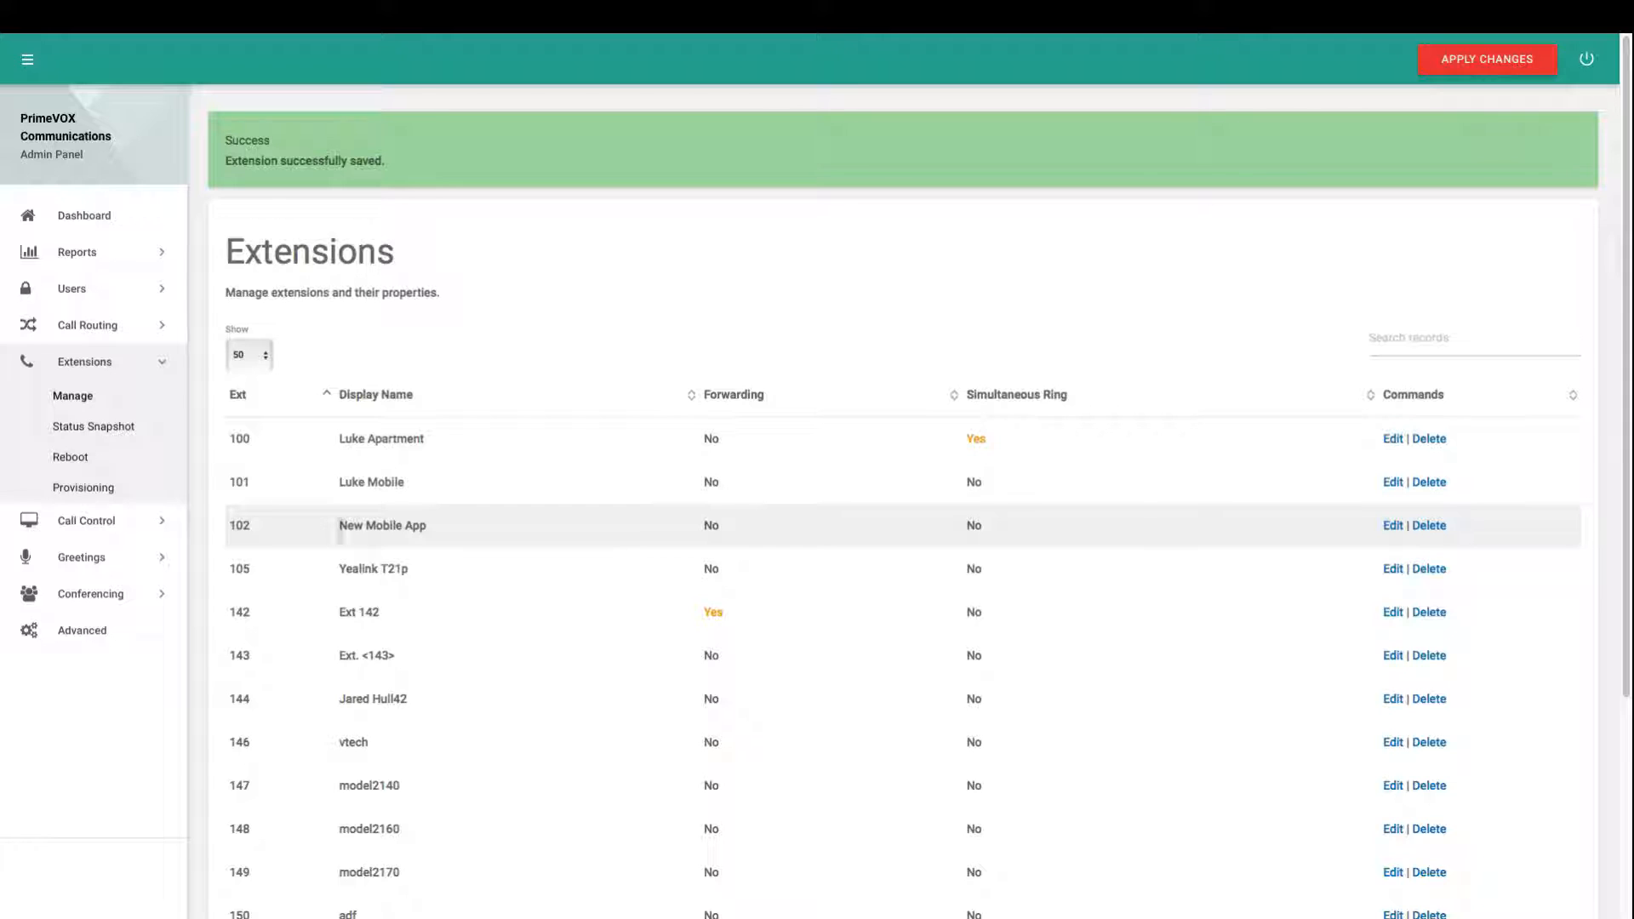
left_click(1470, 64)
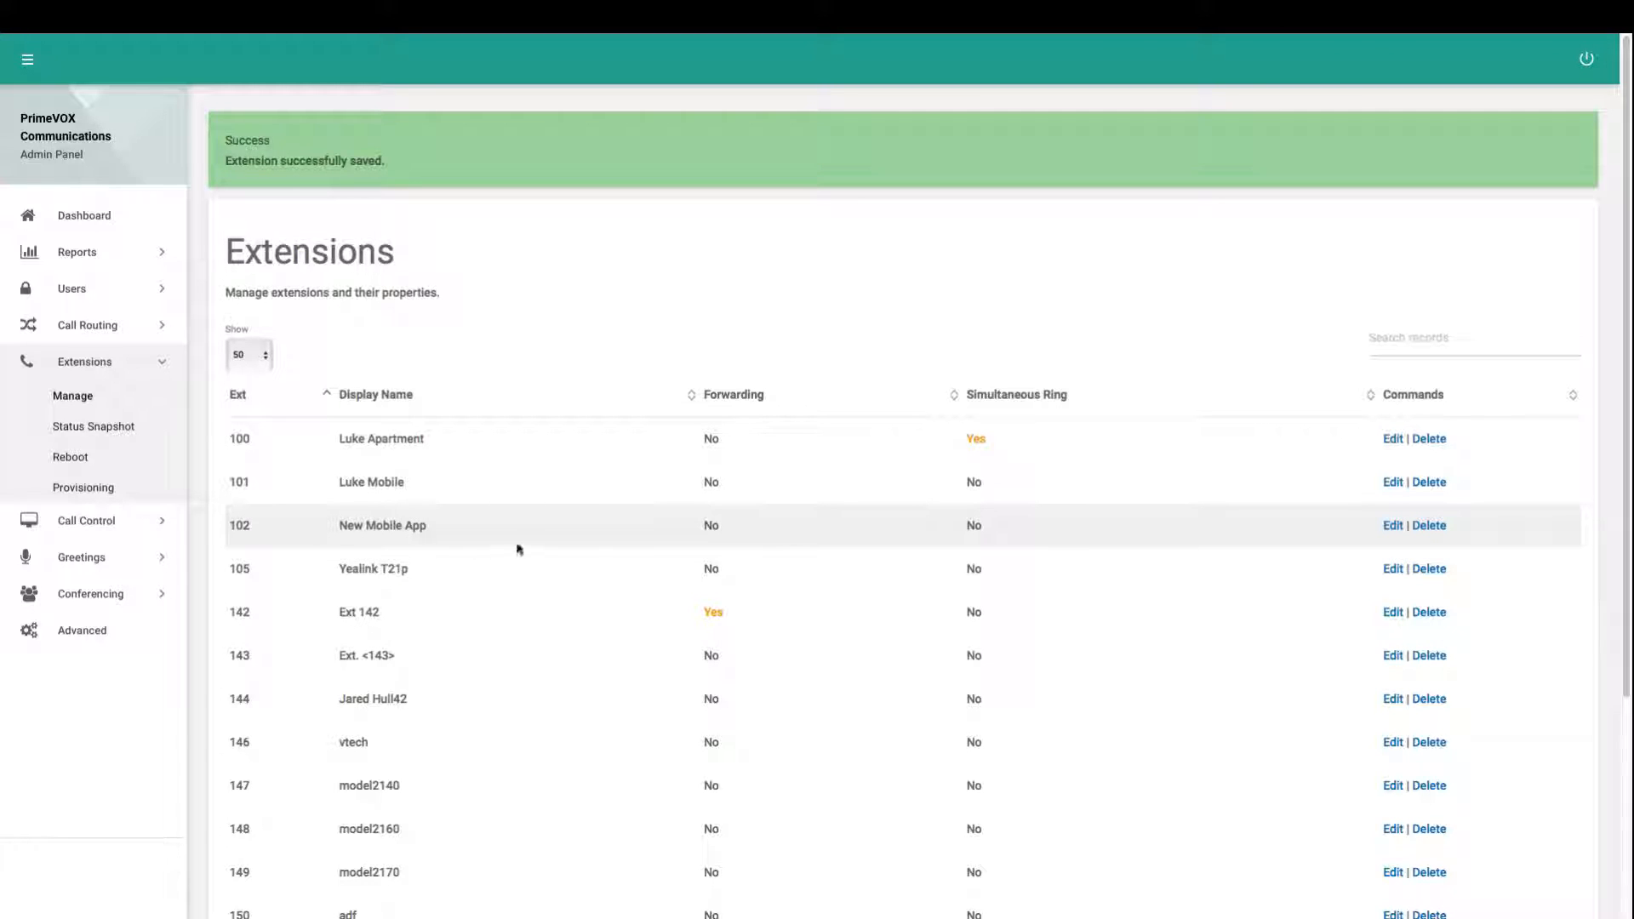
Step: Start adding a device in the extension provisioning section and set its hardware to Grandstream Wave
left_click(87, 487)
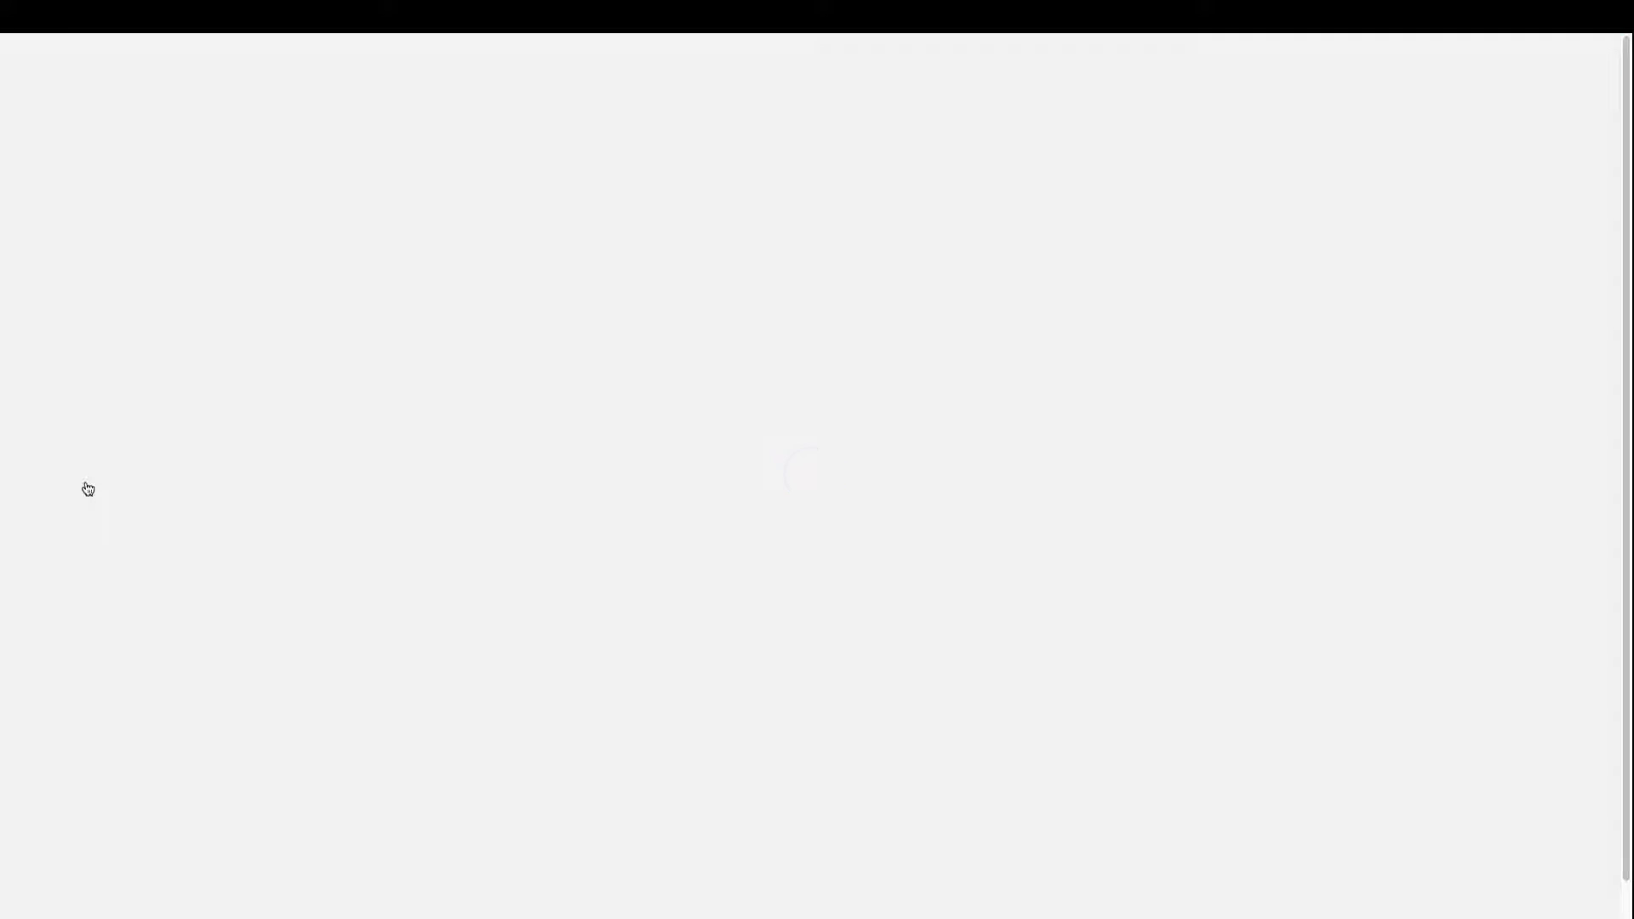
scroll(512, 531, "down", 1)
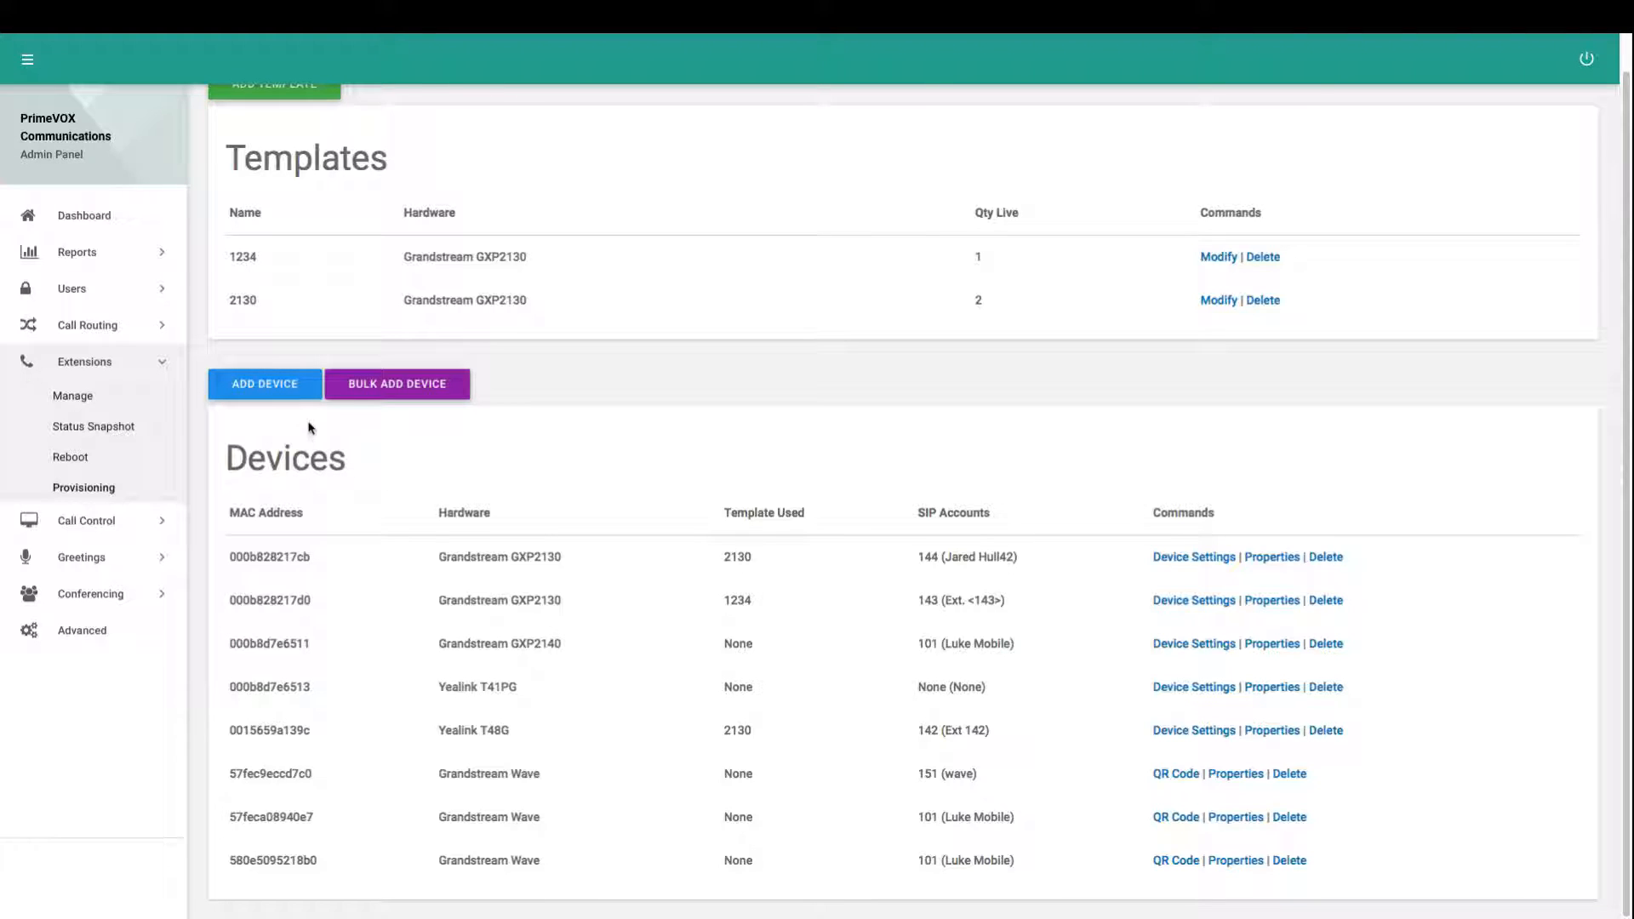
left_click(267, 390)
left_click(535, 201)
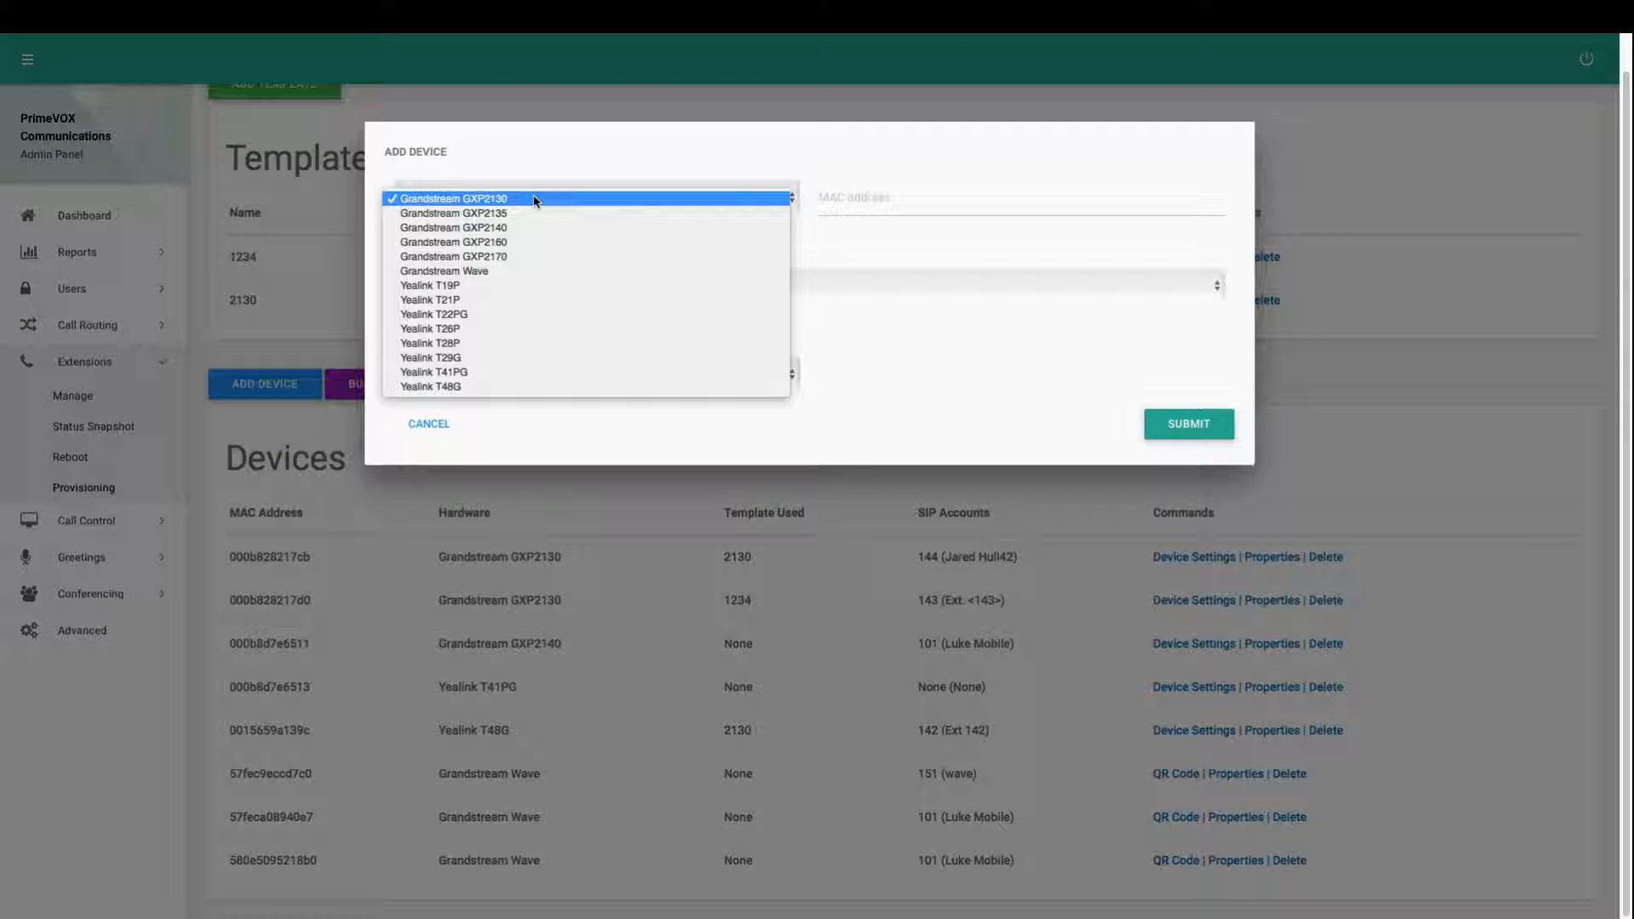
left_click(477, 271)
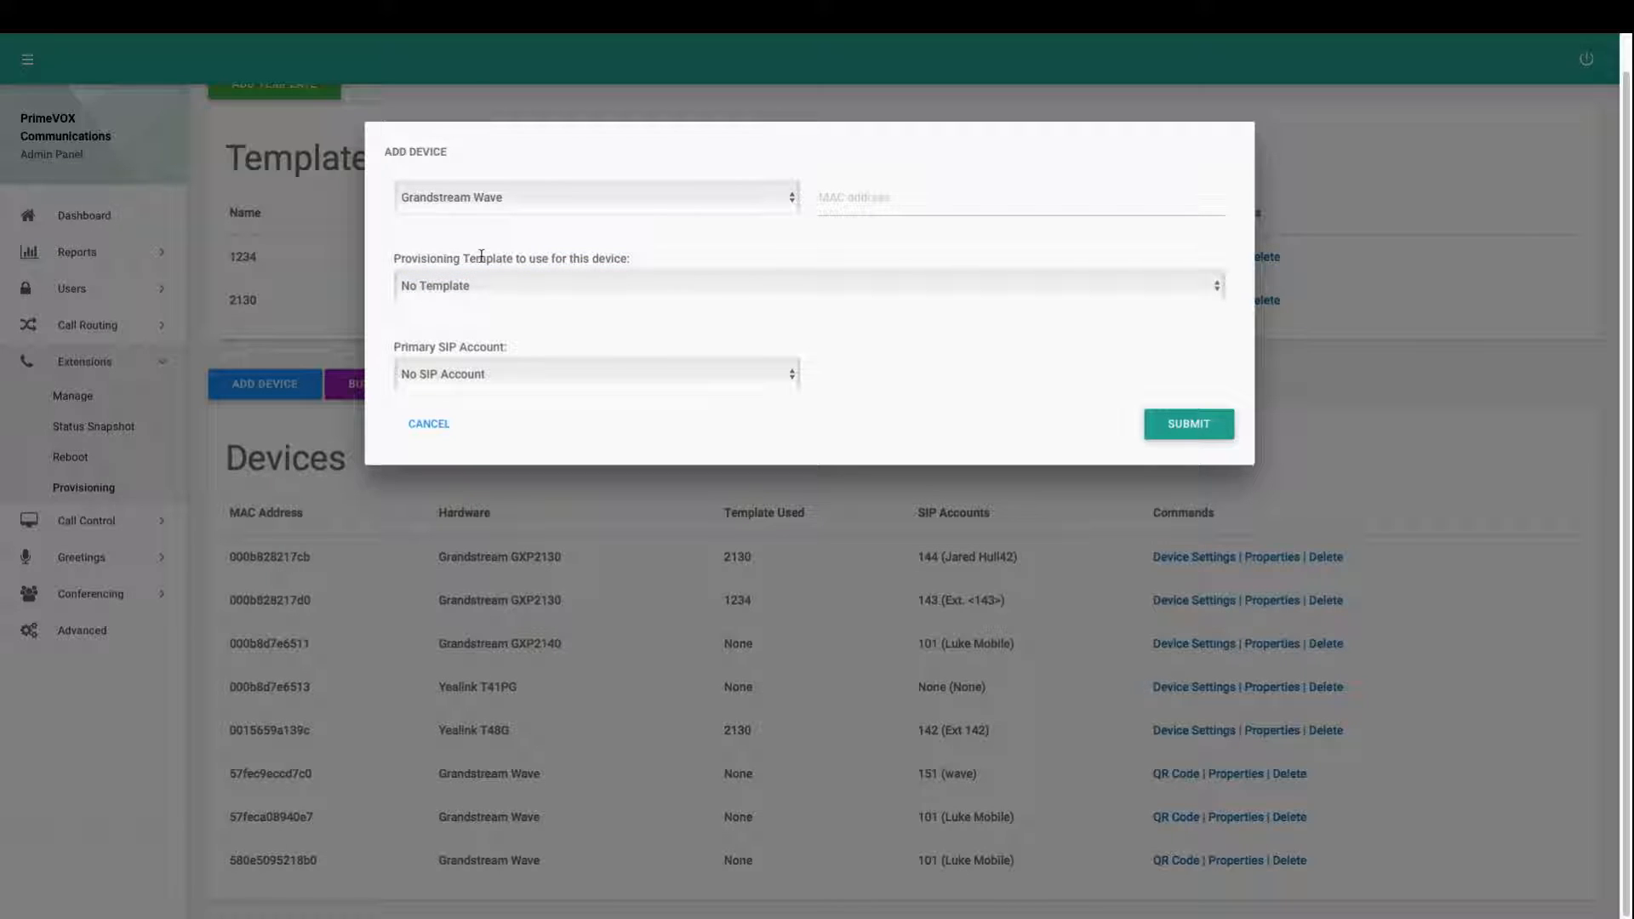
Step: Set the device's Primary SIP Account to 102 - New Mobile App and submit the device
left_click(448, 373)
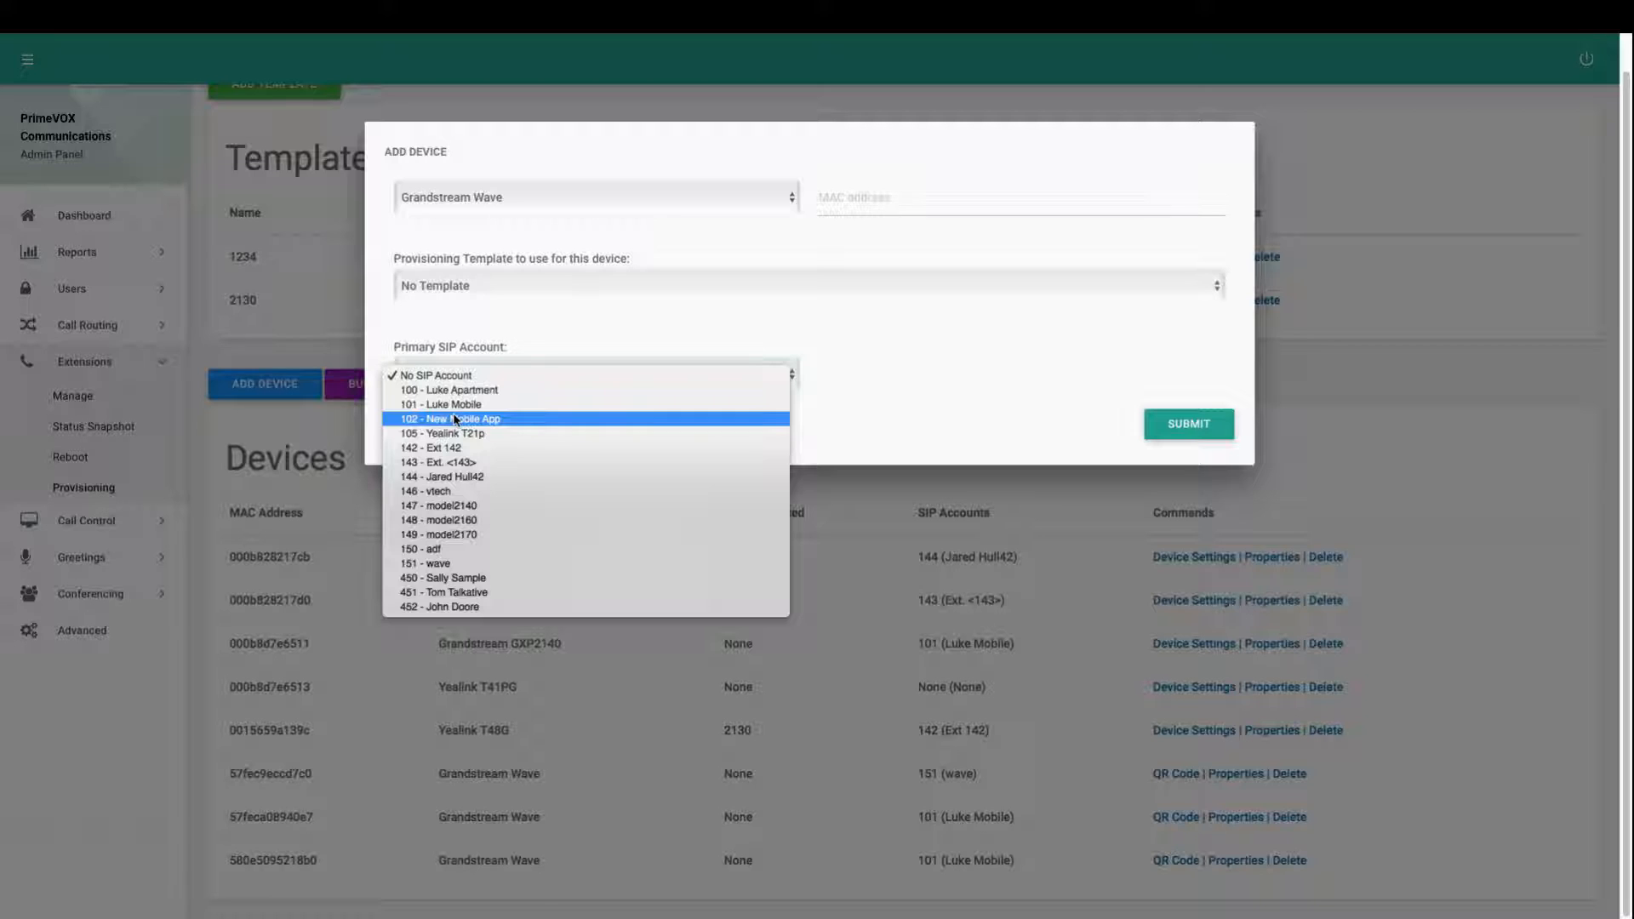
left_click(417, 421)
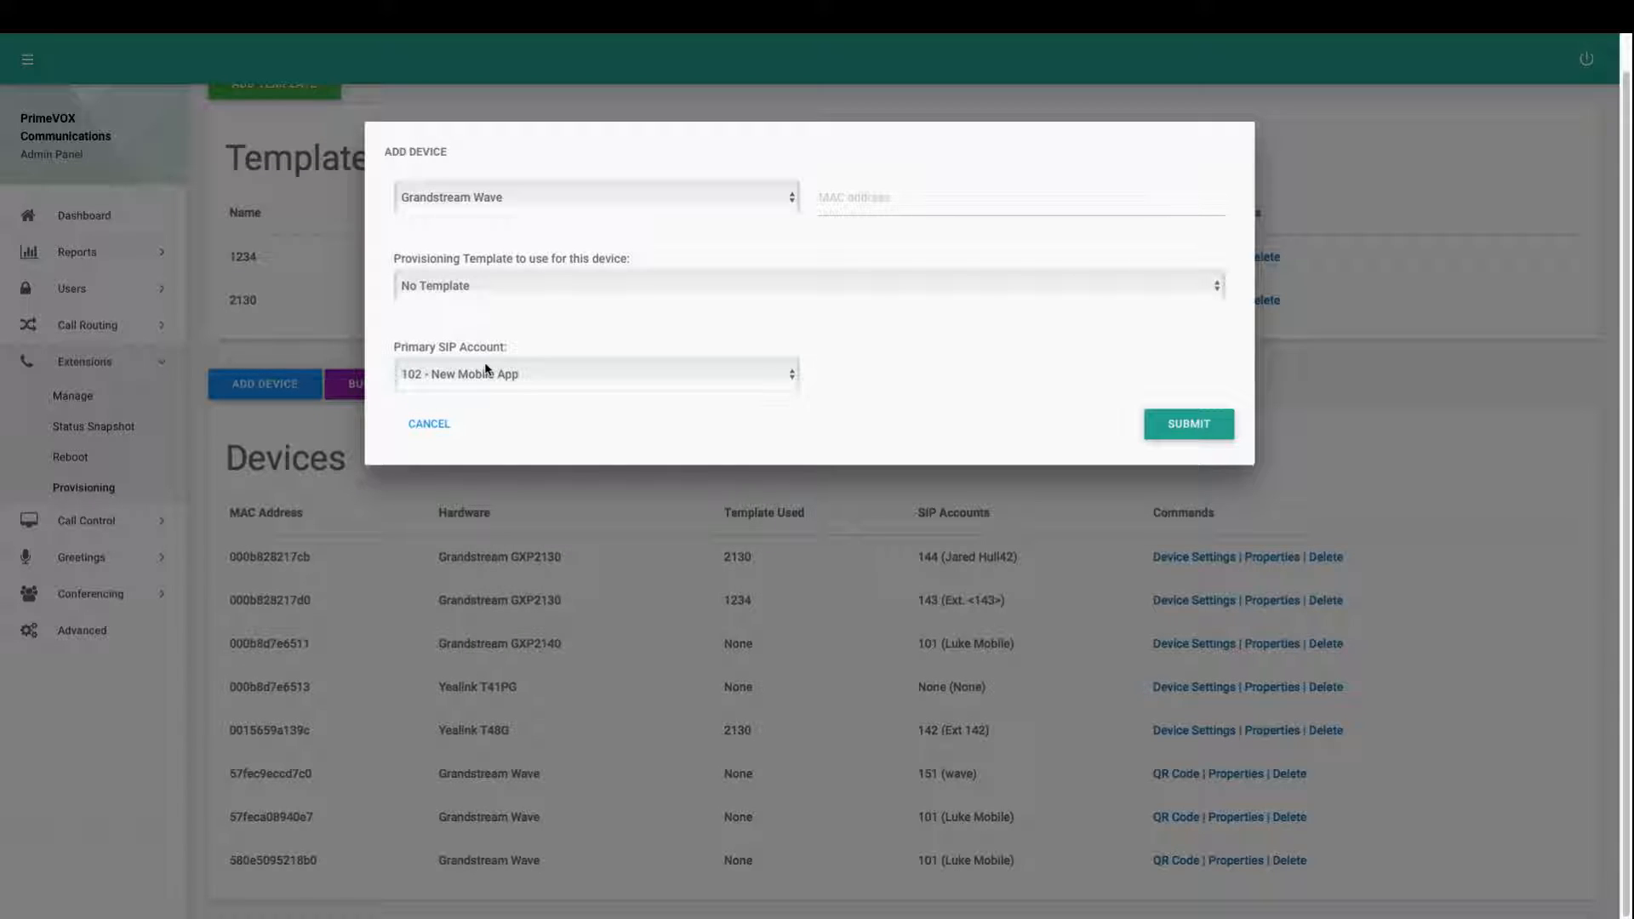
left_click(464, 375)
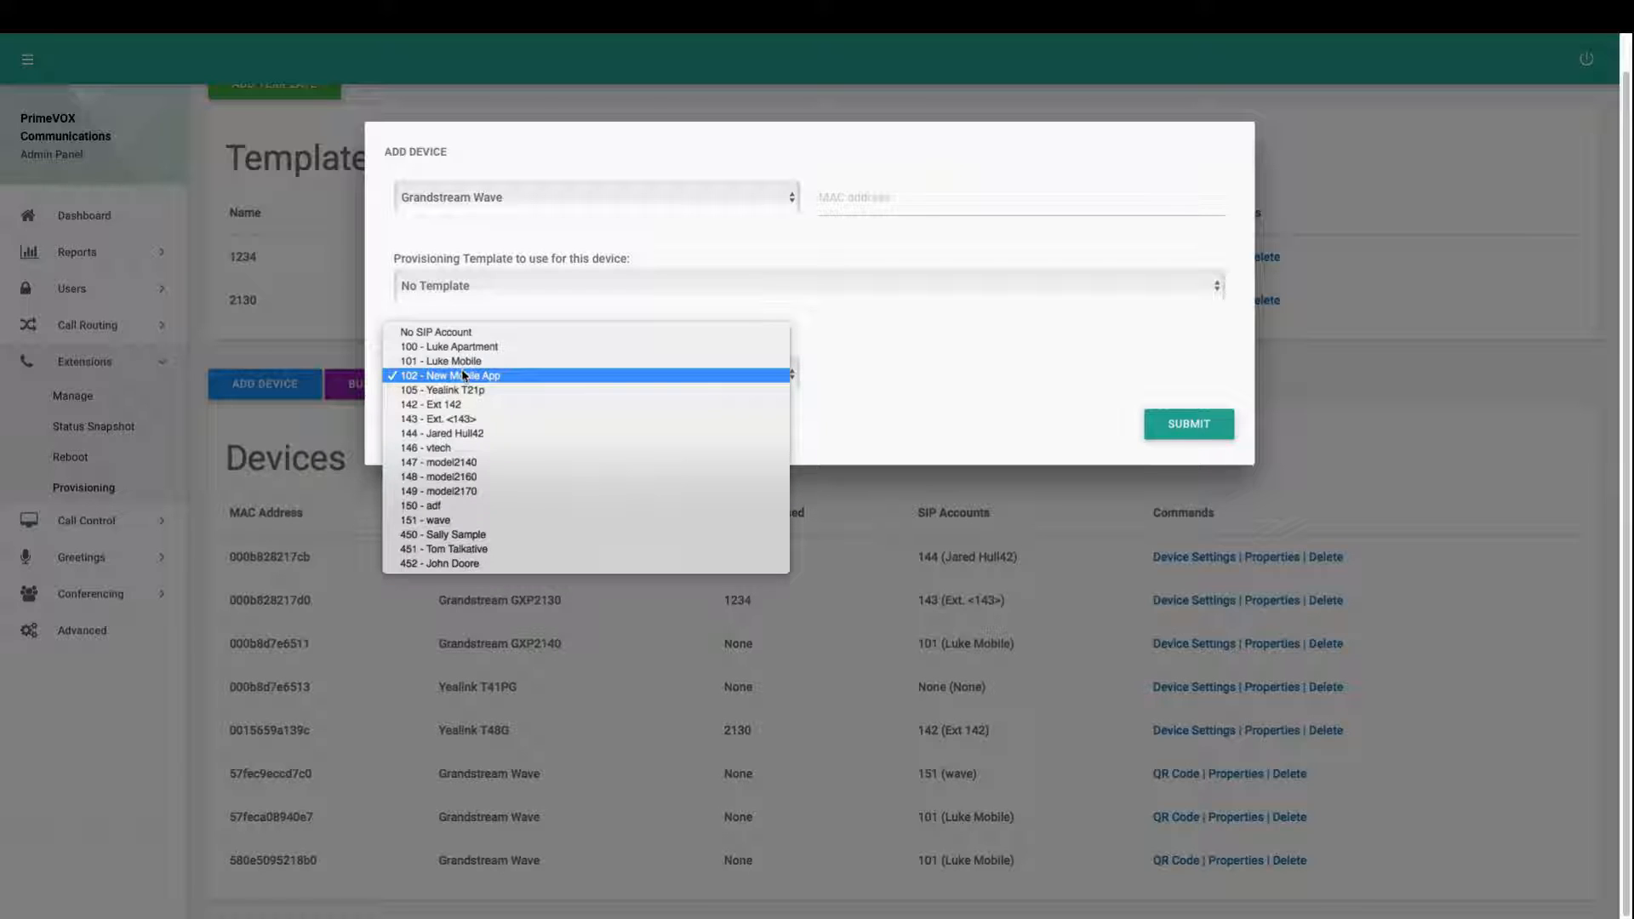
left_click(461, 377)
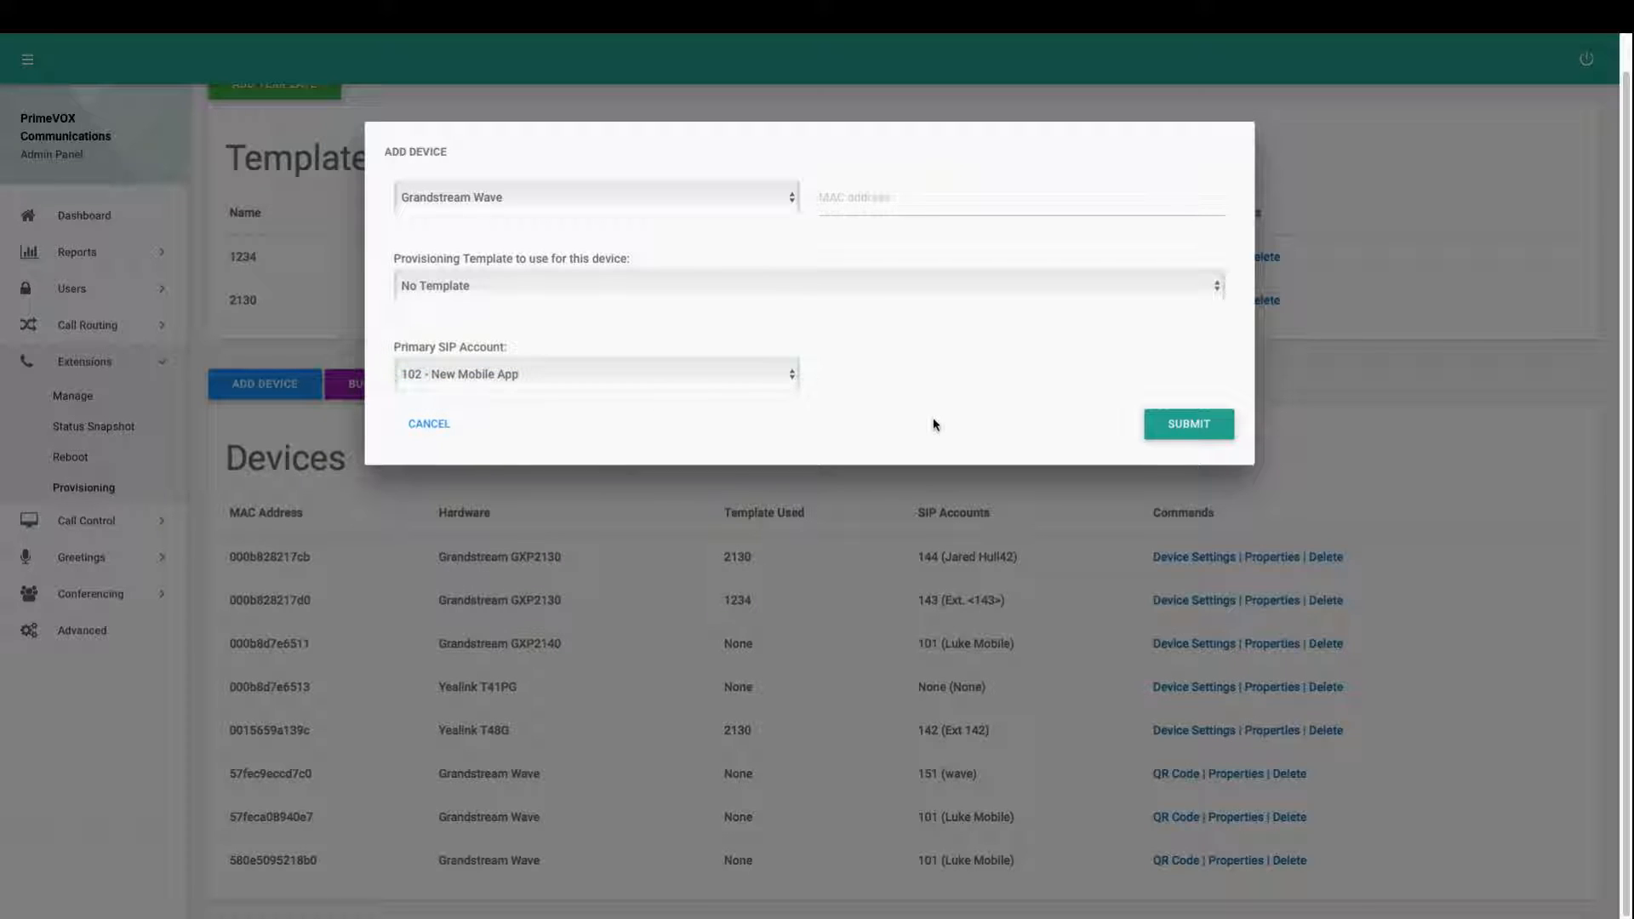
left_click(1199, 431)
left_click(1181, 431)
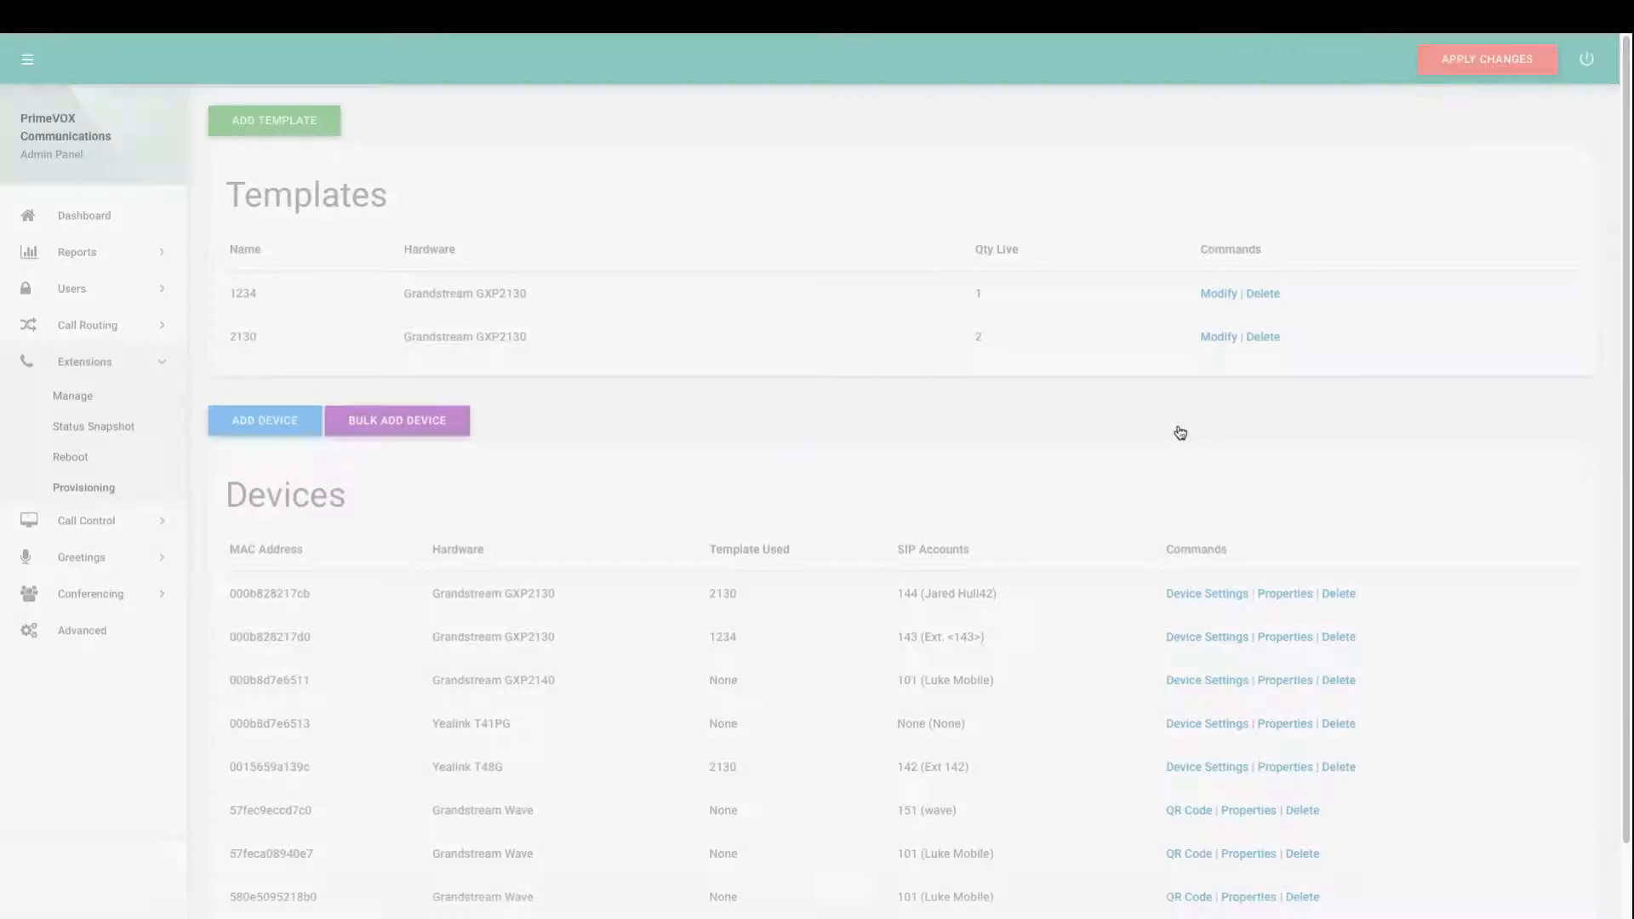
Step: Open the QR code of the Grandstream Wave device for extension 102 and examine the code and its e-mail option
scroll(921, 450, "down", 1)
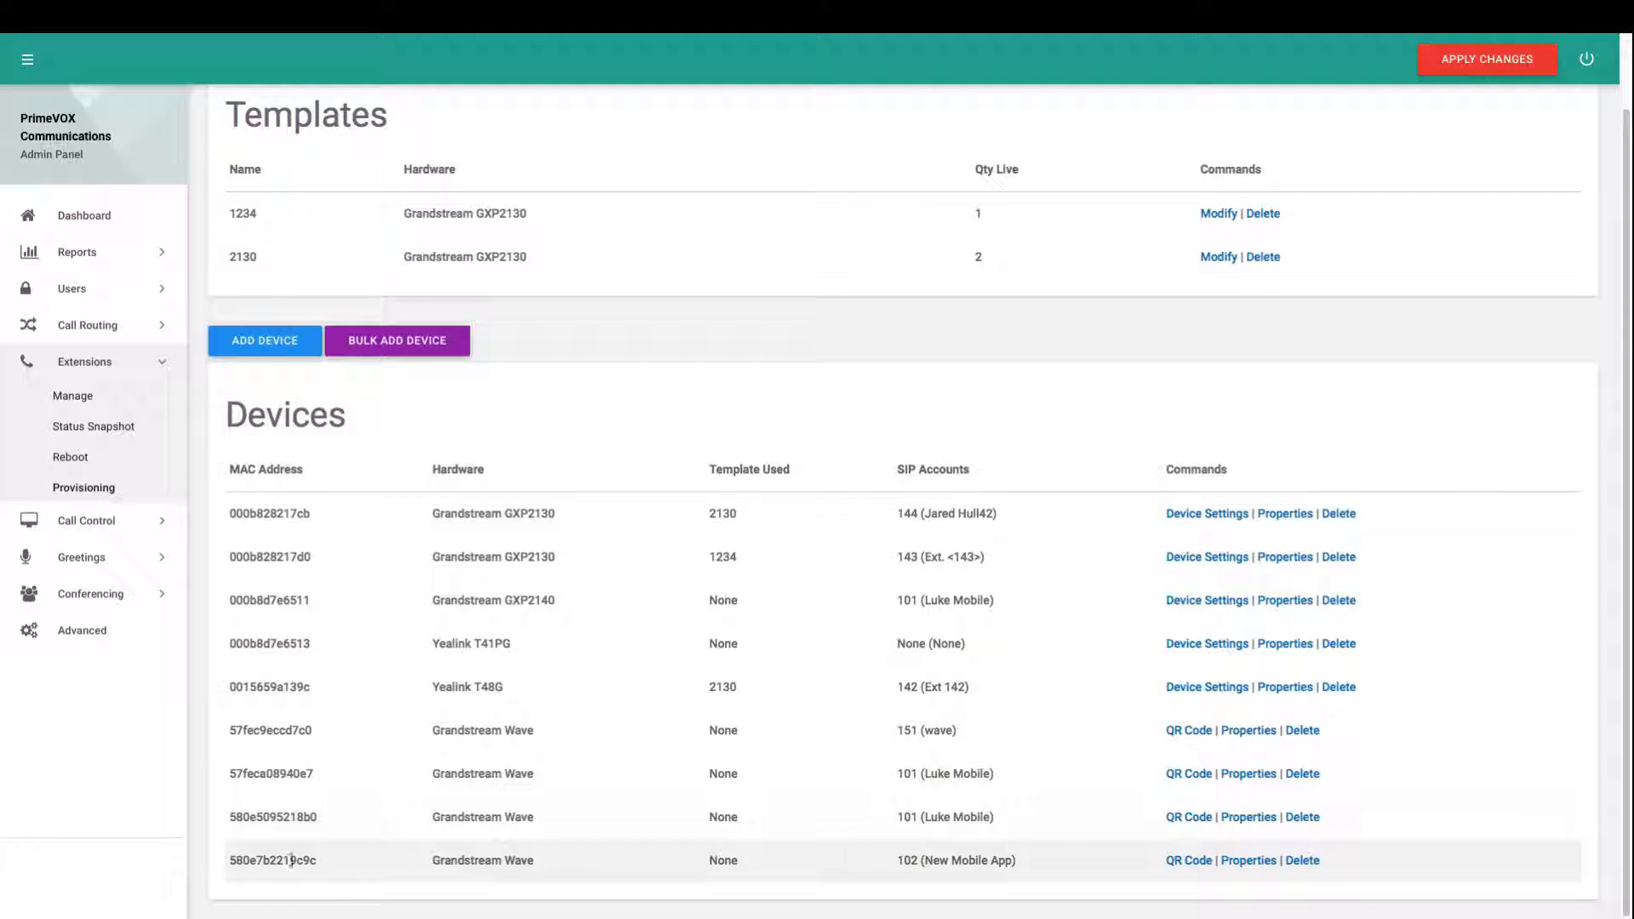
left_click_drag(1021, 860, 920, 861)
left_click(920, 860)
left_click(1176, 862)
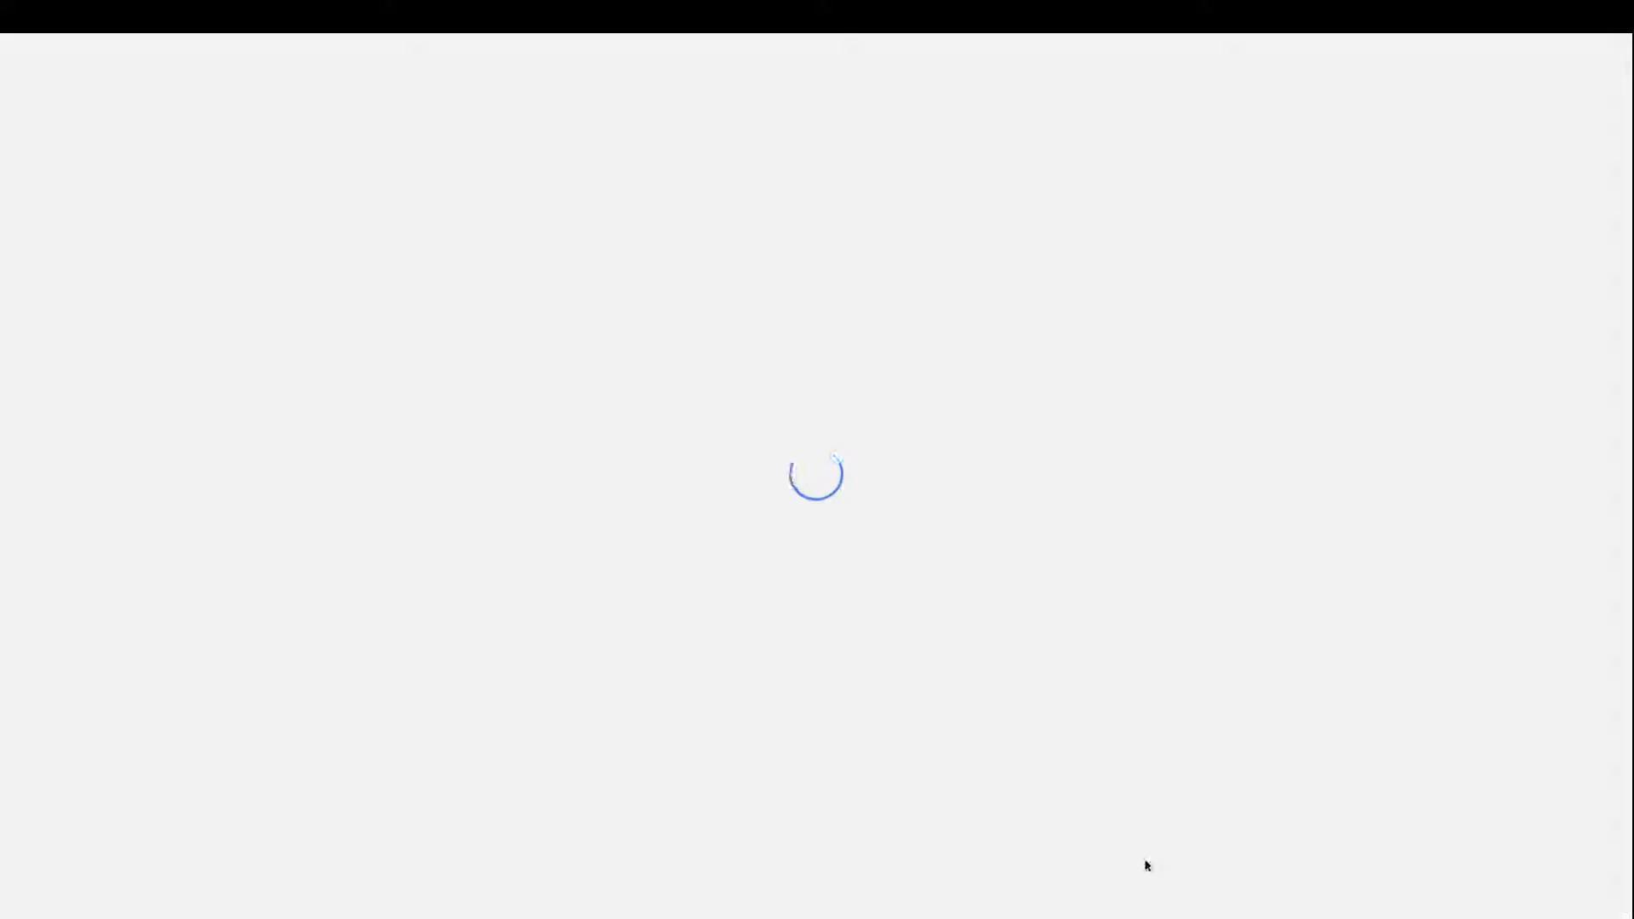
left_click(489, 535)
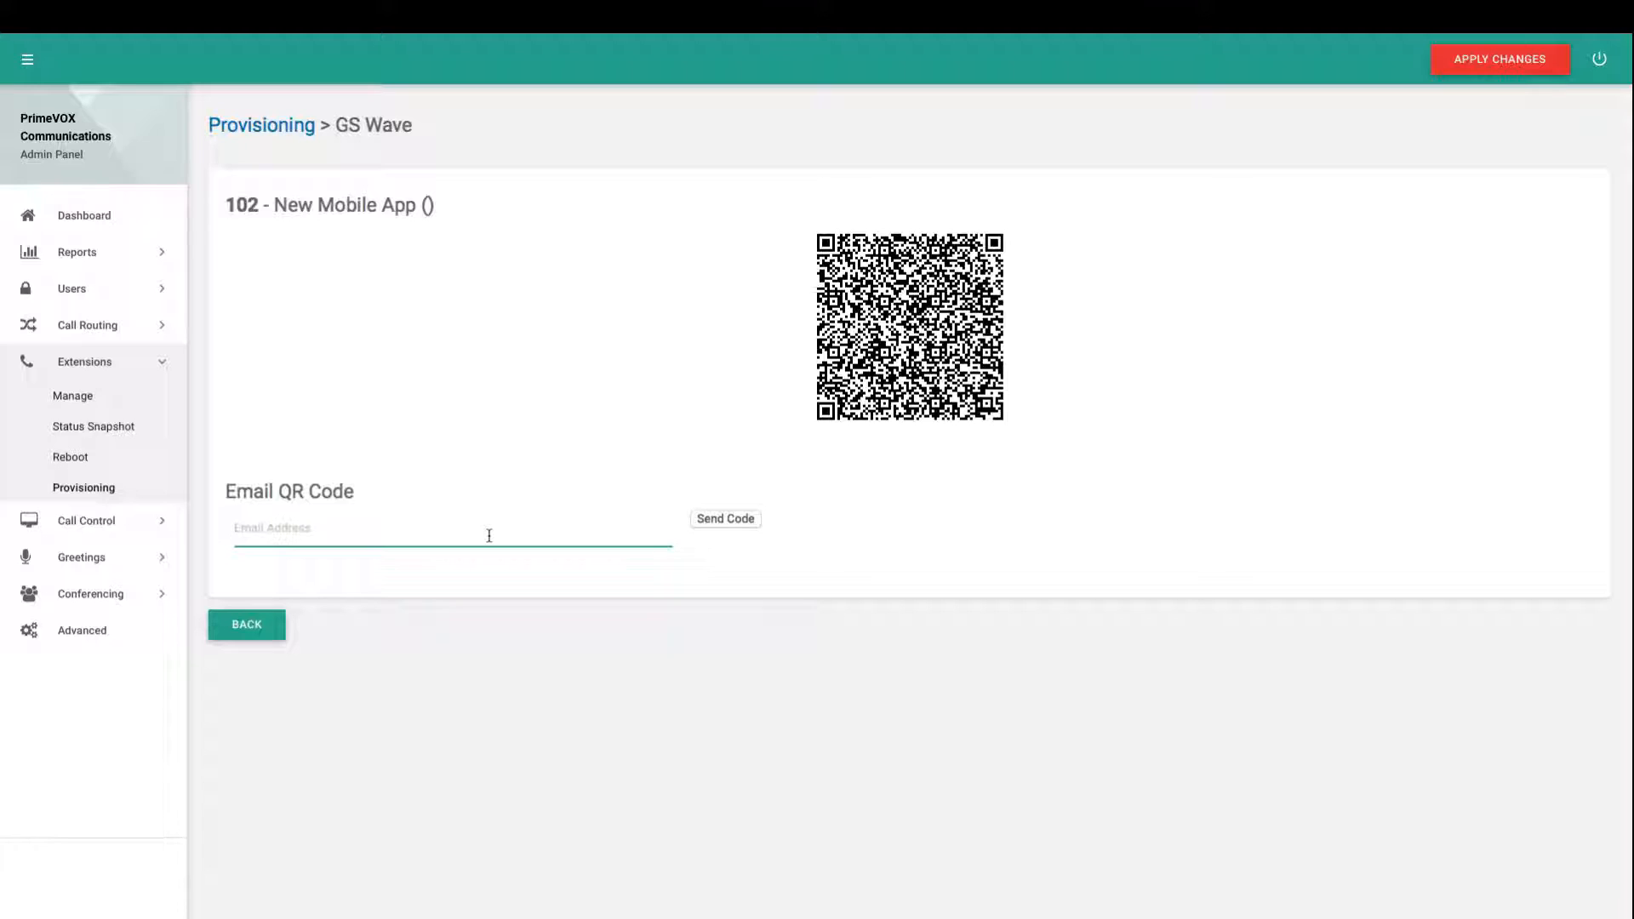
left_click_drag(869, 358, 886, 371)
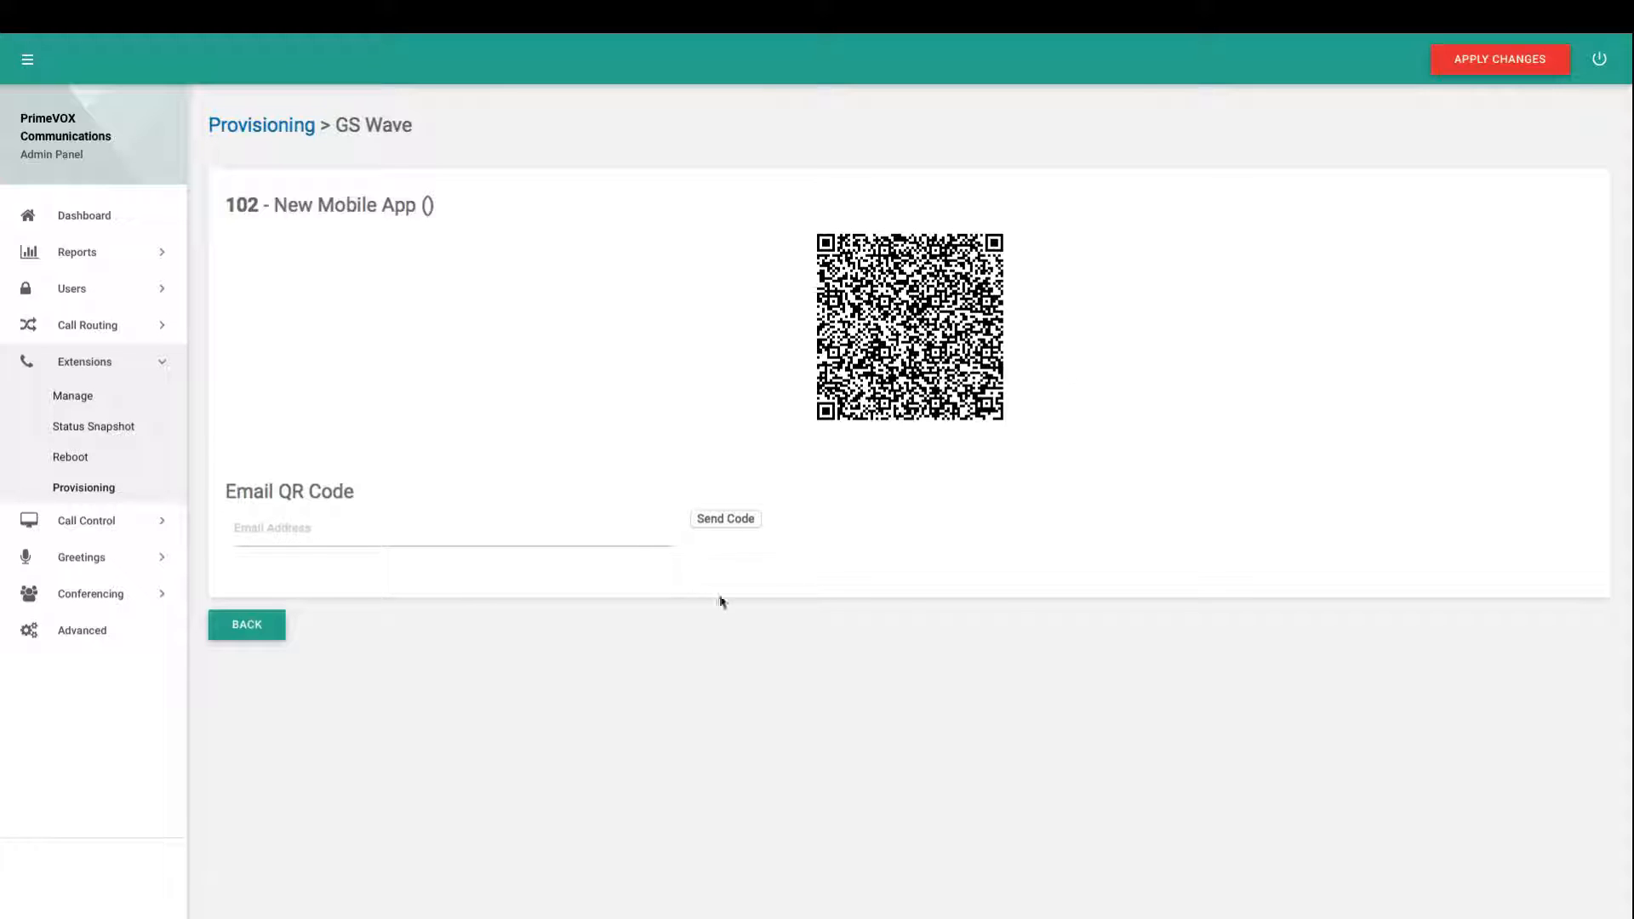
Step: Return to the provisioning list and apply the pending changes
left_click(273, 635)
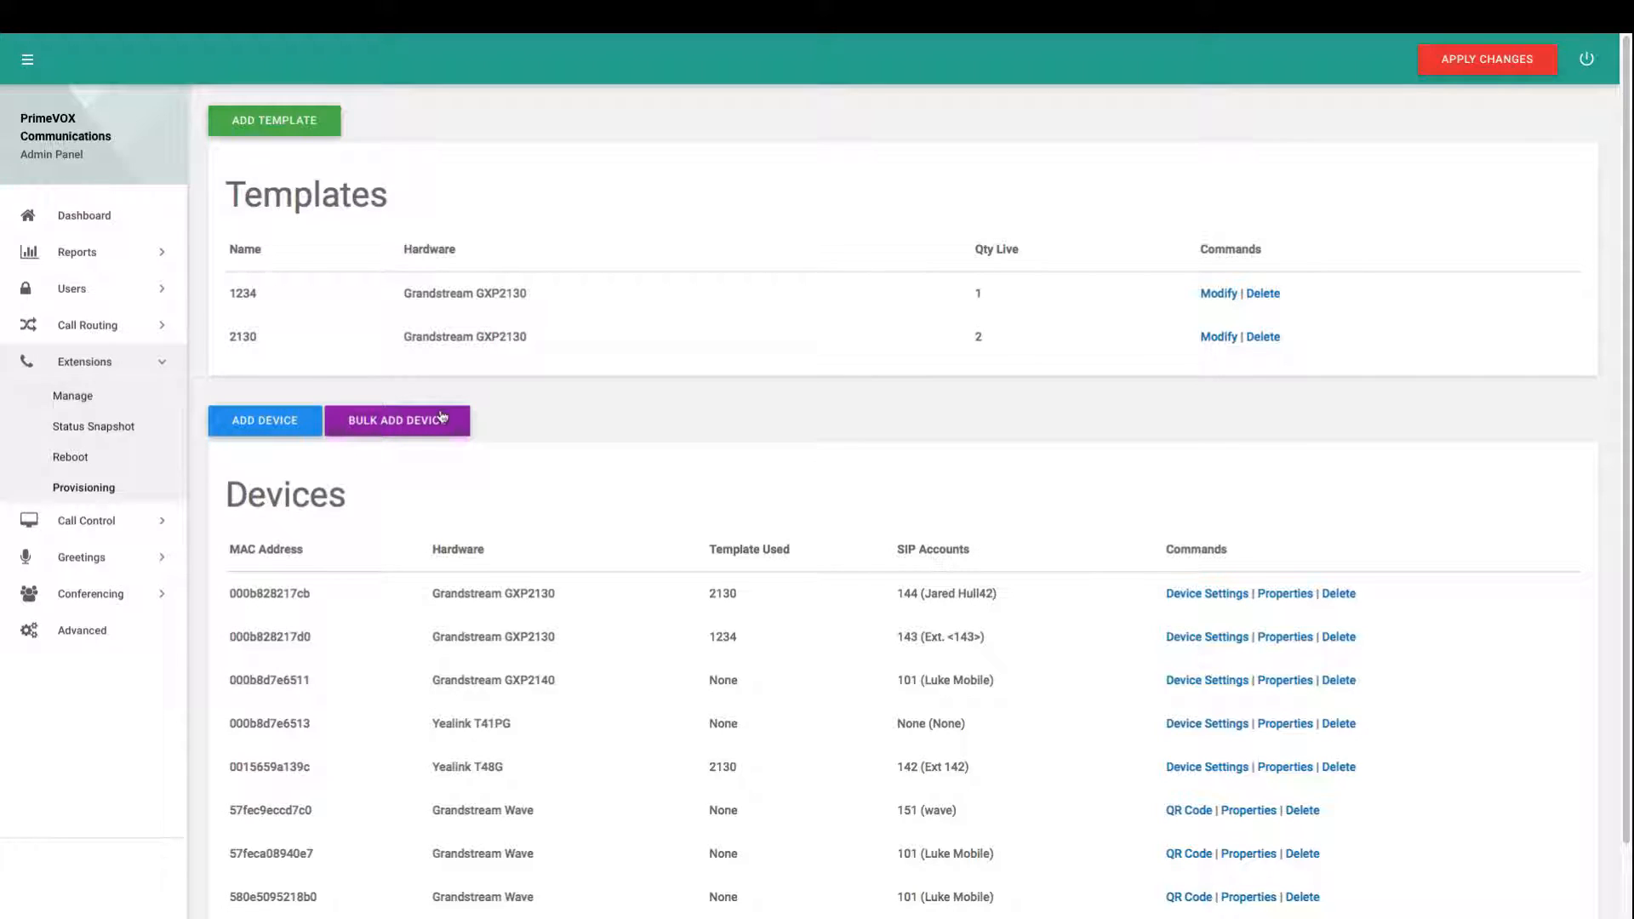
left_click(1509, 65)
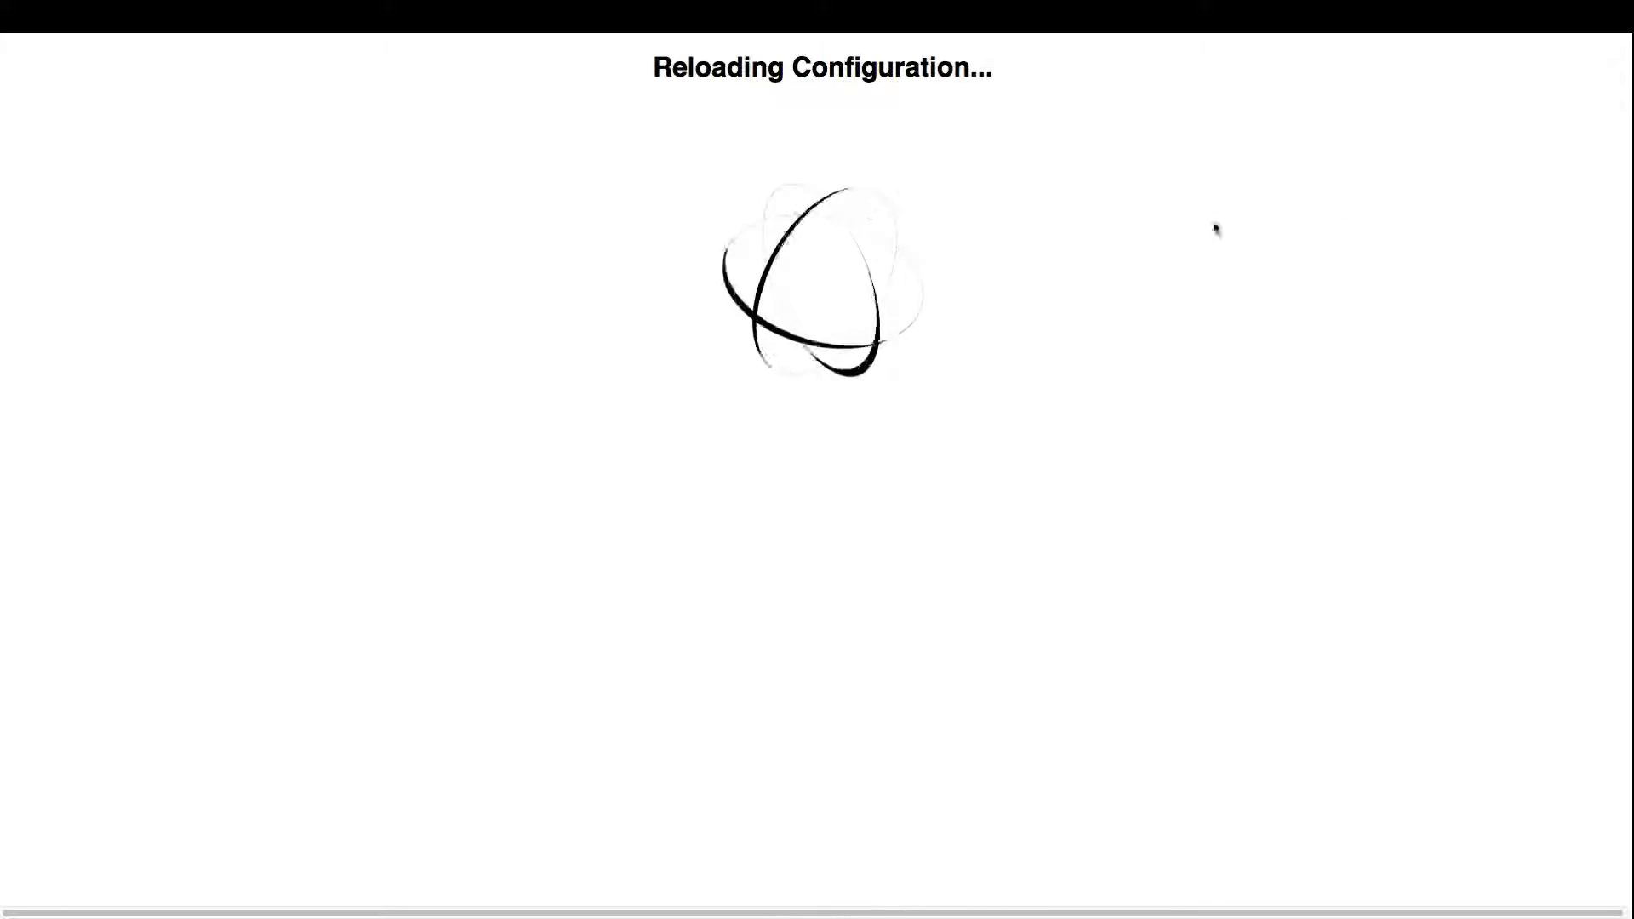